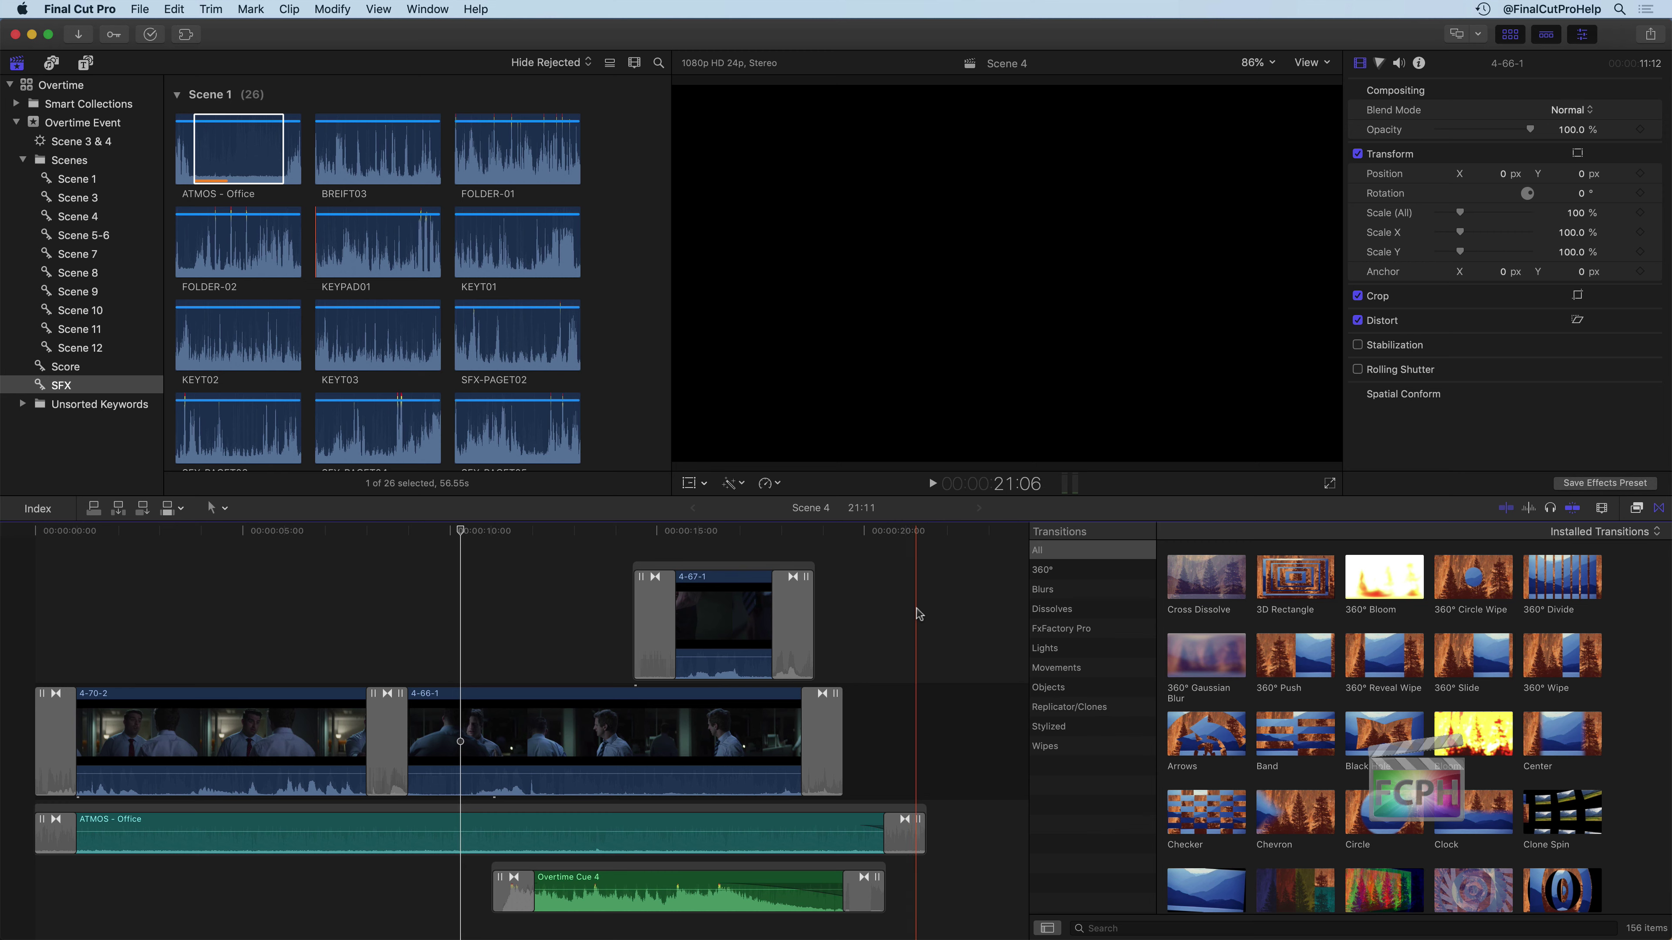
Step: Hide the transitions browser and add a caption at the very start of the Scene 4 timeline
left_click(1659, 512)
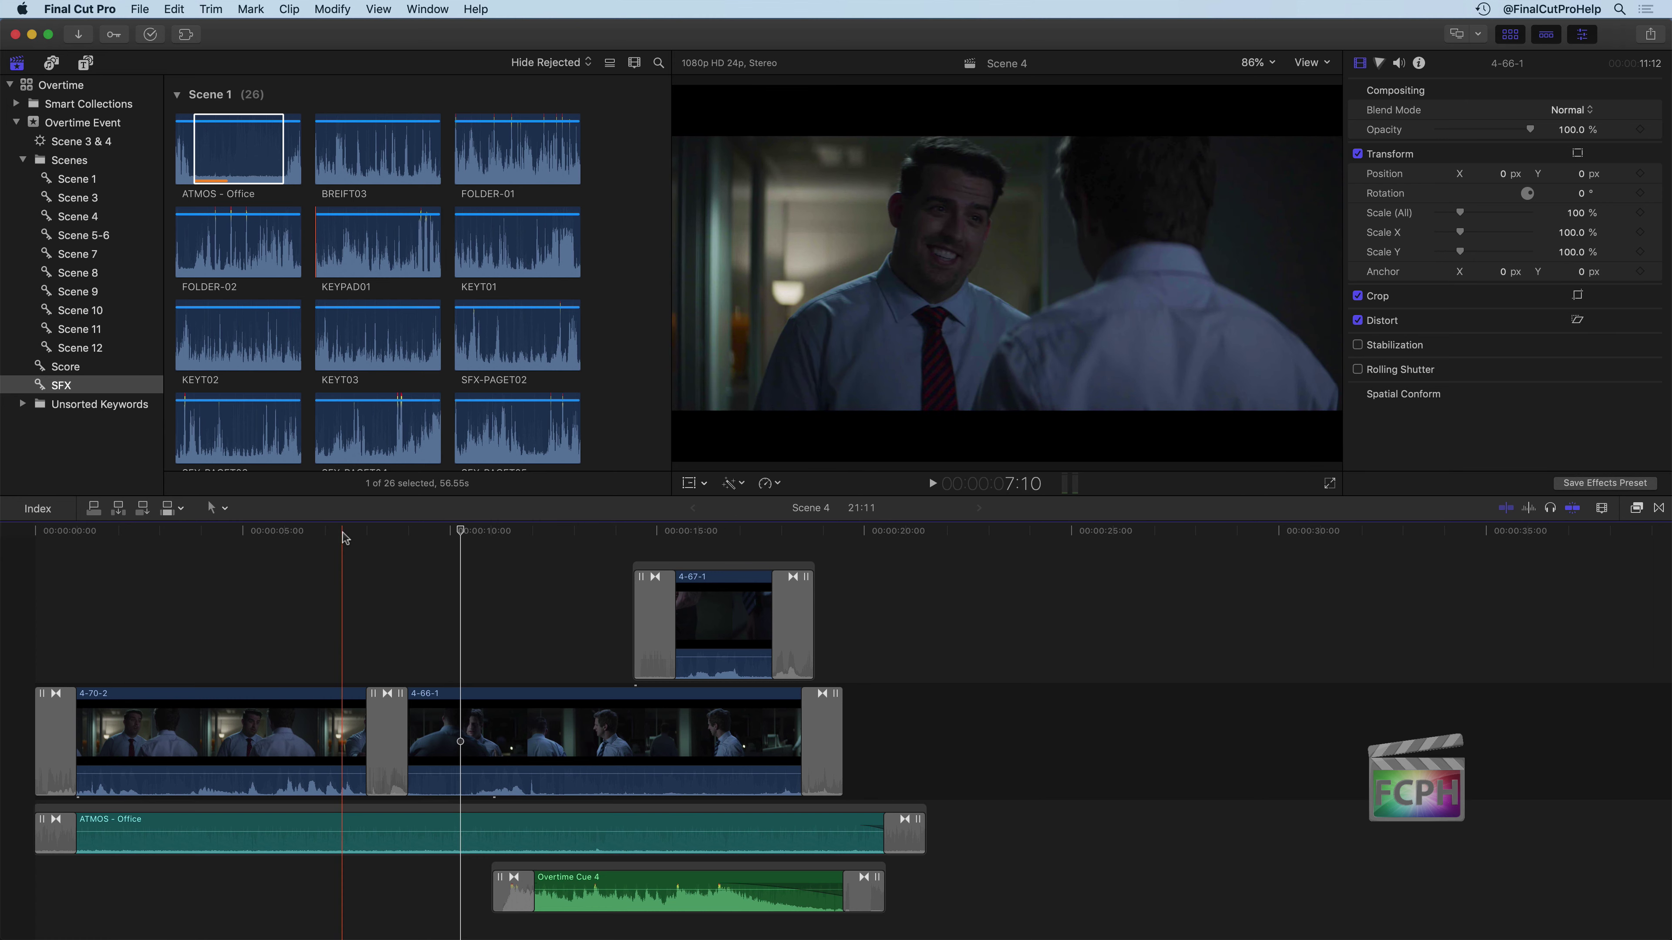
left_click(23, 538)
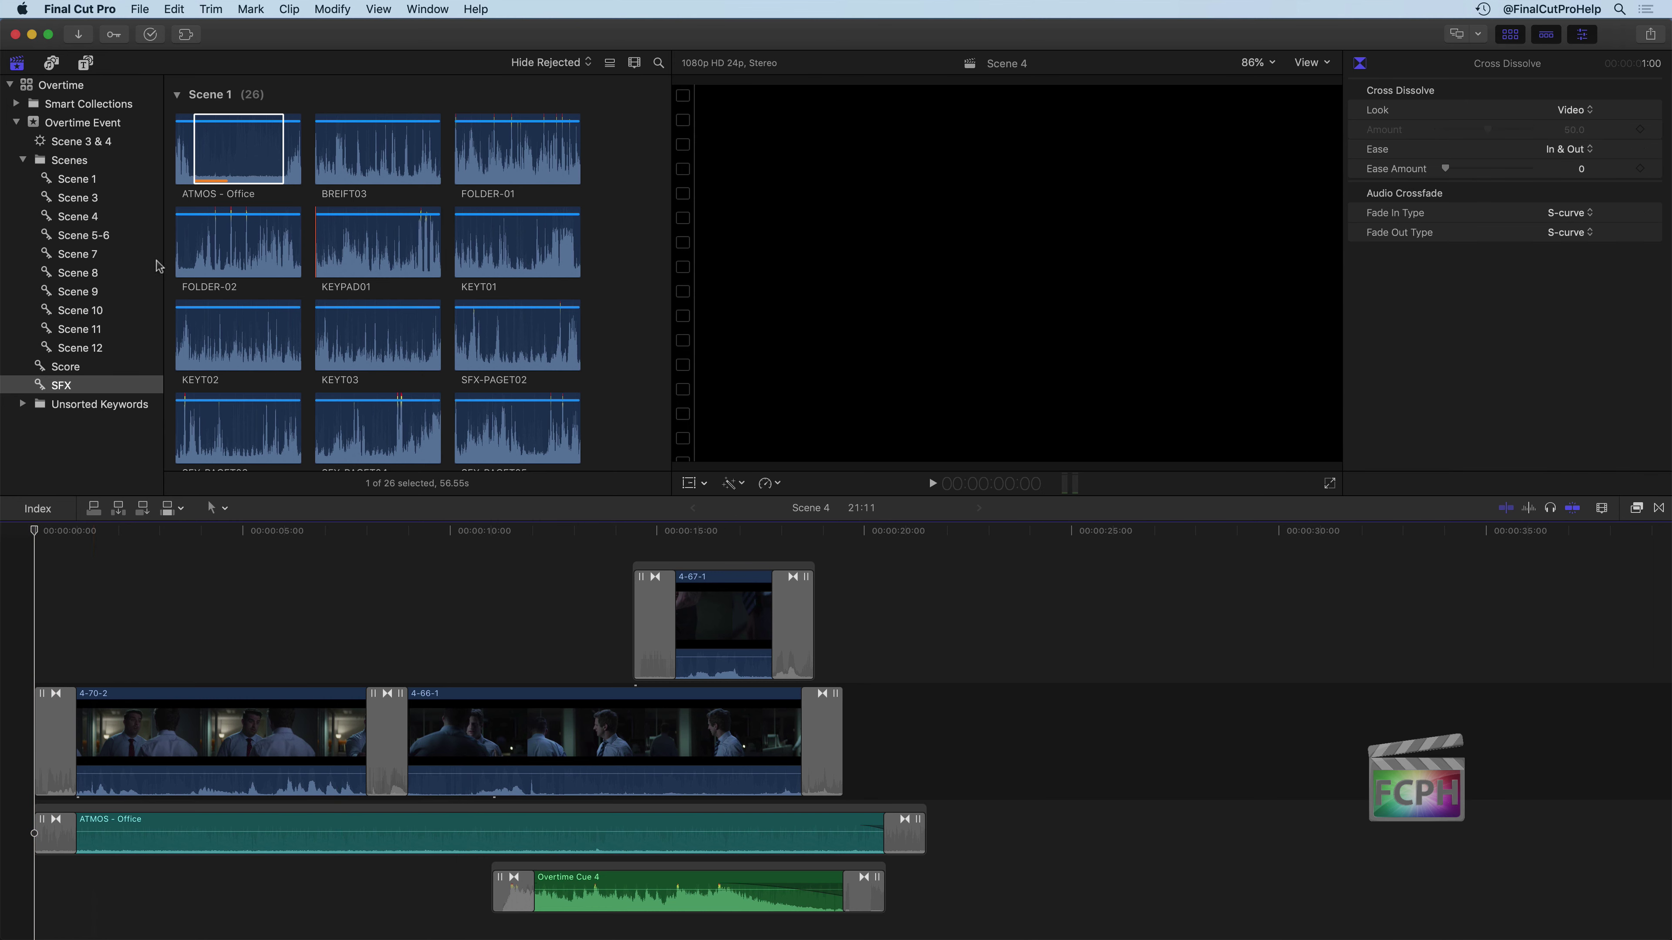
left_click(175, 11)
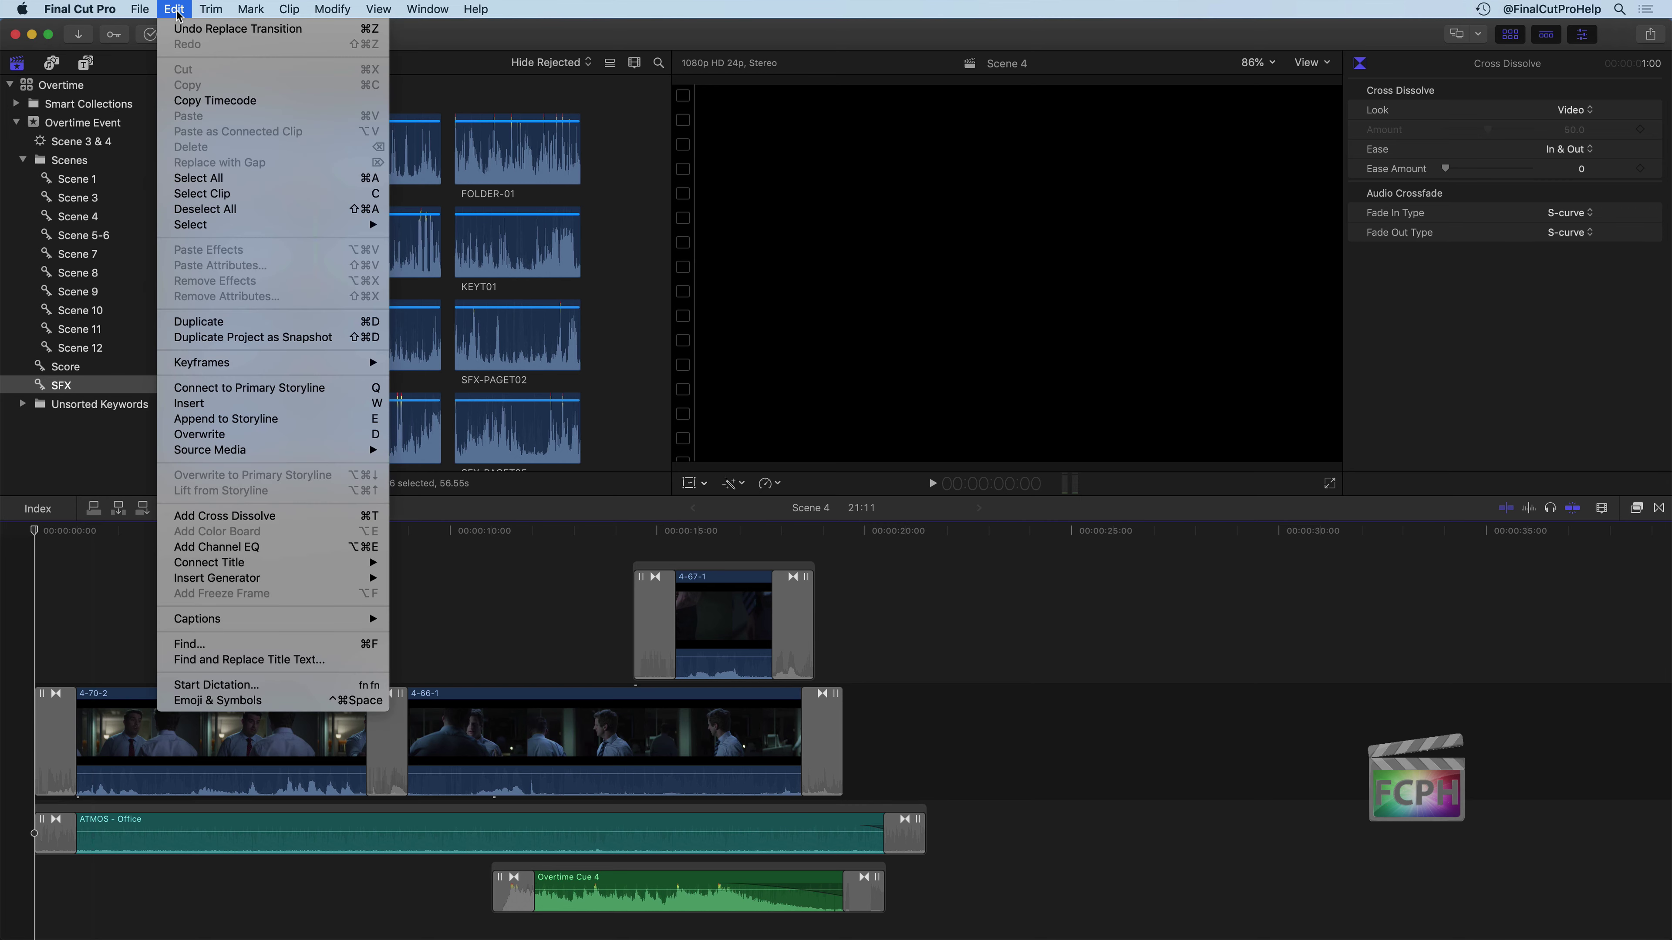
mouse_move(248, 625)
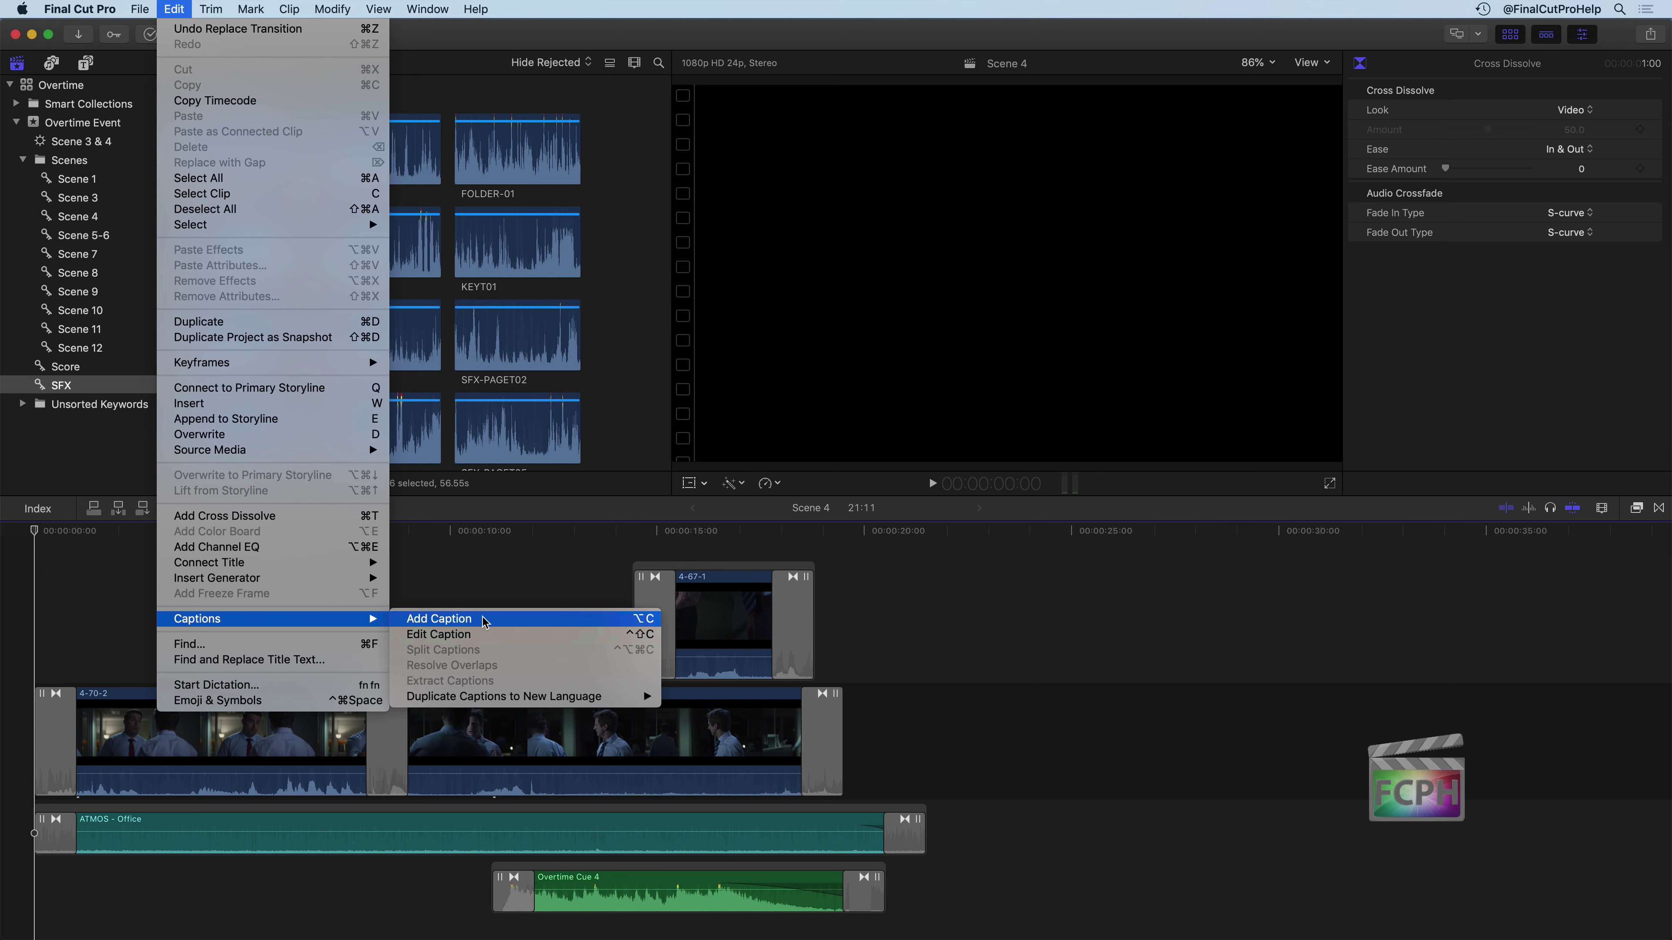
left_click(647, 624)
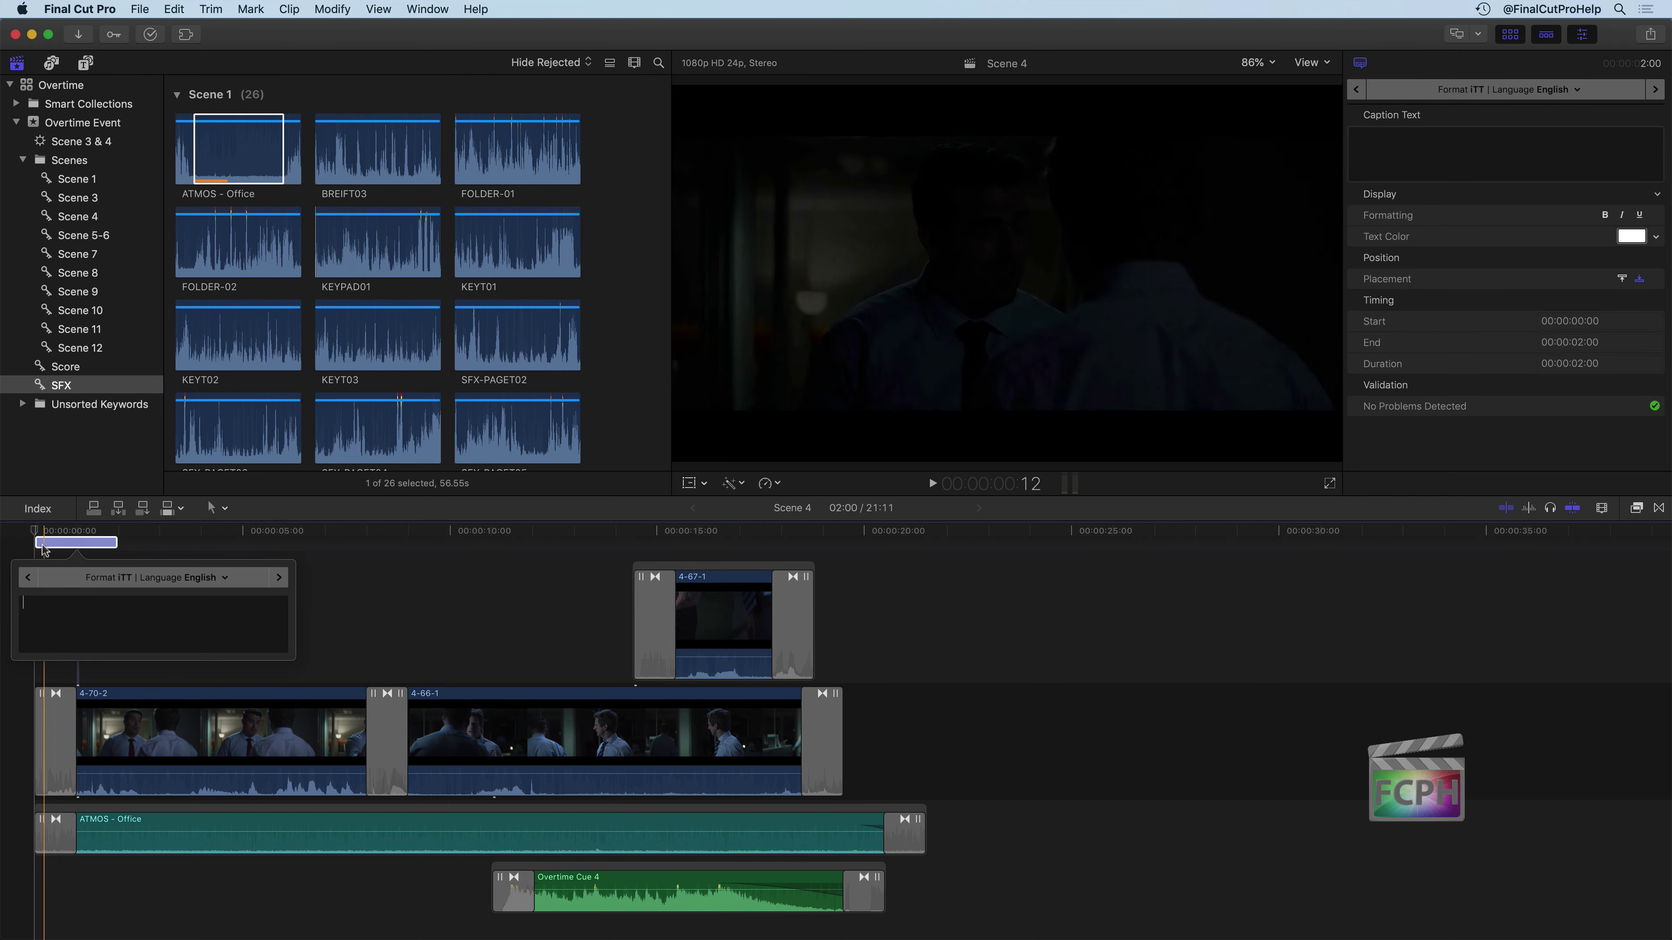
Step: Close the caption editor and play the opening of the scene from the timeline start to hear its dialogue
left_click(76, 546)
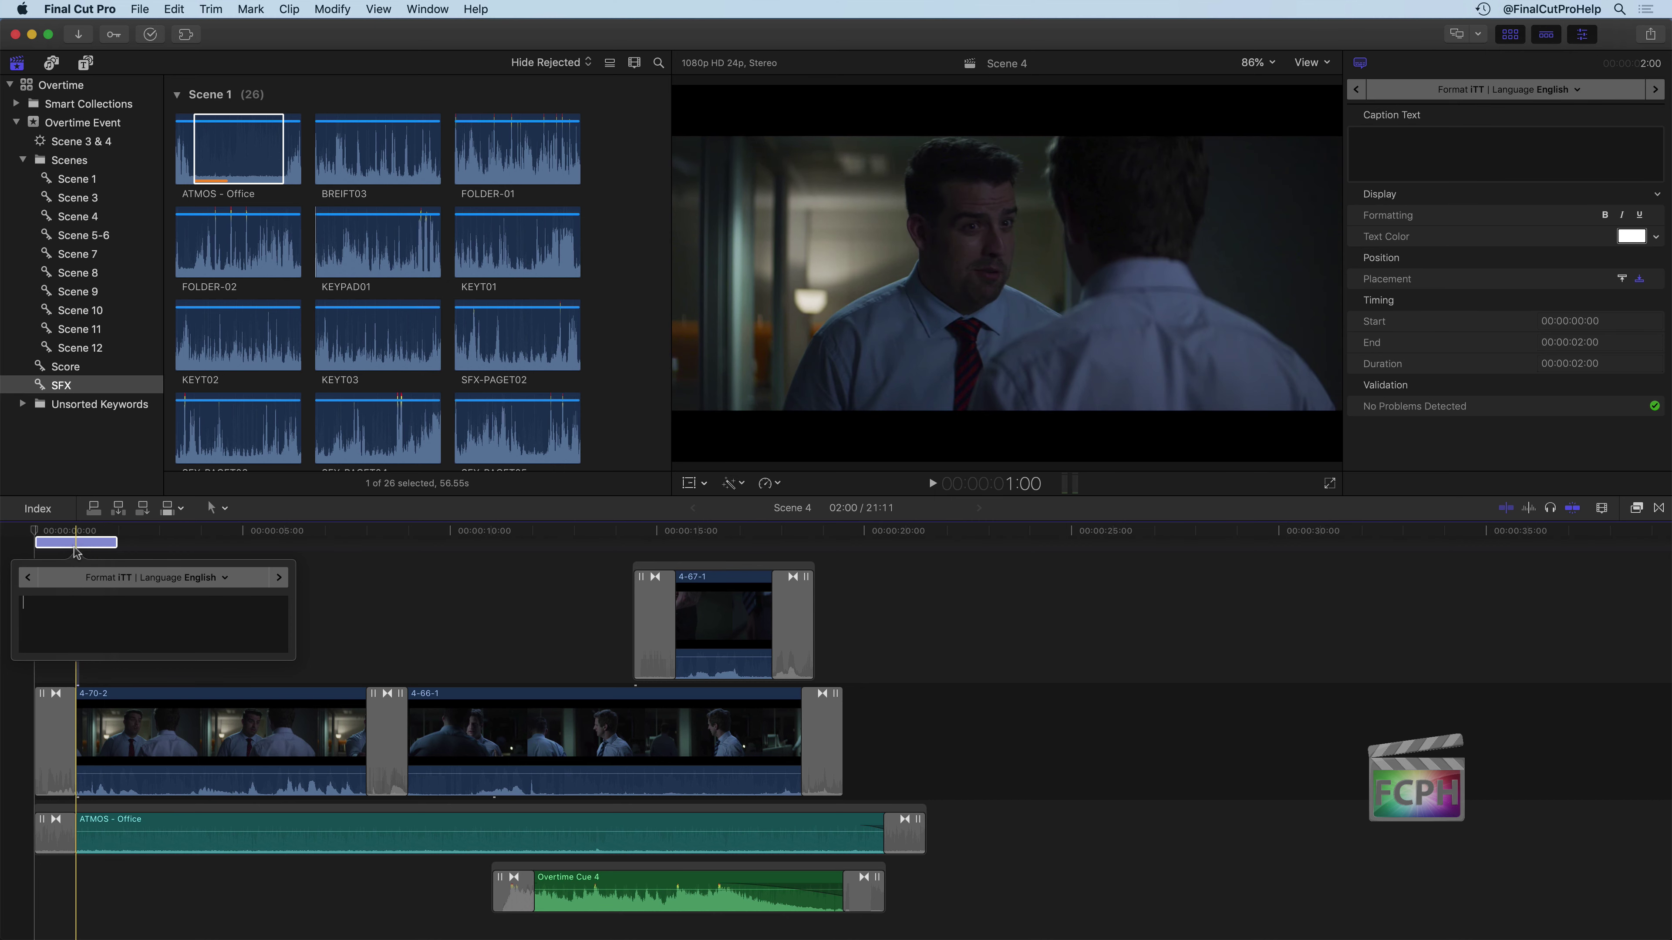
left_click(74, 602)
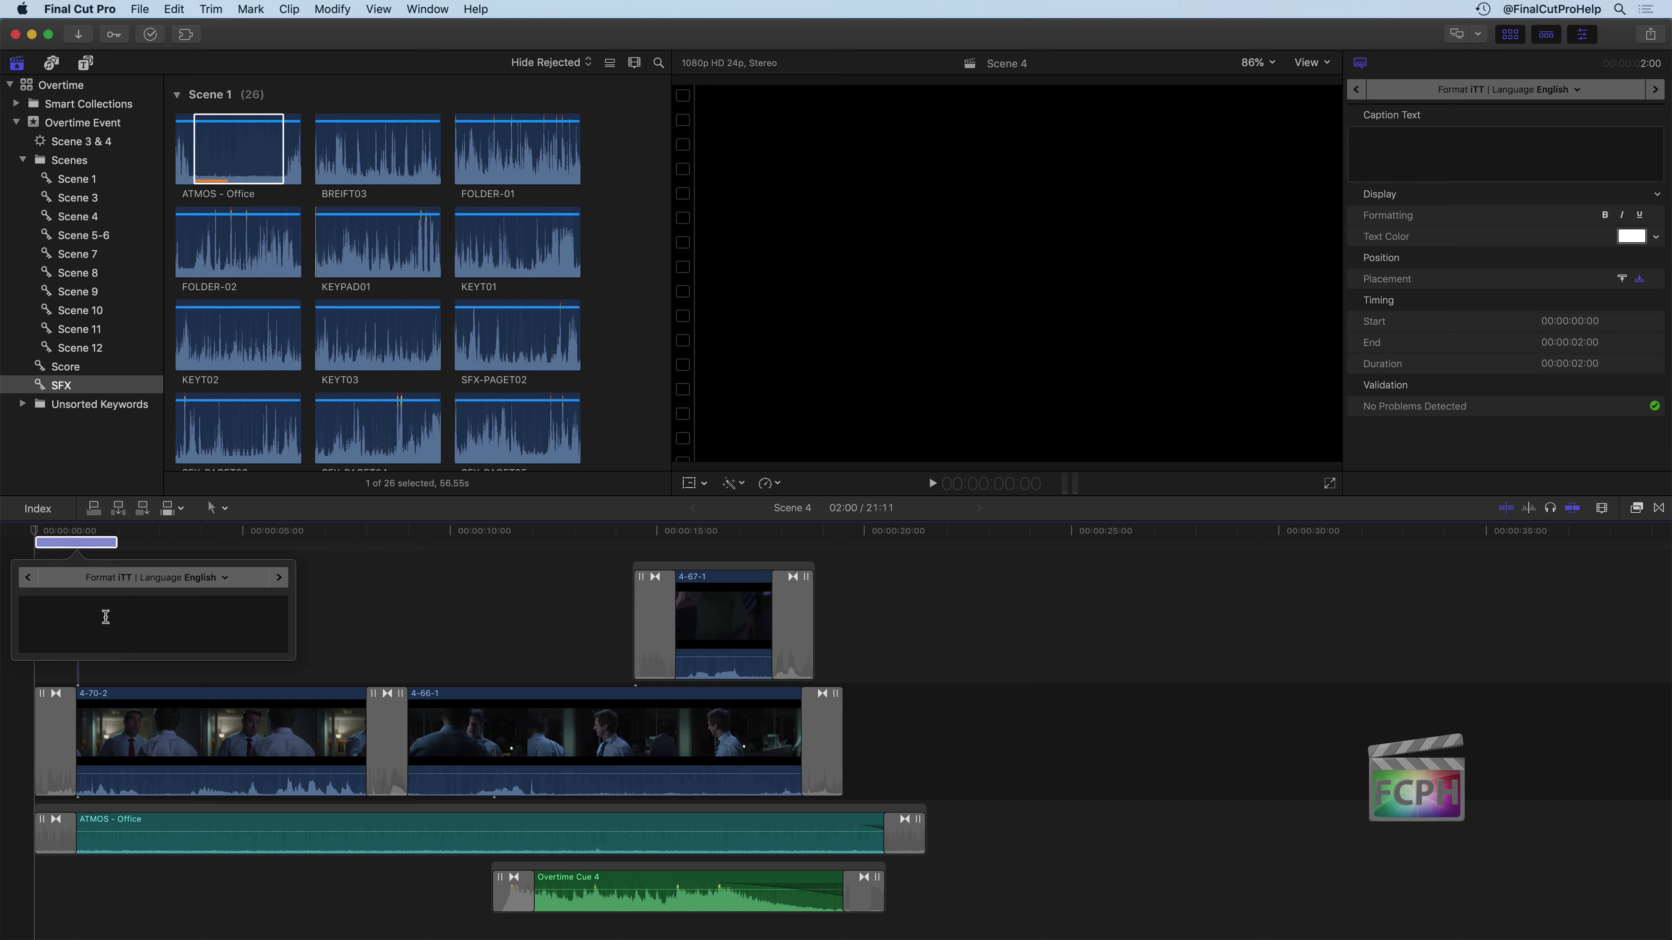
left_click(326, 586)
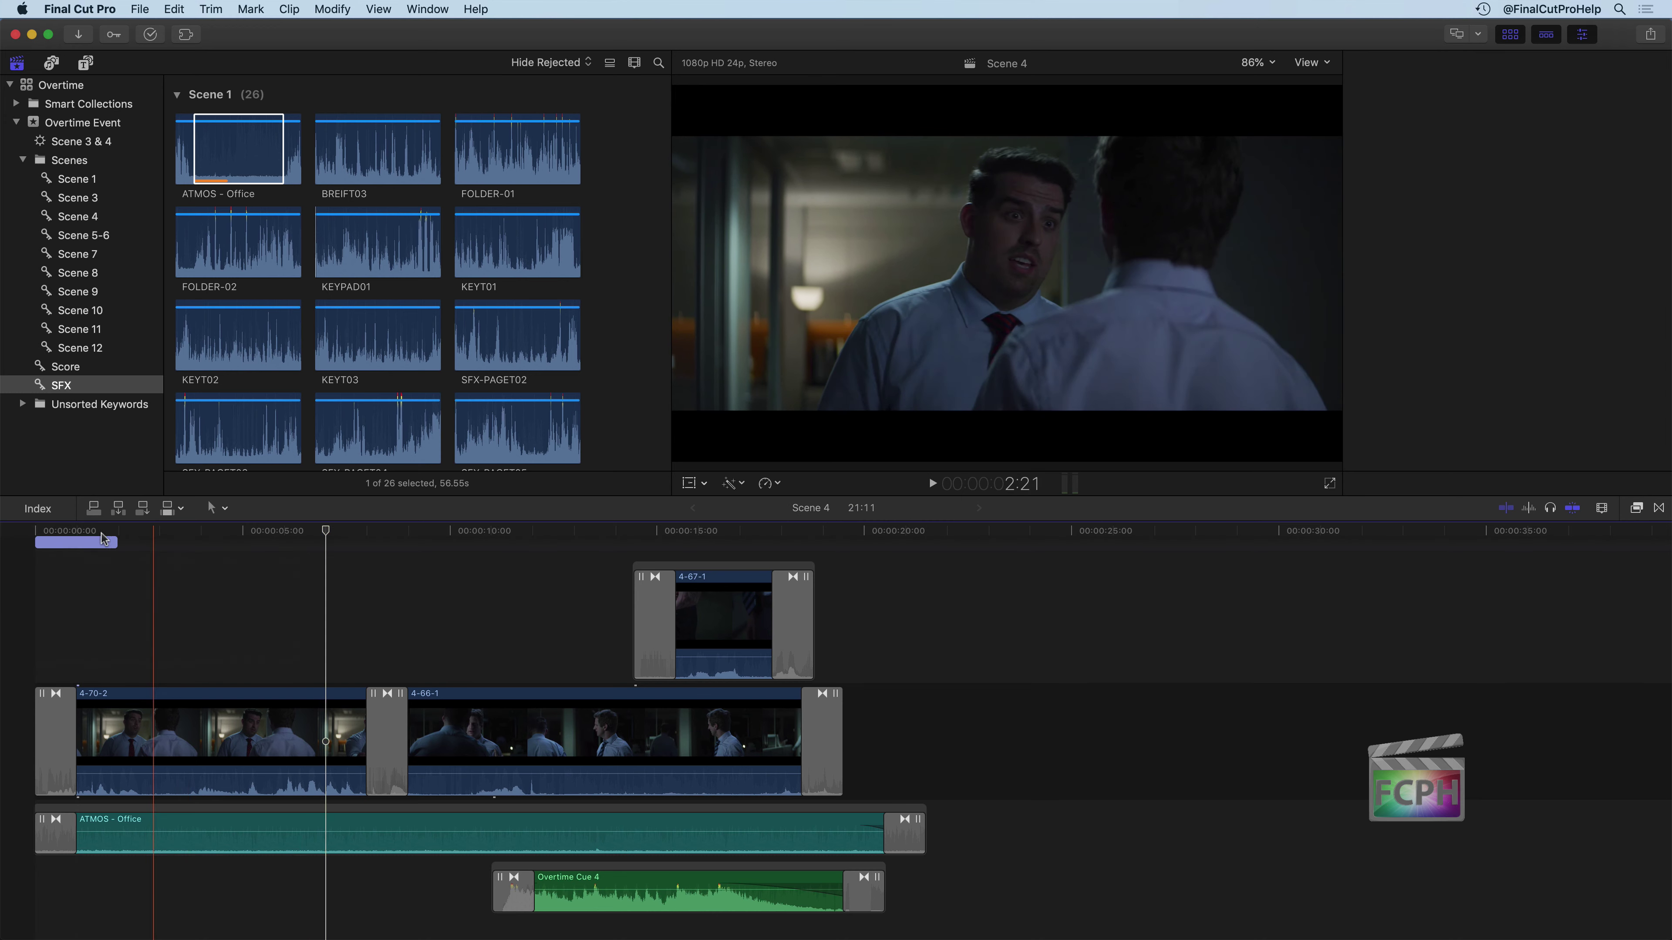
left_click(100, 533)
left_click(37, 534)
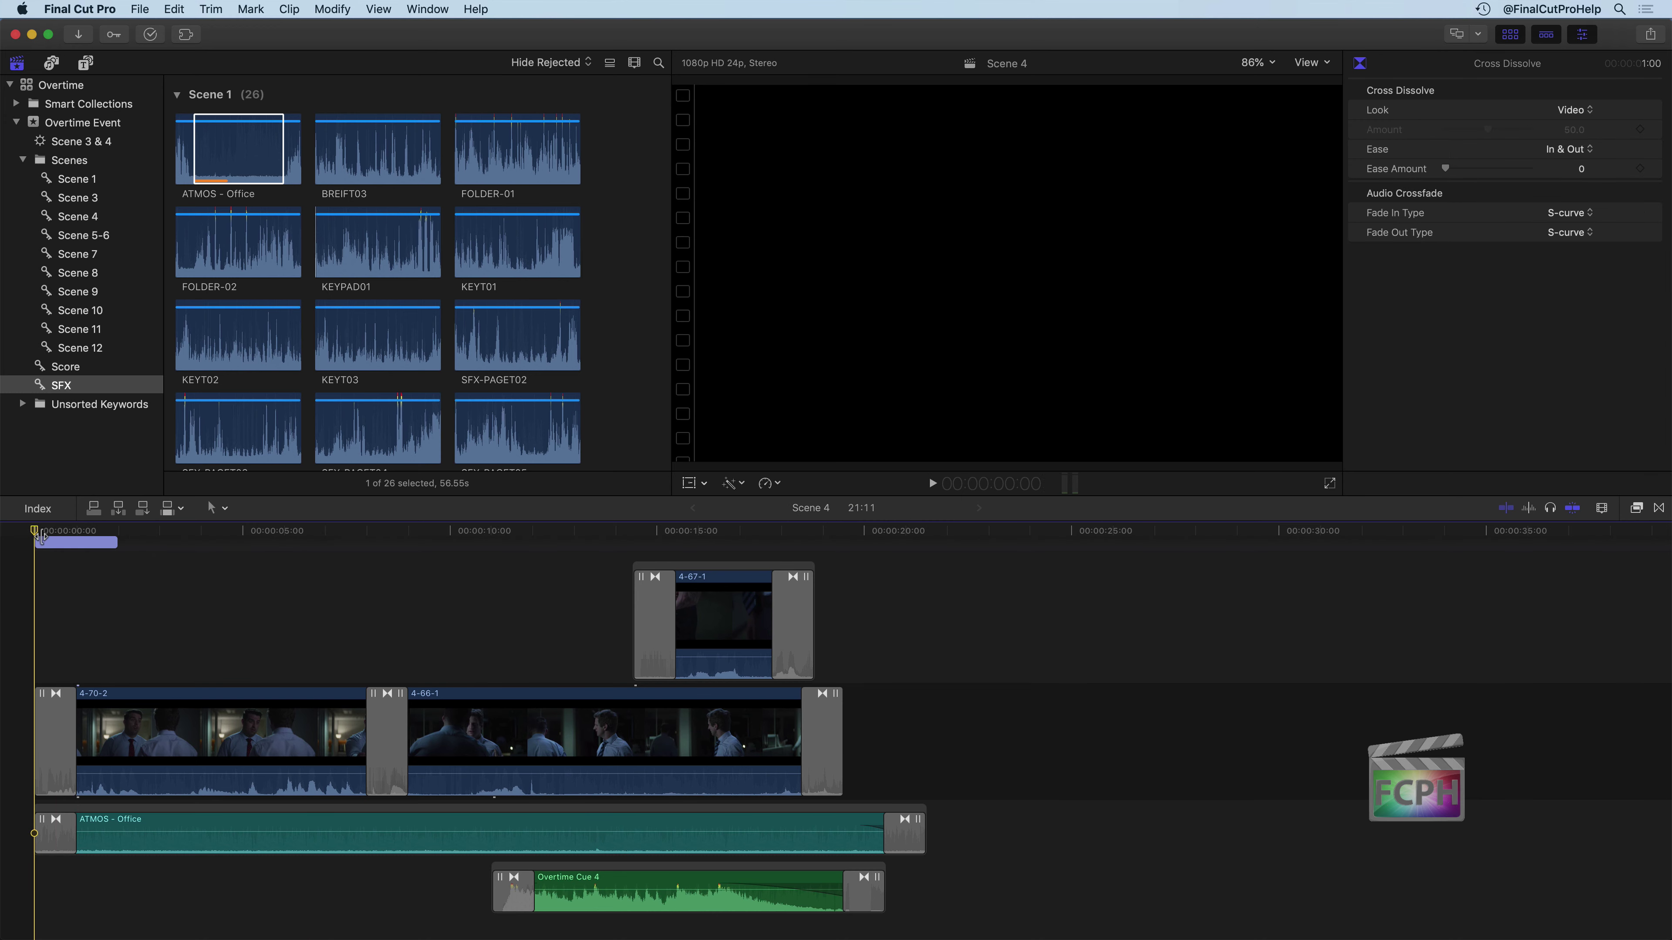
key("space")
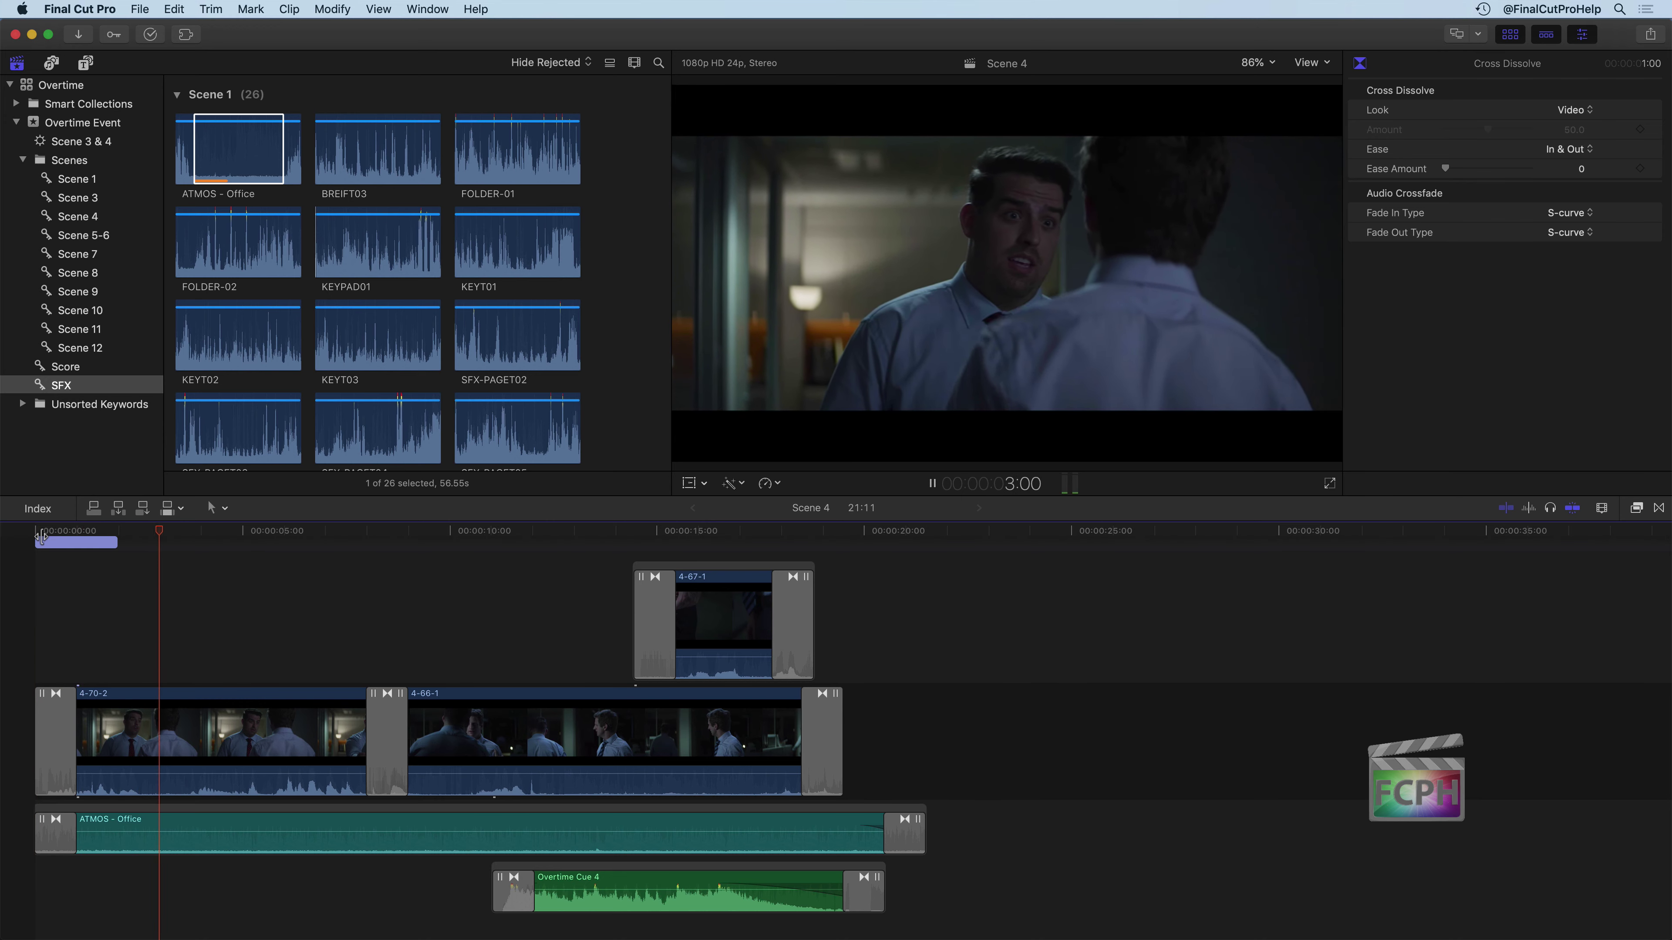
key("space")
key("space")
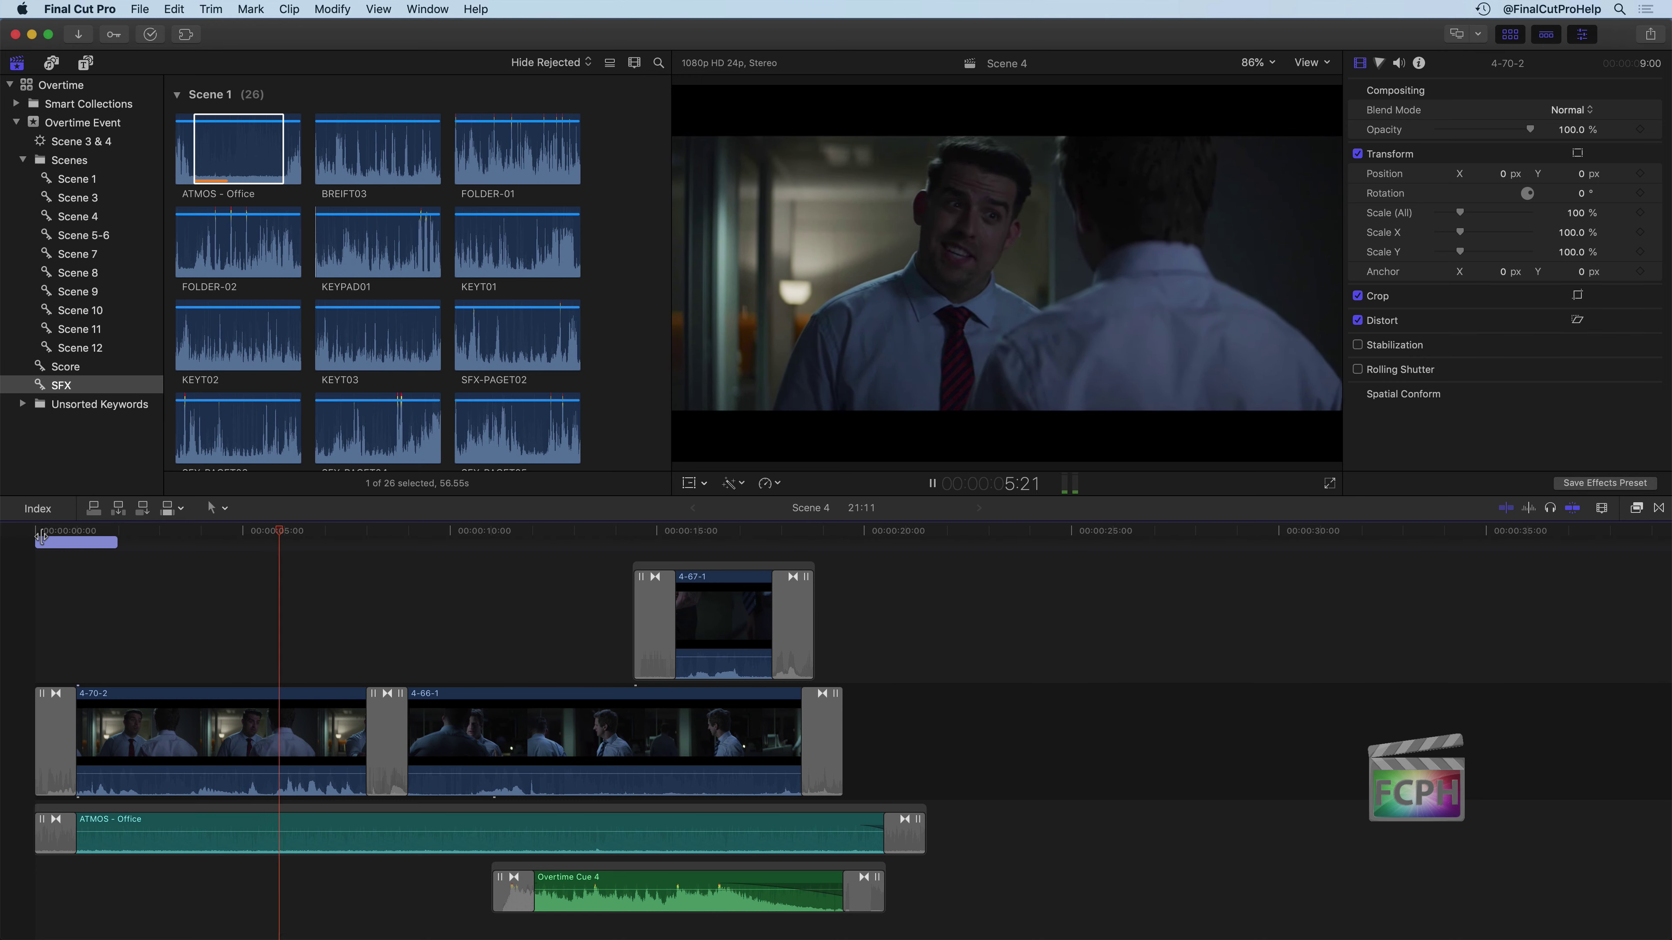
key("space")
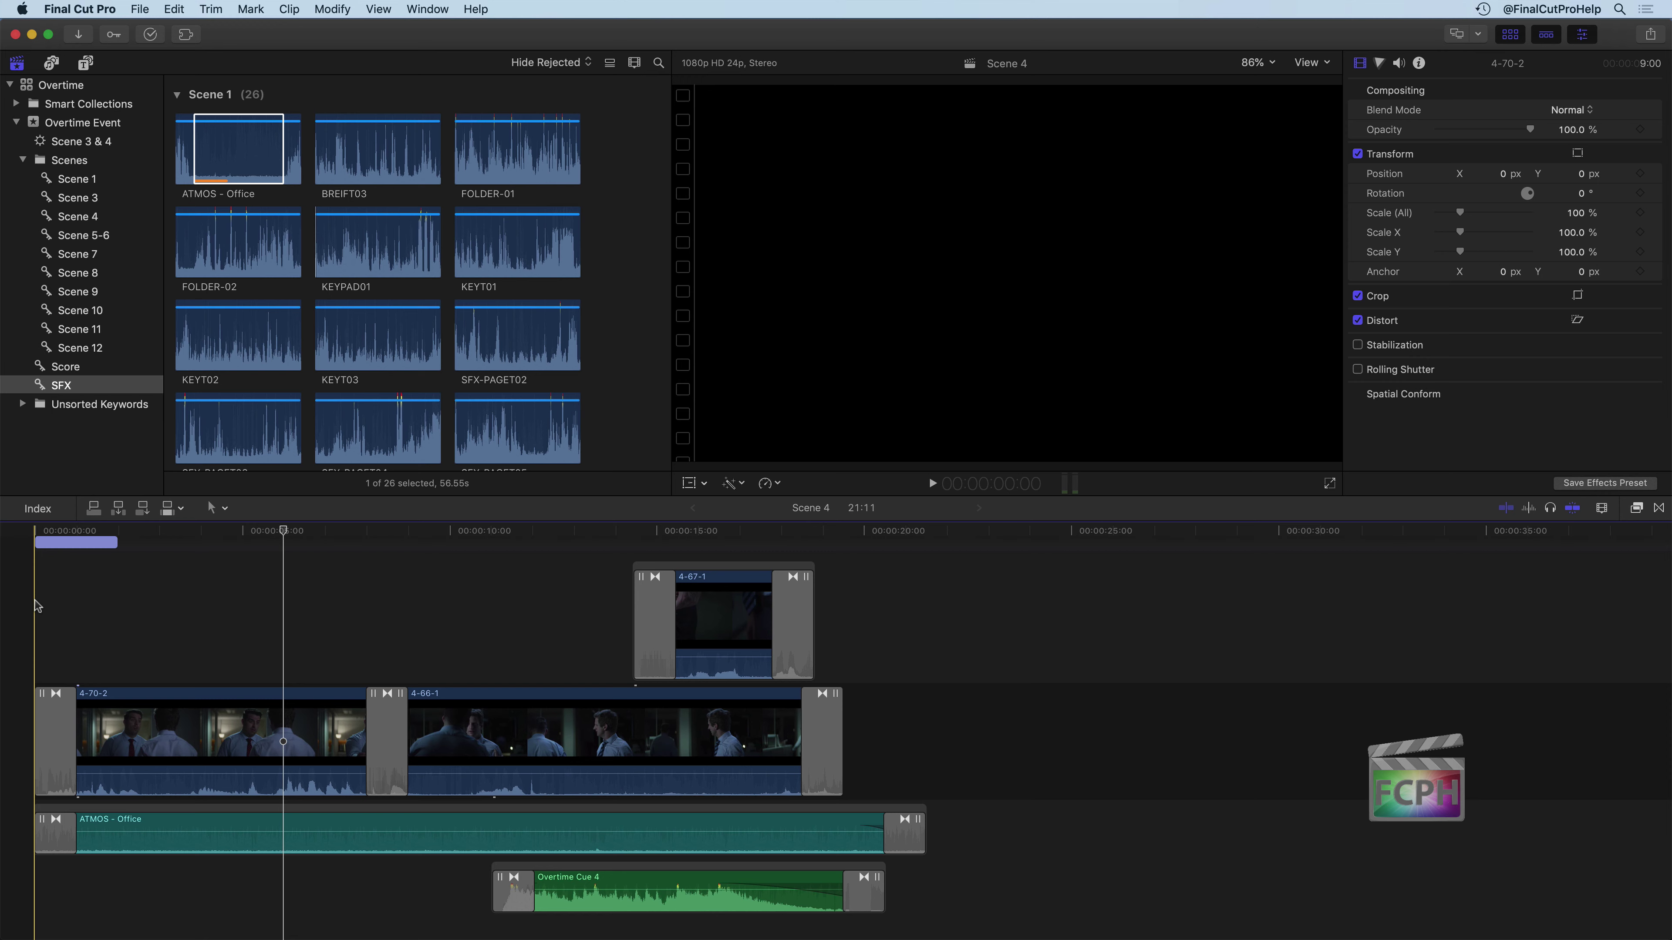
key("space")
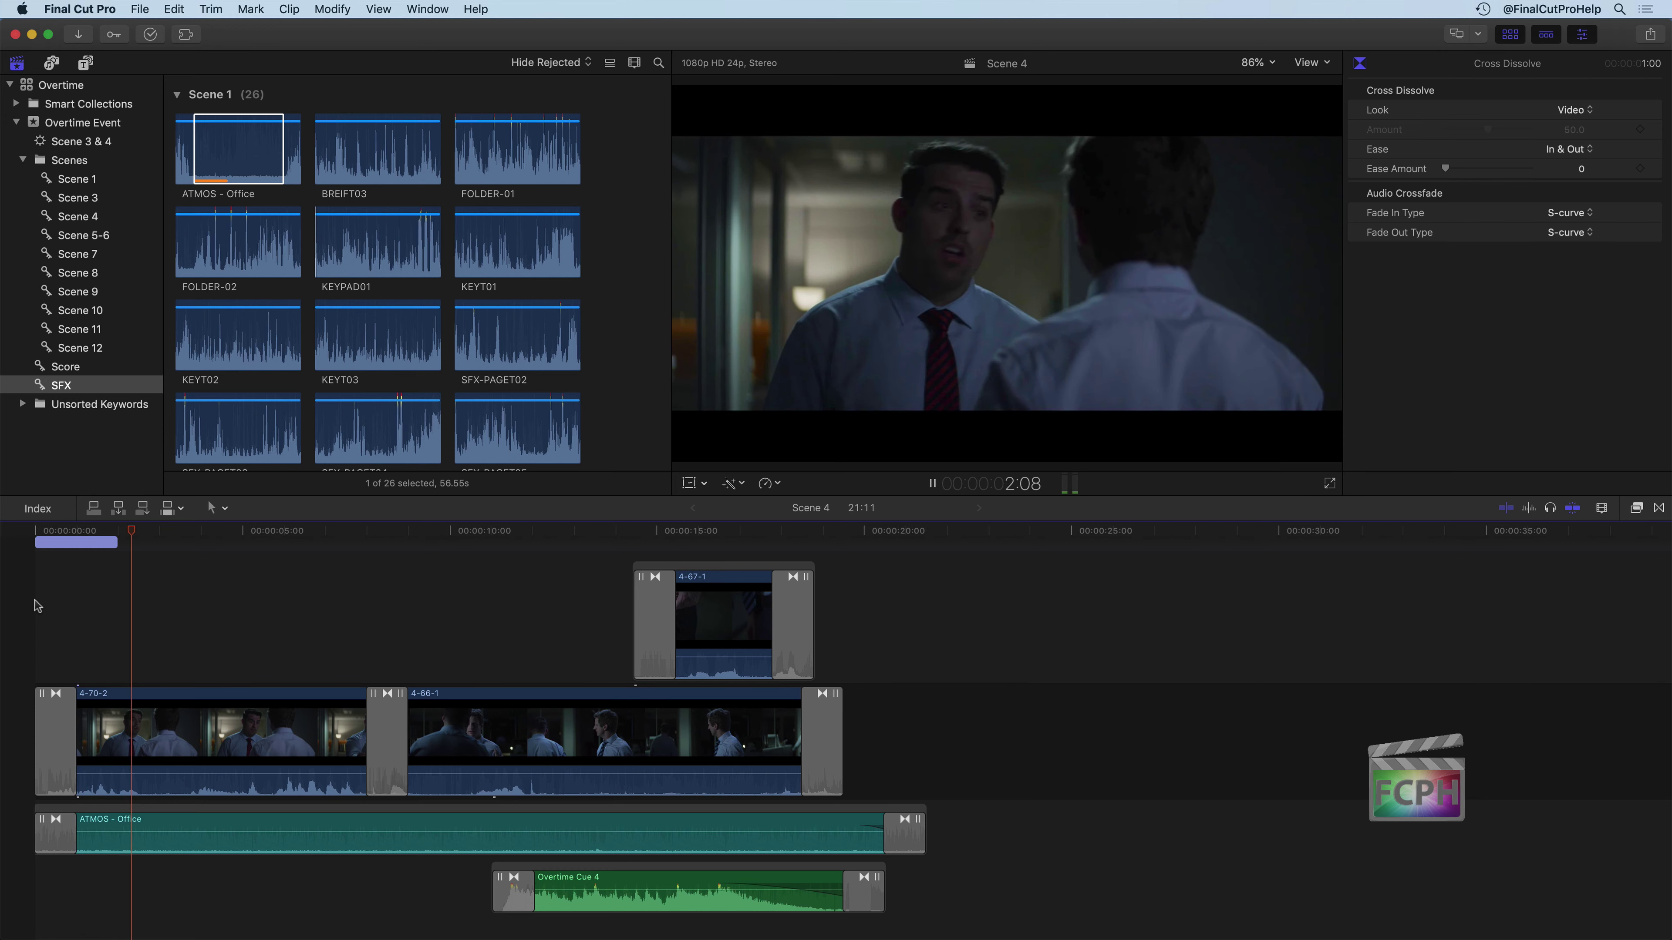
key("space")
left_click(35, 600)
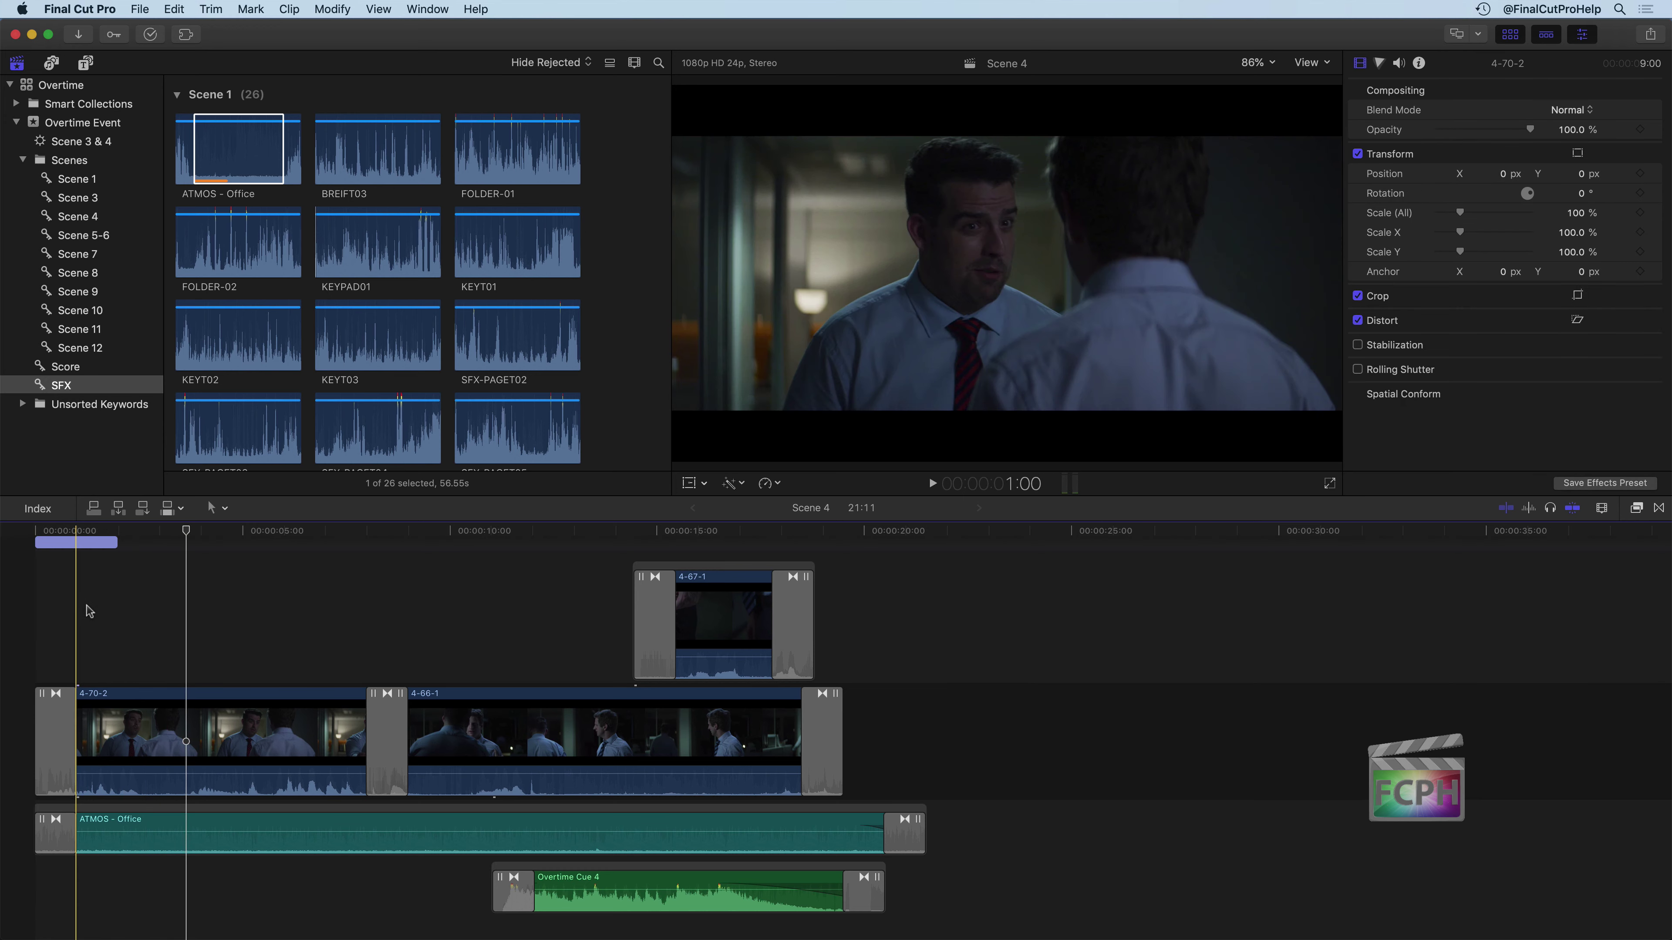
Step: Enter "Don't keep secrets yeah?" and "Yeah, no." on two lines as the first caption's text
double_click(67, 545)
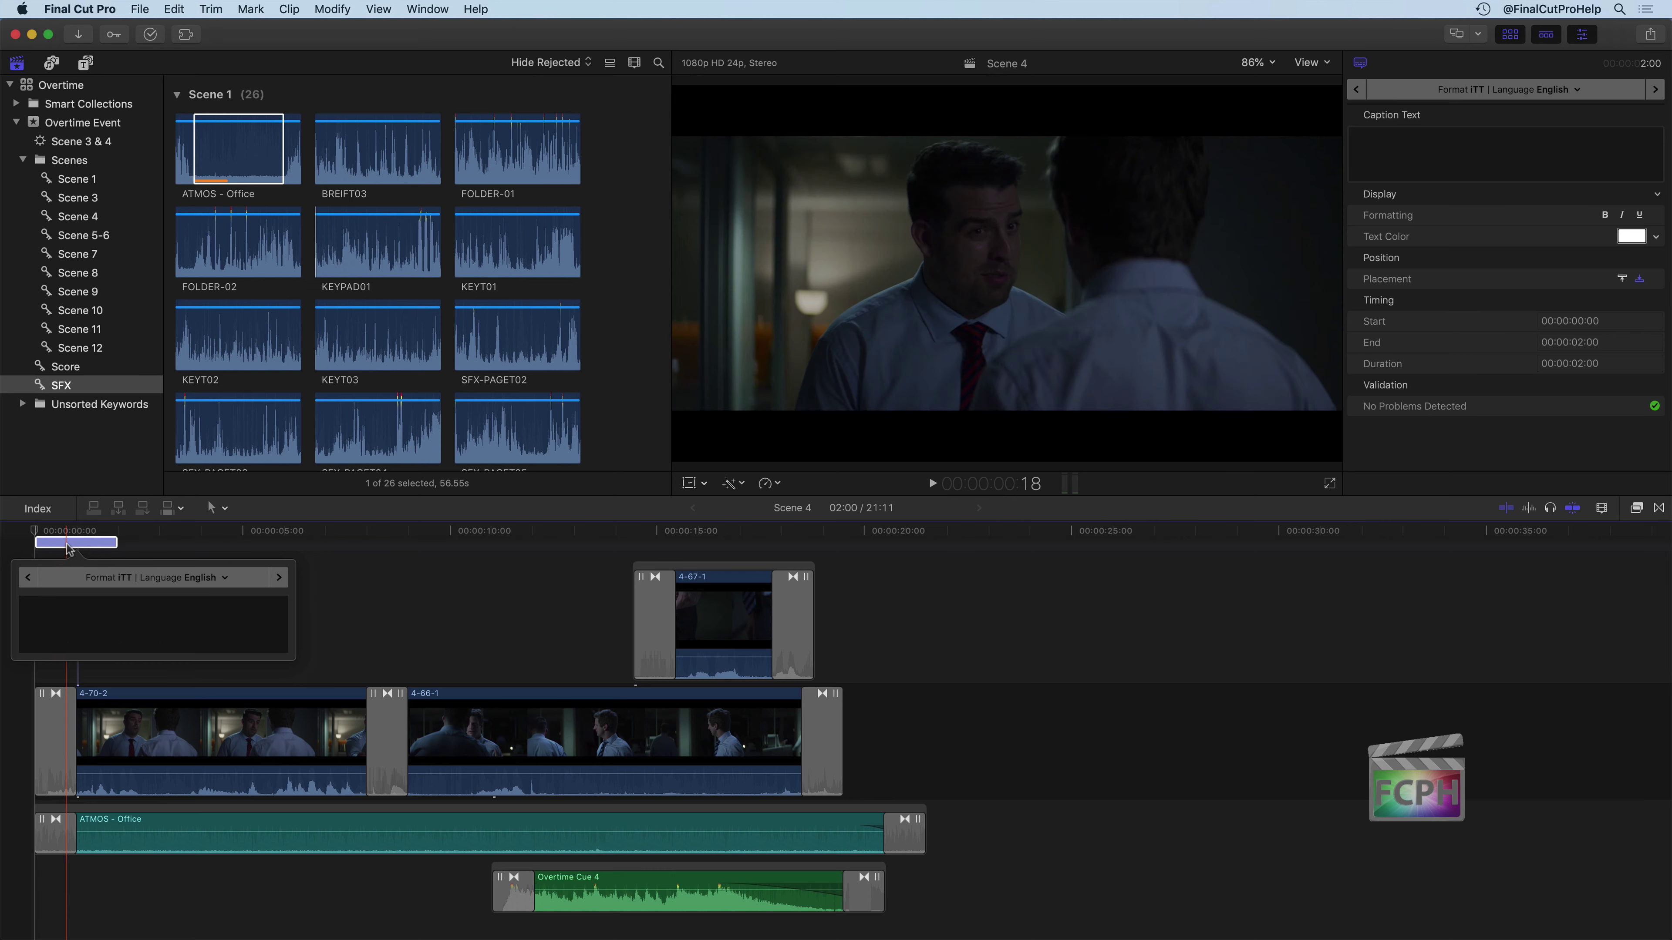
type("Don't keep se")
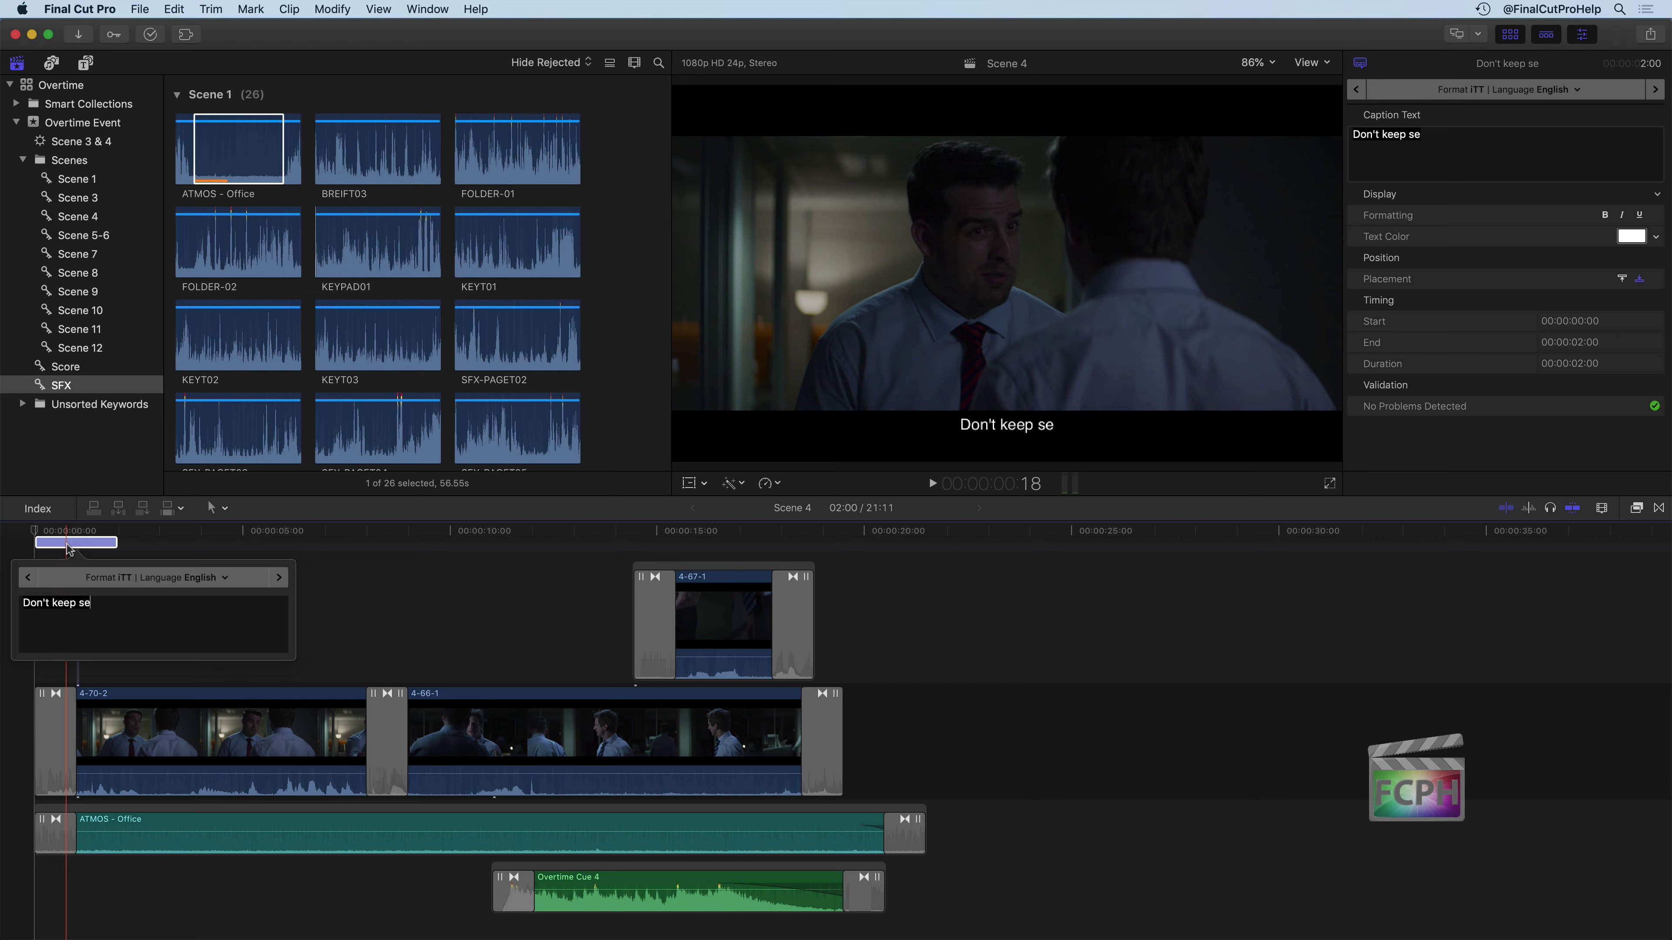
type("crets yea")
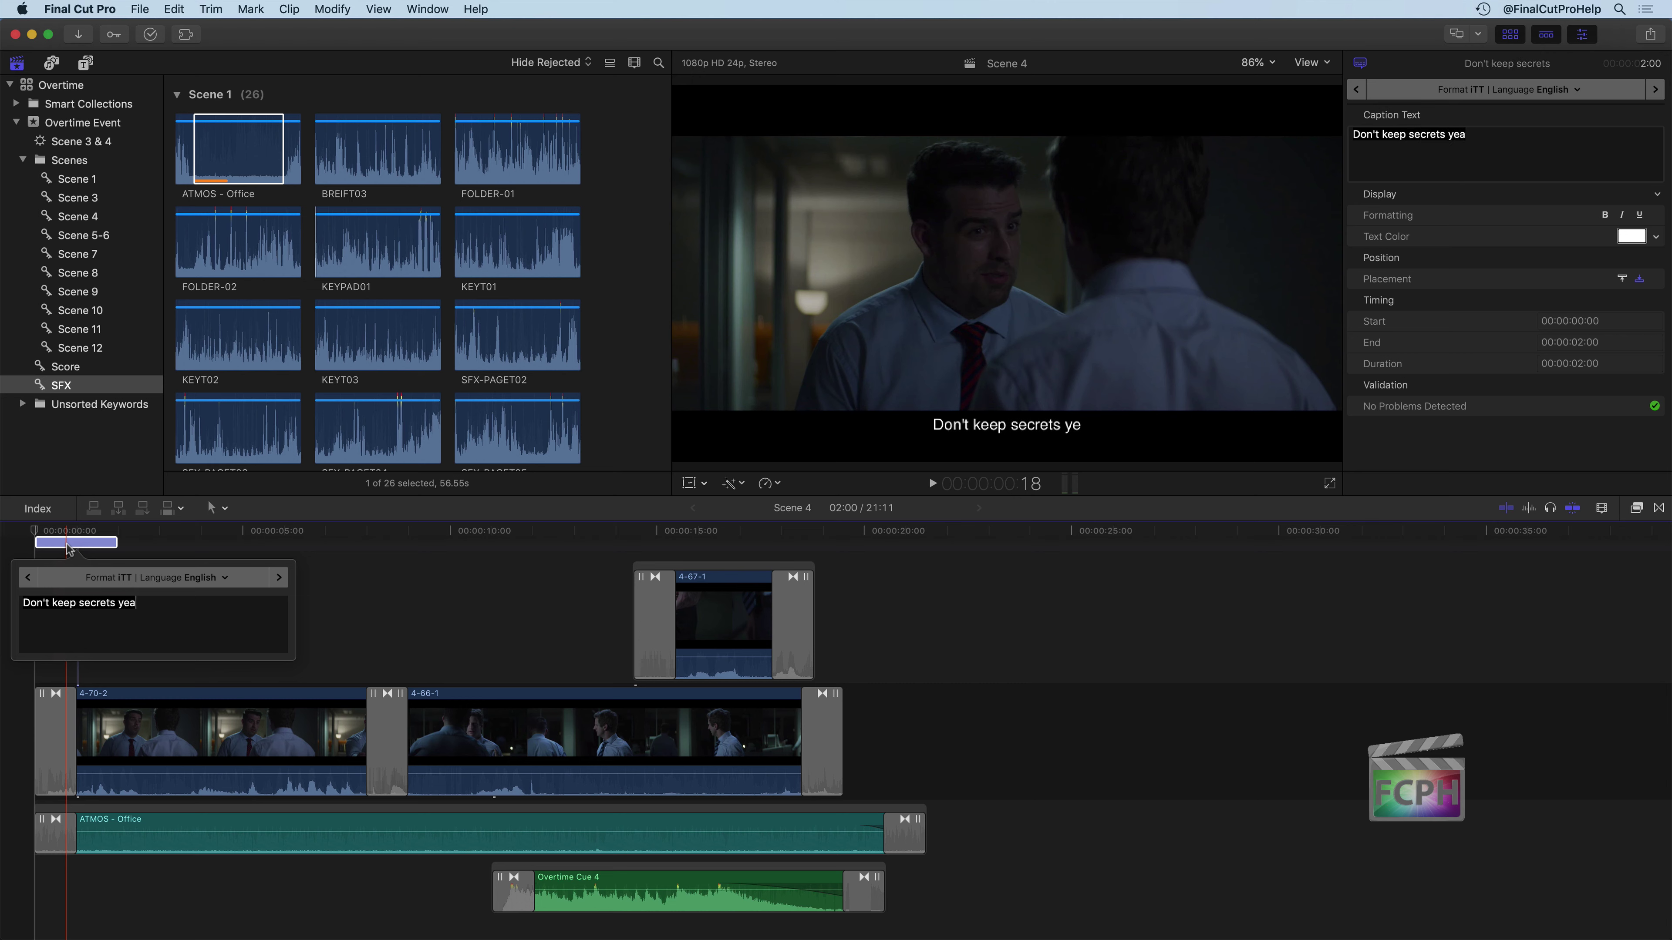
type("h?")
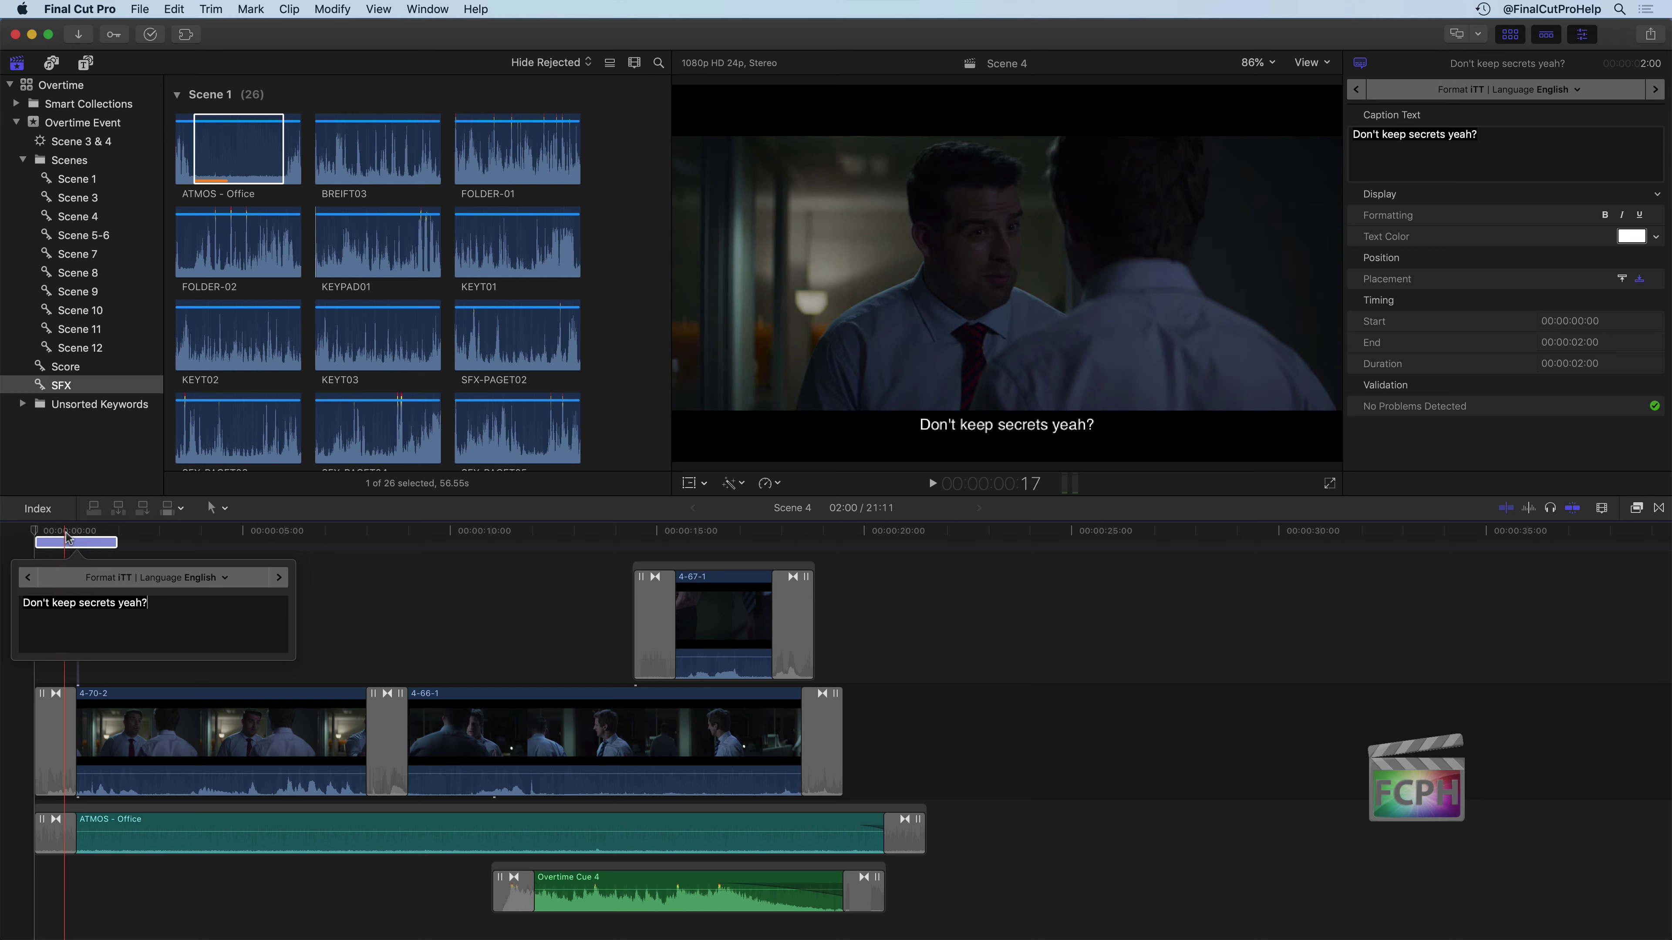
key("Return")
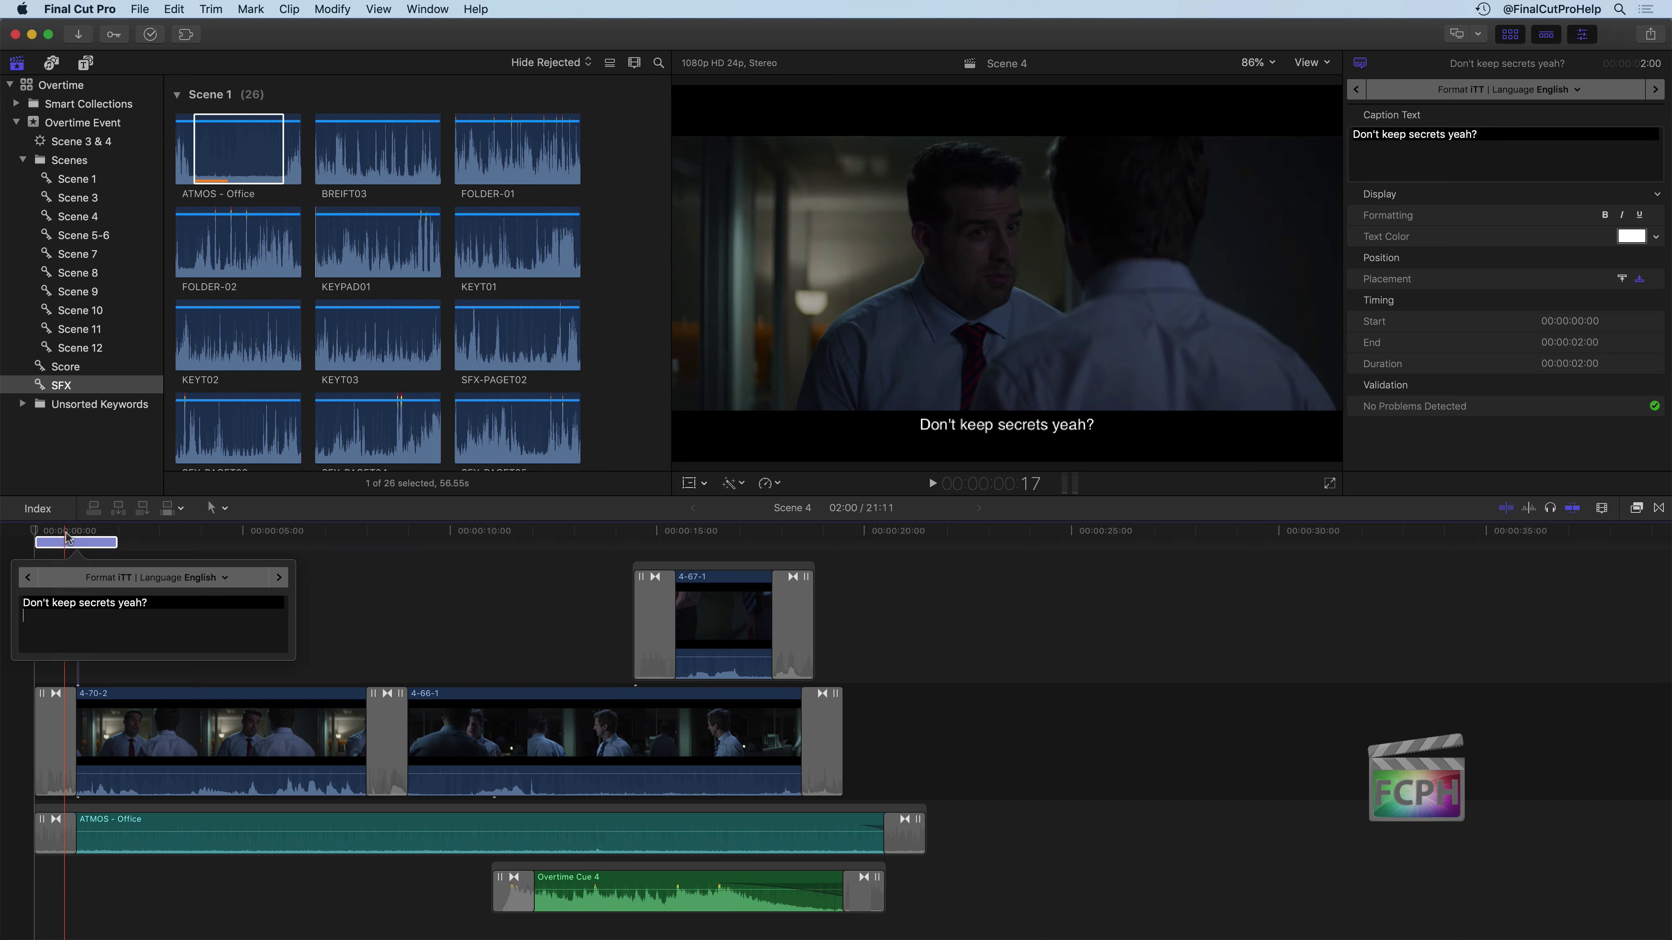
type("Yeah, no.")
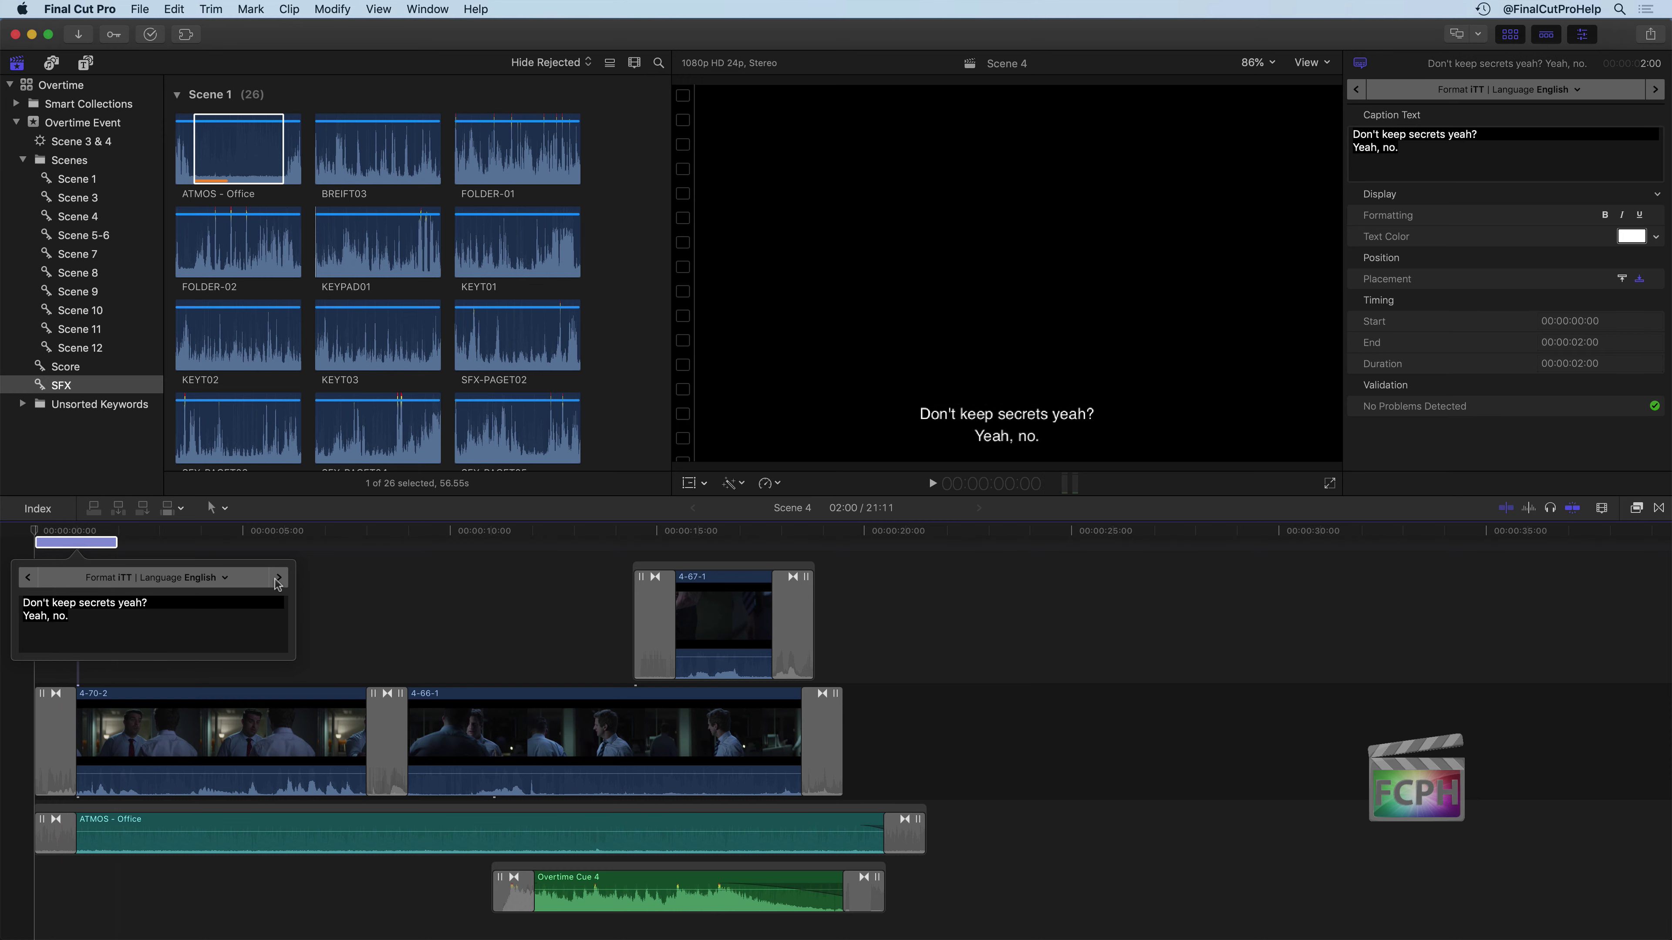
Step: Play the scene's opening from the start and again from about 1:09 to check the first caption against the dialogue
left_click(348, 596)
left_click(99, 542)
left_click(19, 530)
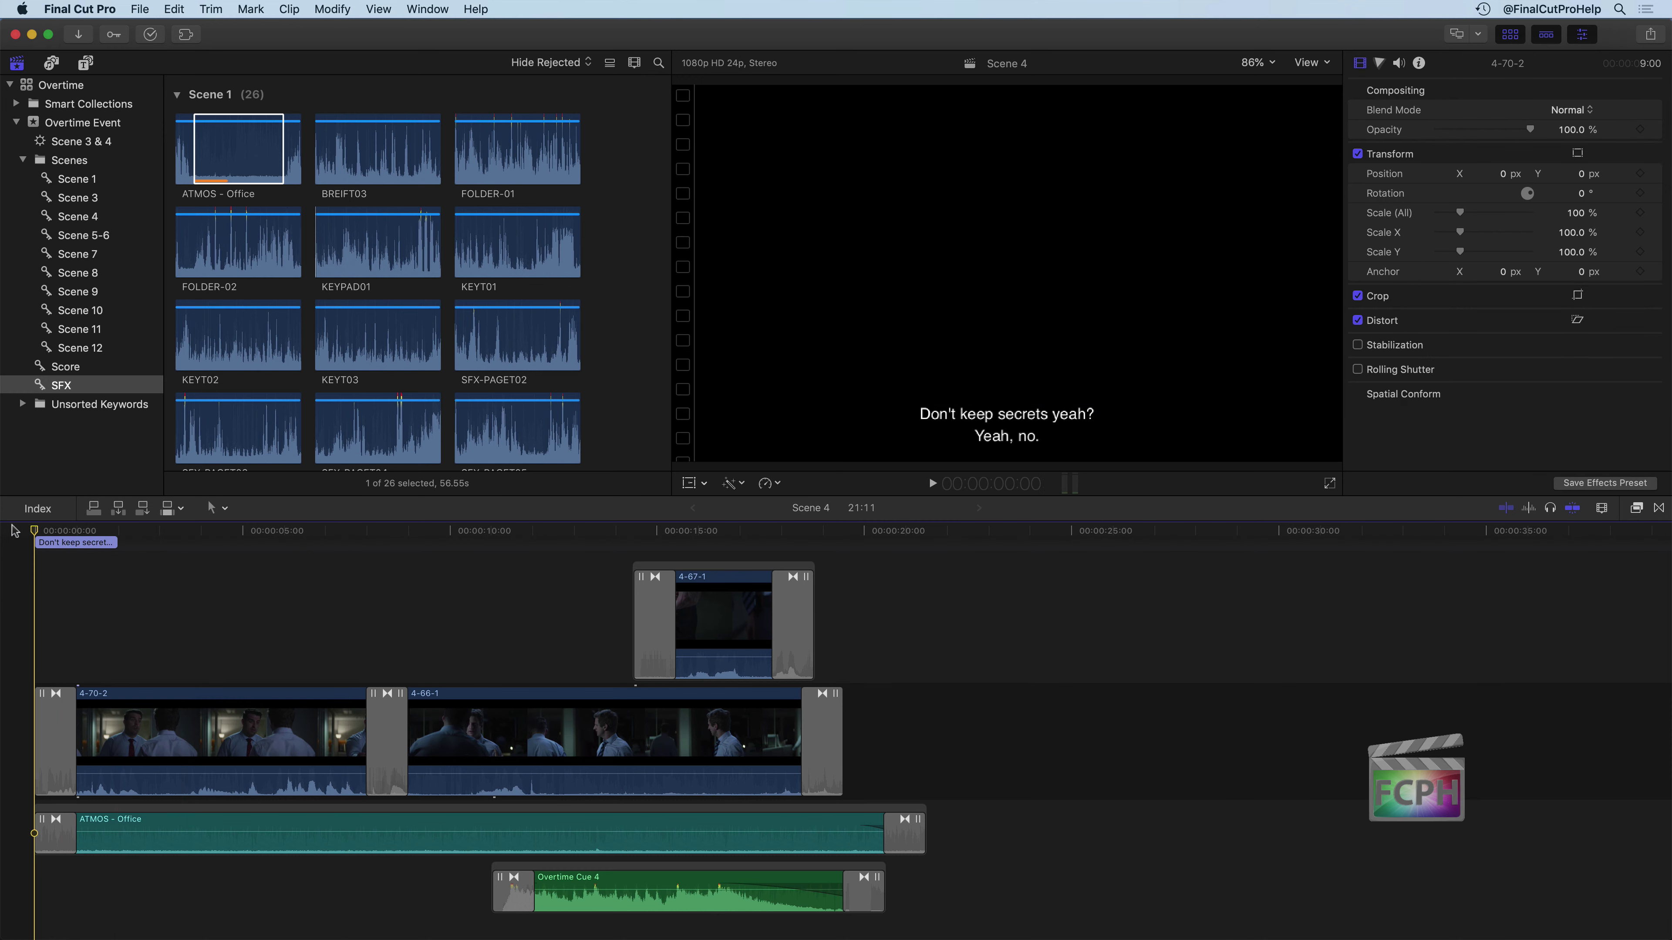
left_click(56, 737)
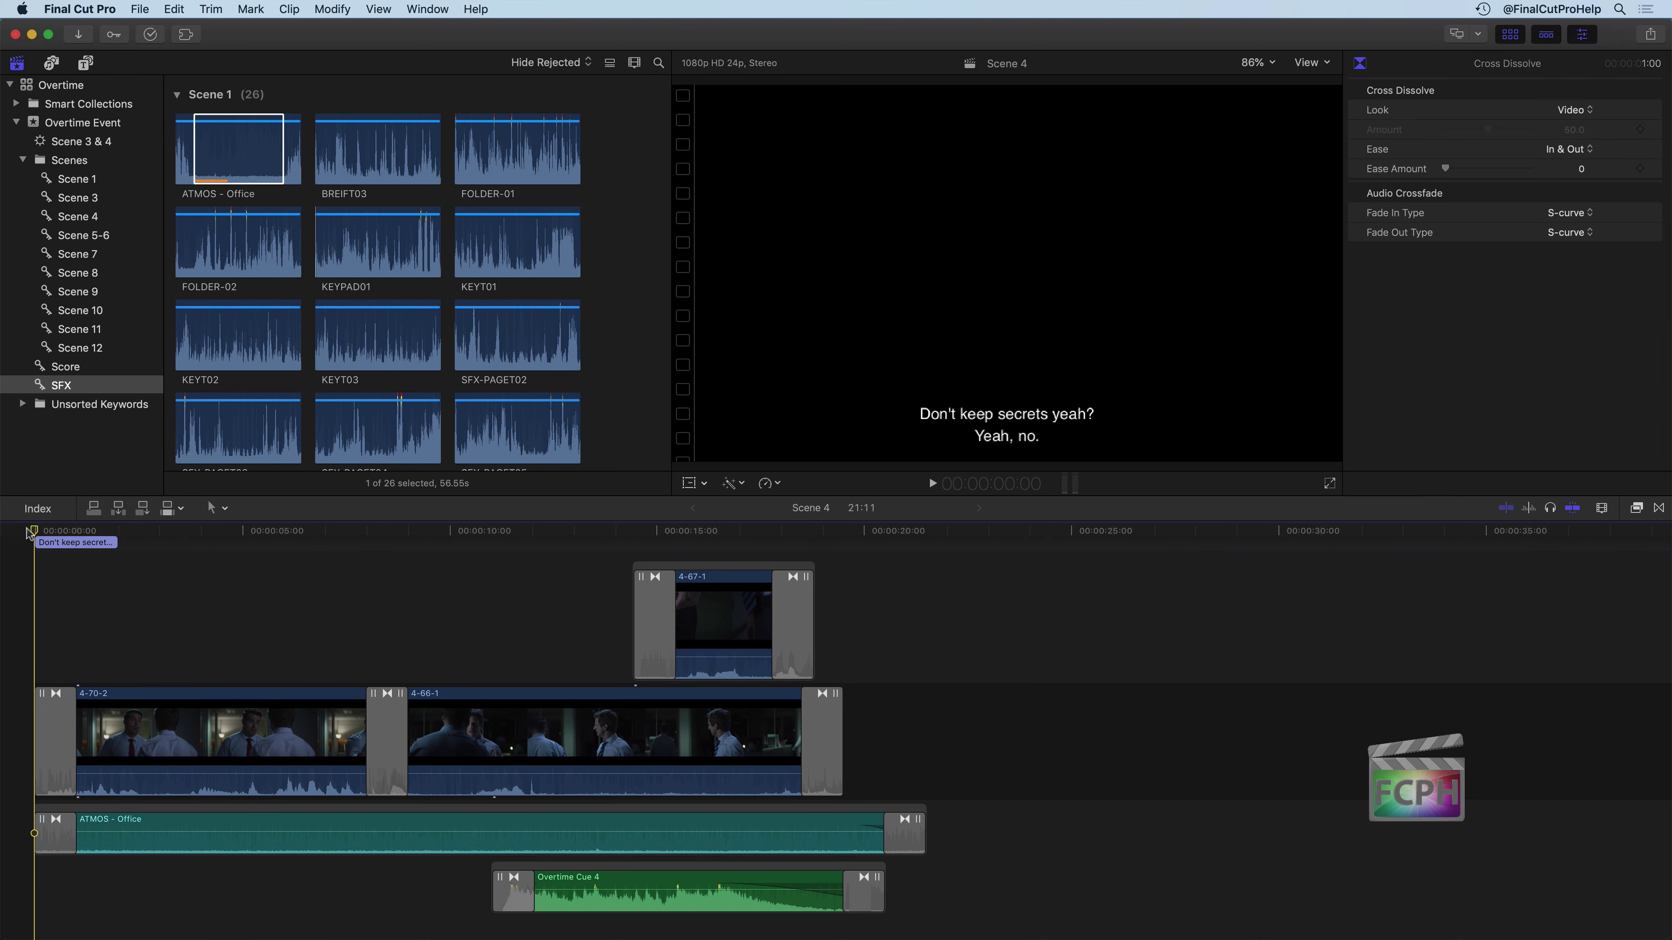
key("space")
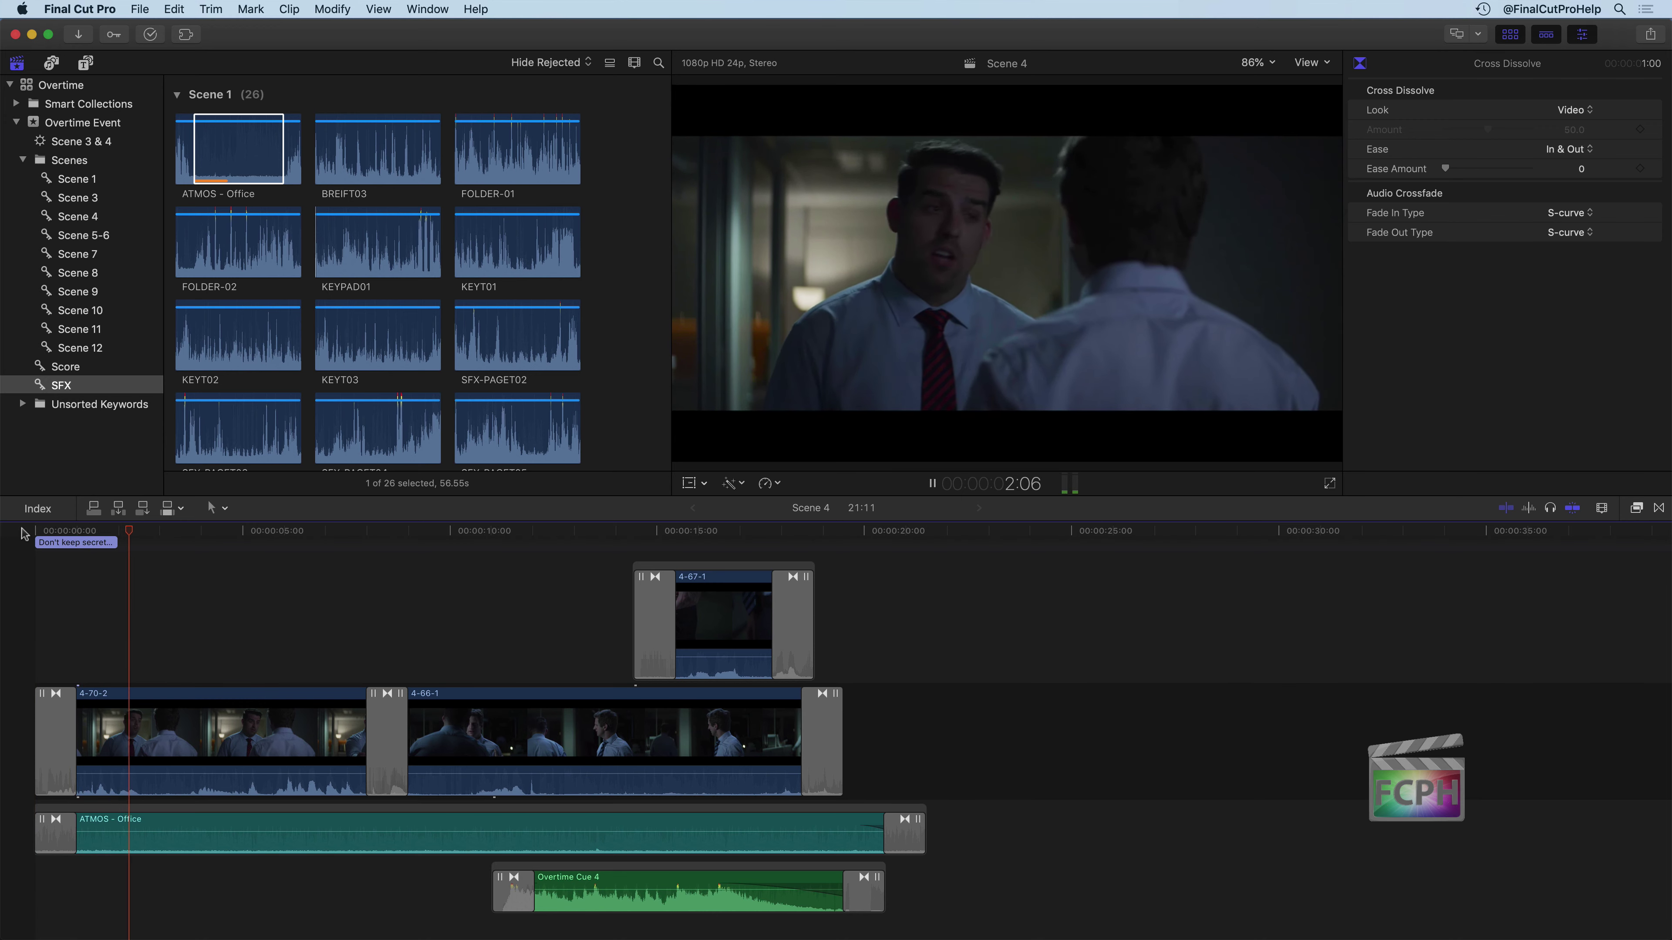
key("space")
left_click(23, 533)
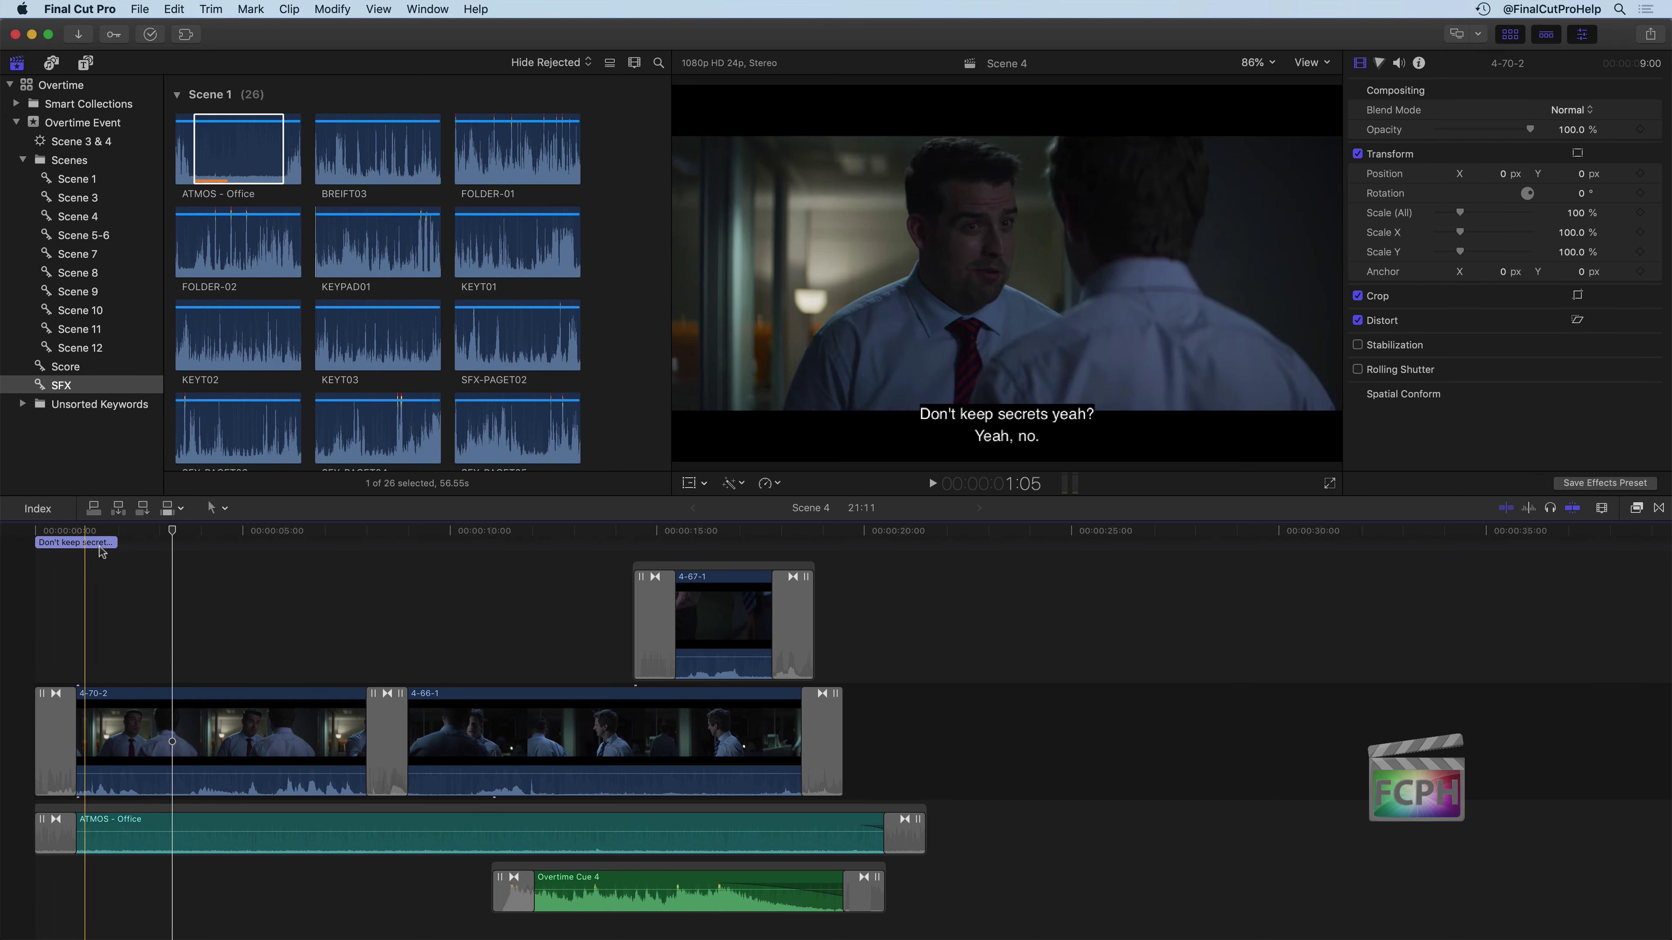
left_click(93, 531)
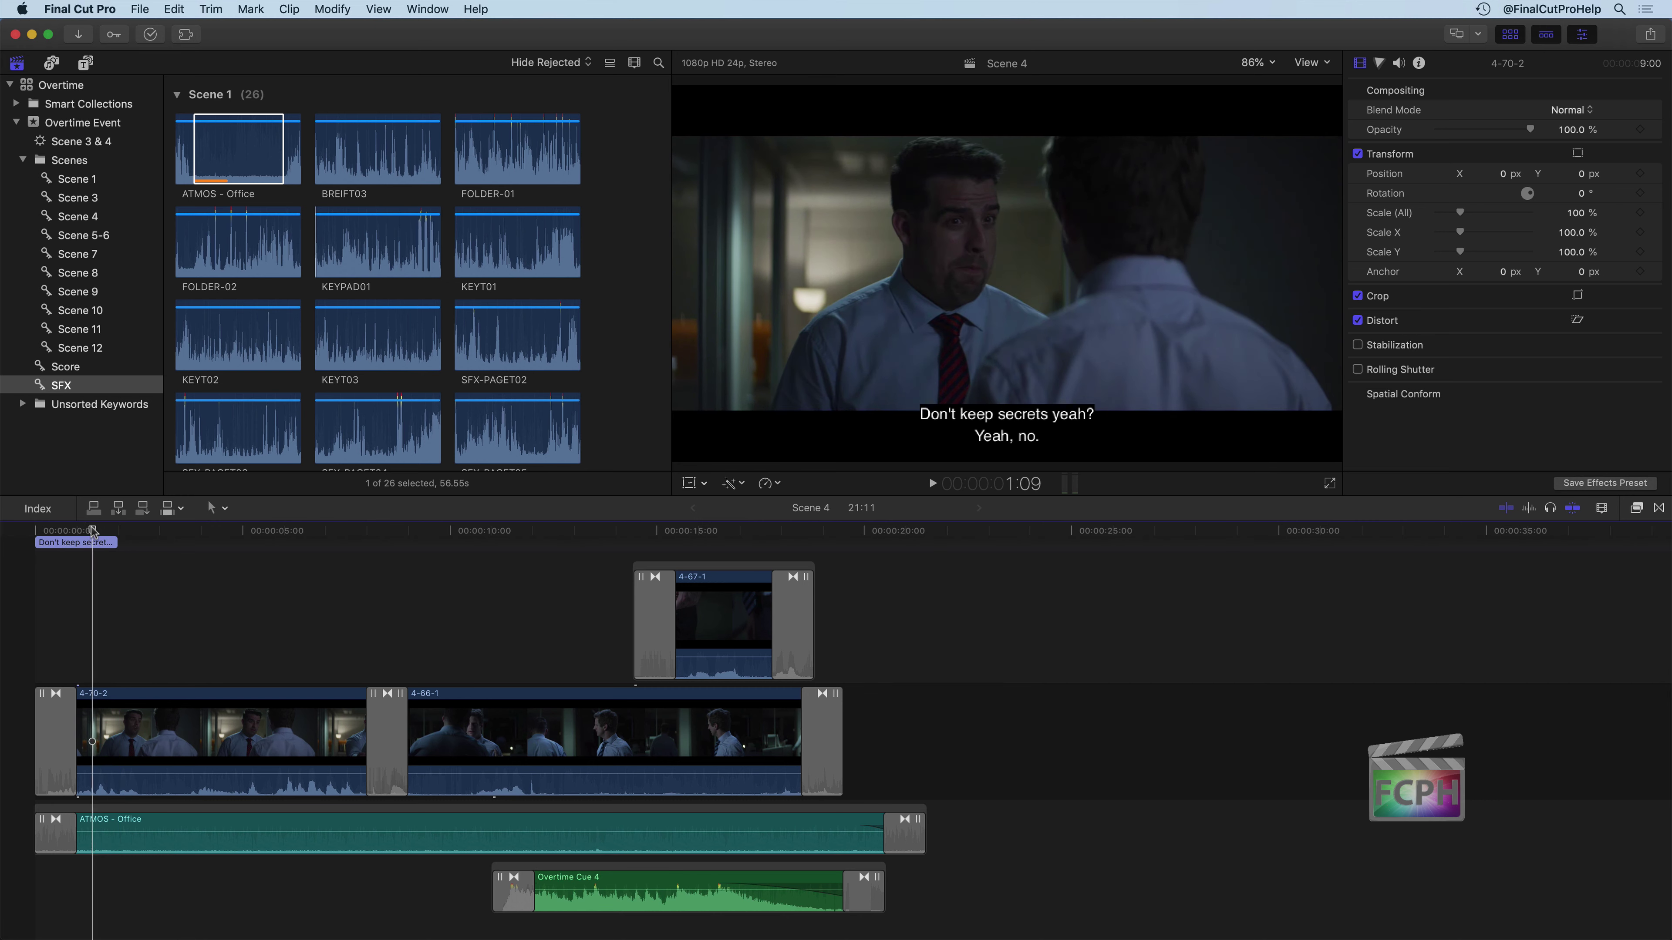
key("space")
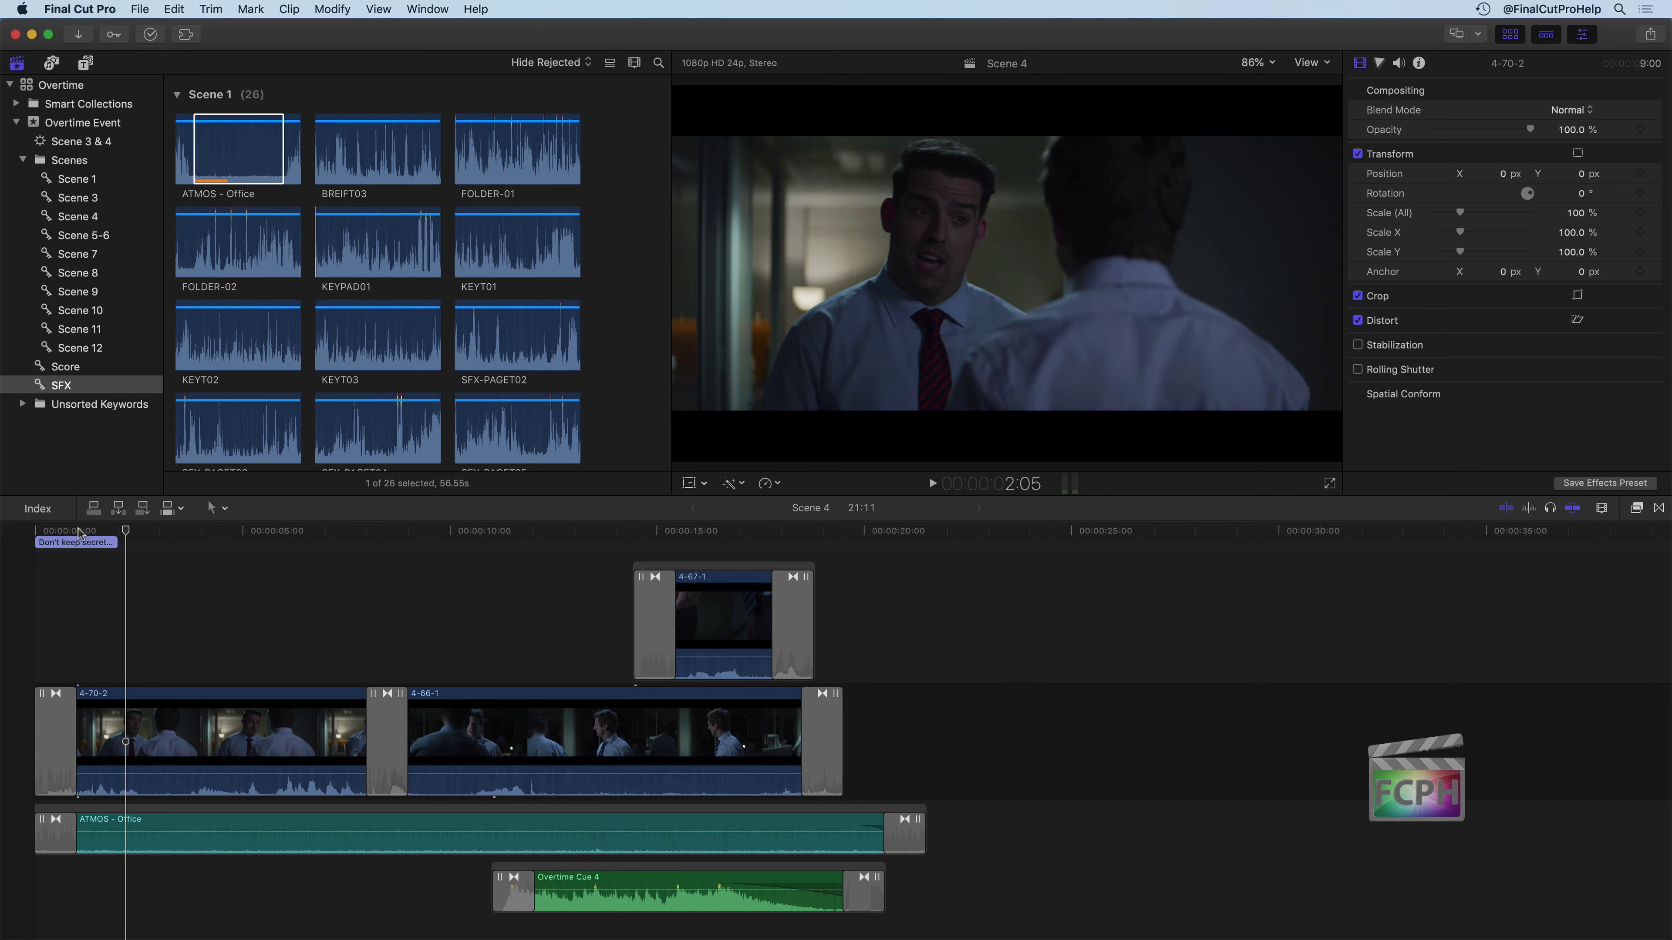
Step: Add a second caption at 2:00, where the first one ends, with the text "Yeah, no."
left_click(117, 532)
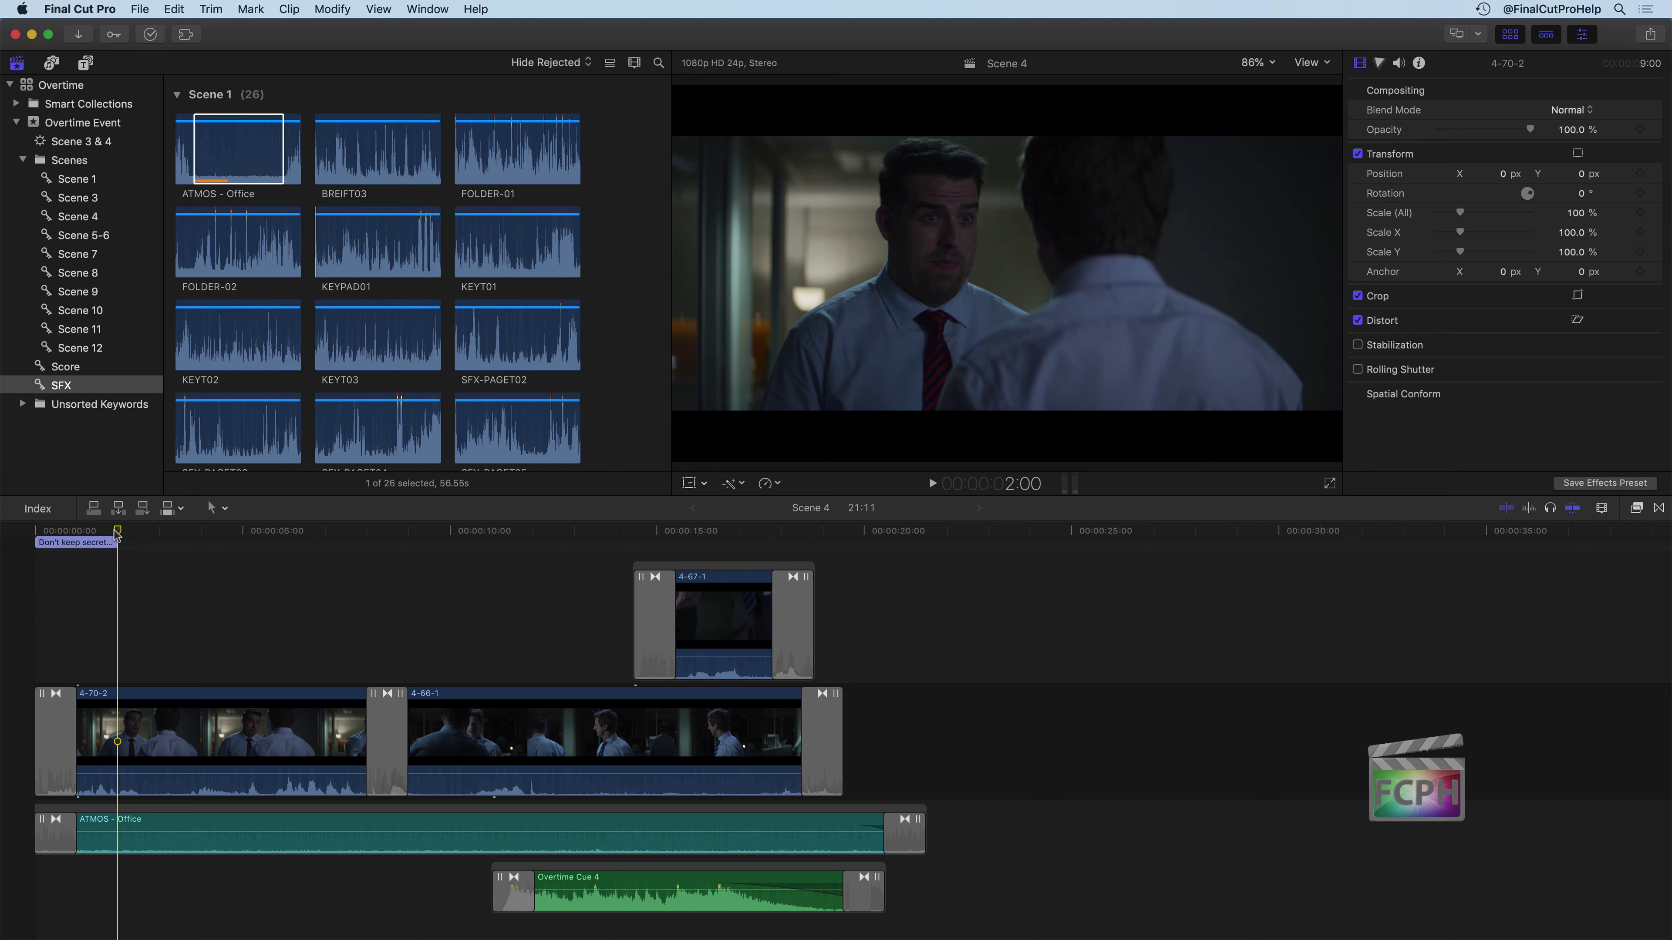
key("alt+c")
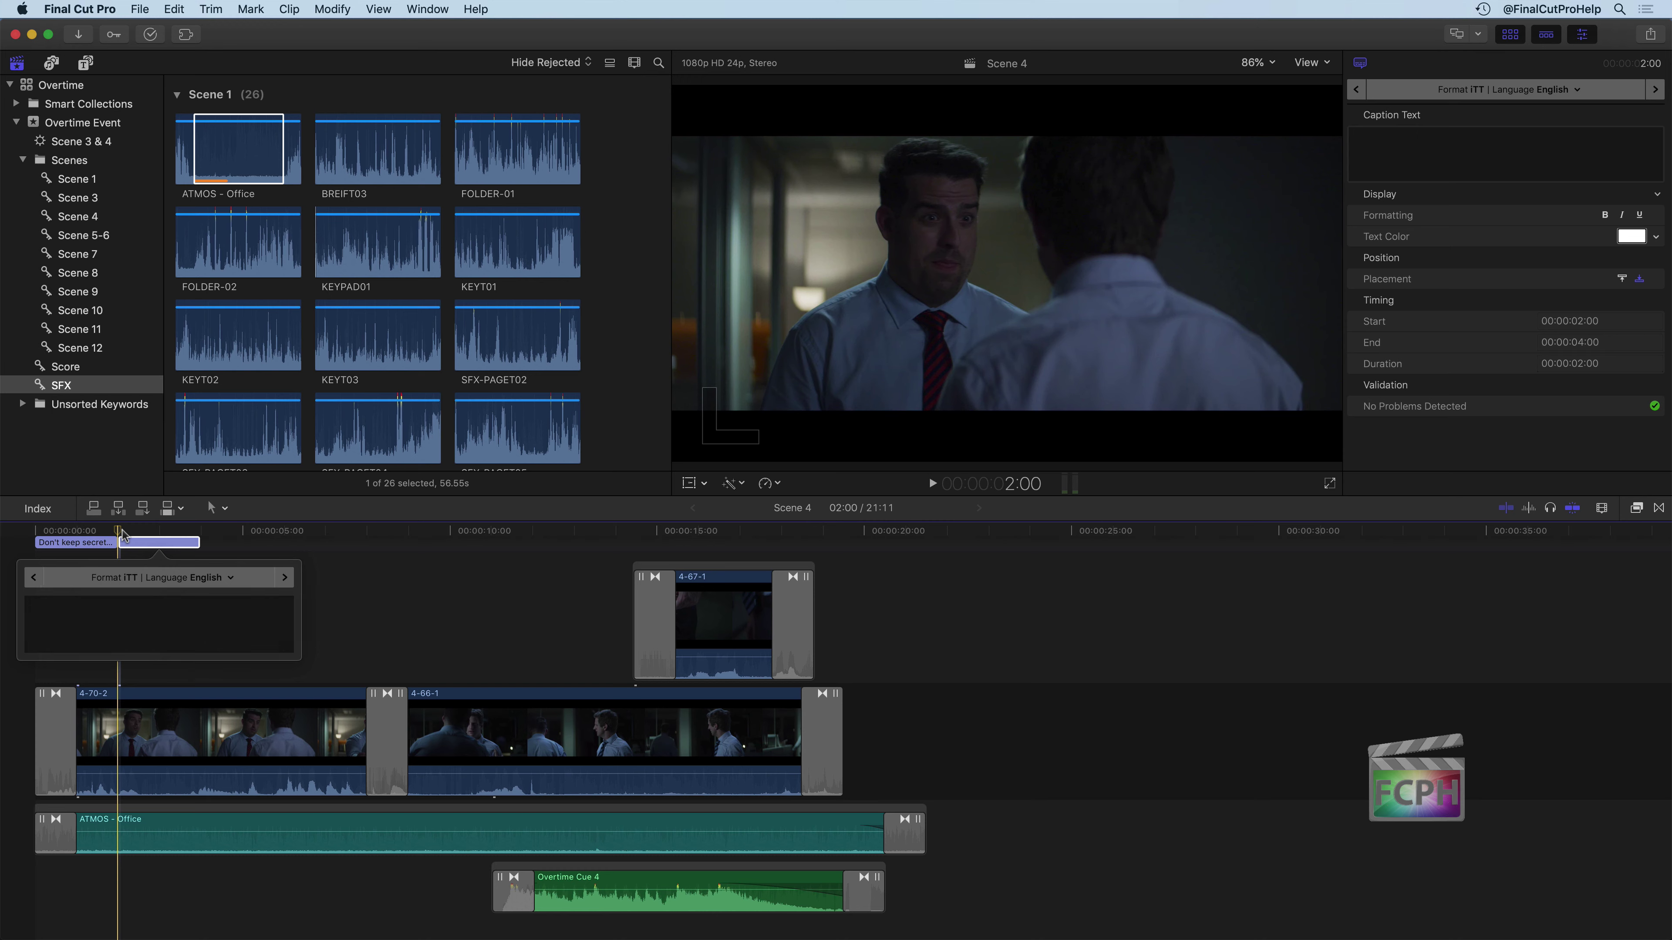
type("Yeah no.")
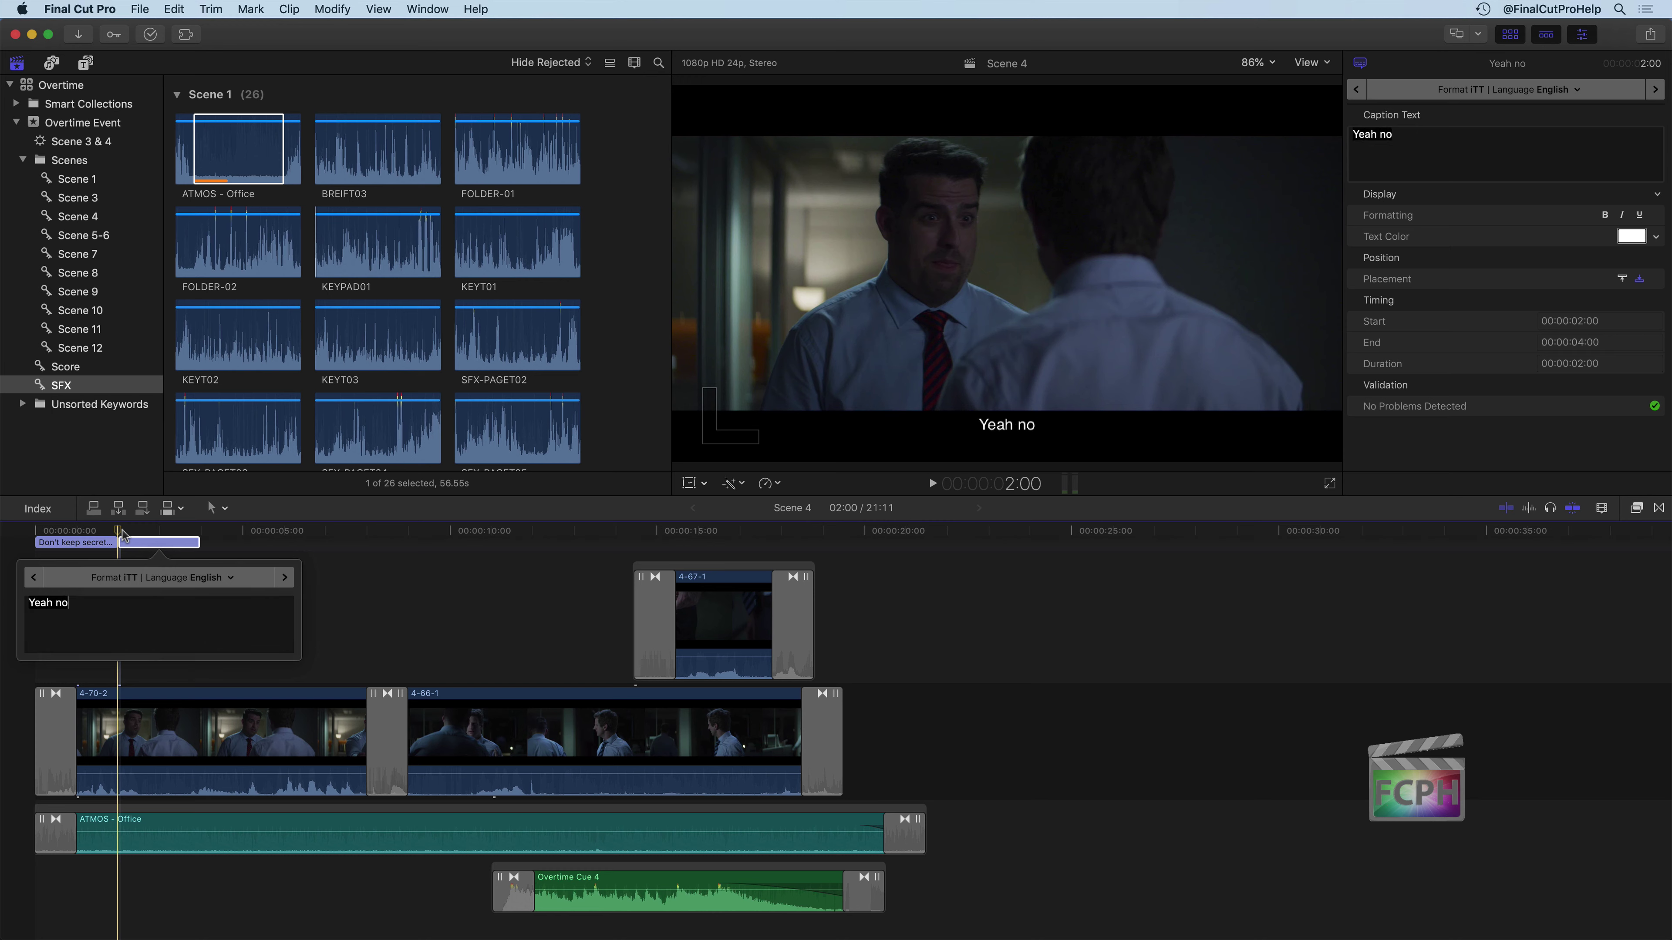
left_click(57, 605)
type(",")
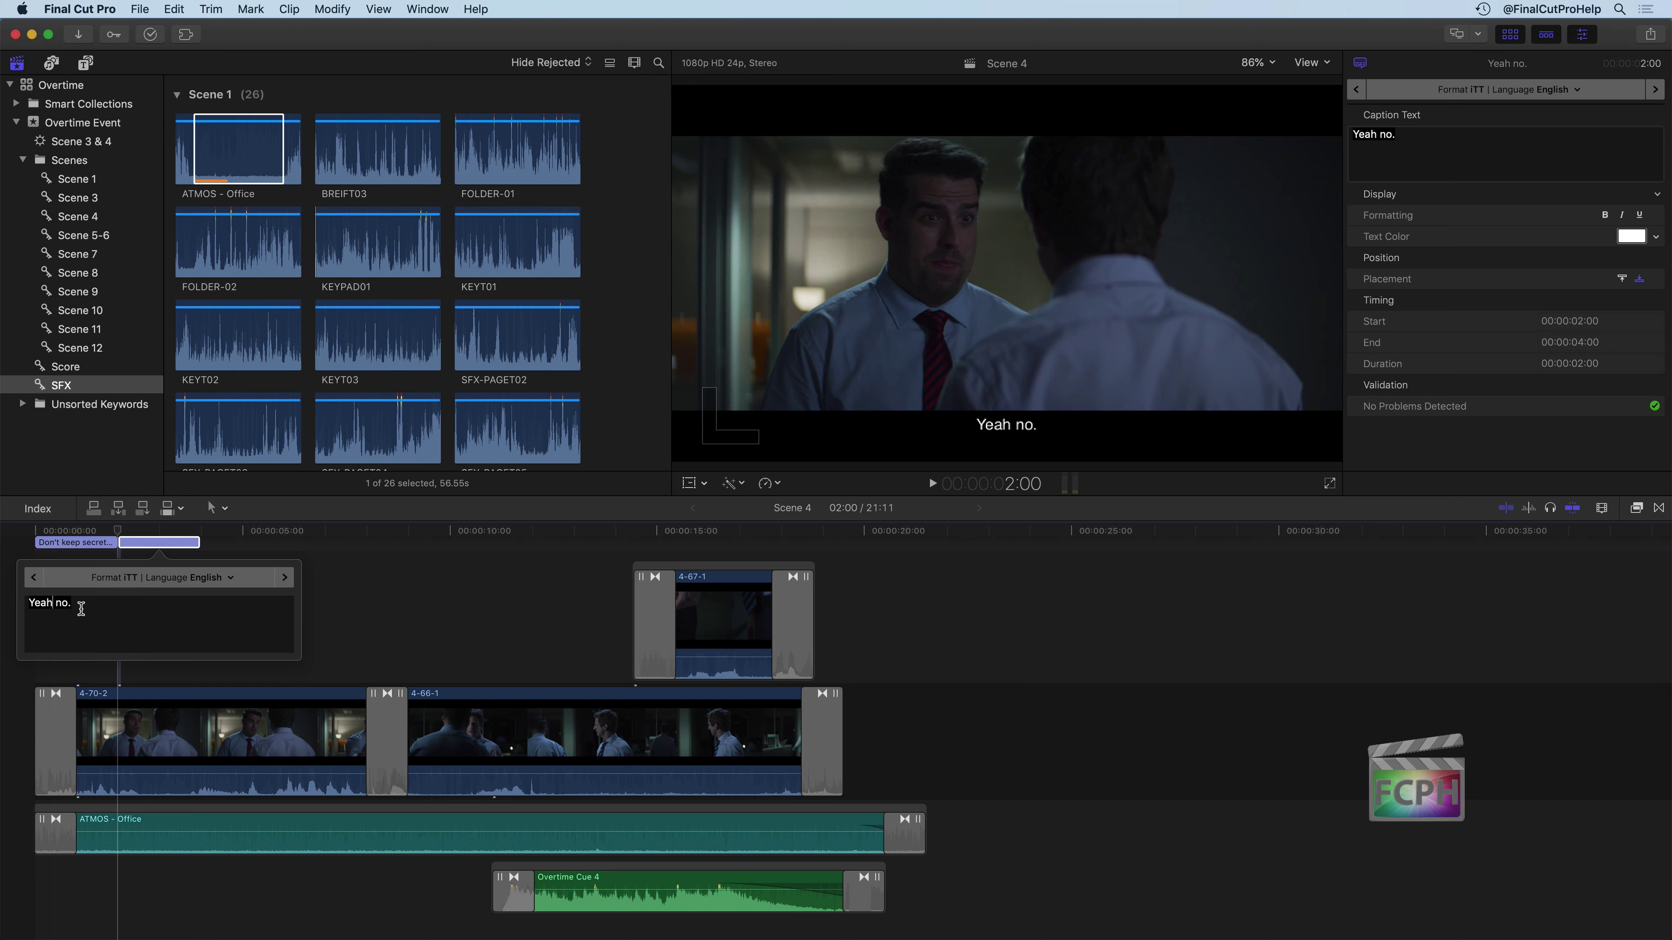
Step: Play the scene from about 1:12 and shorten the "Yeah, no." caption to end at 3:16
left_click(99, 532)
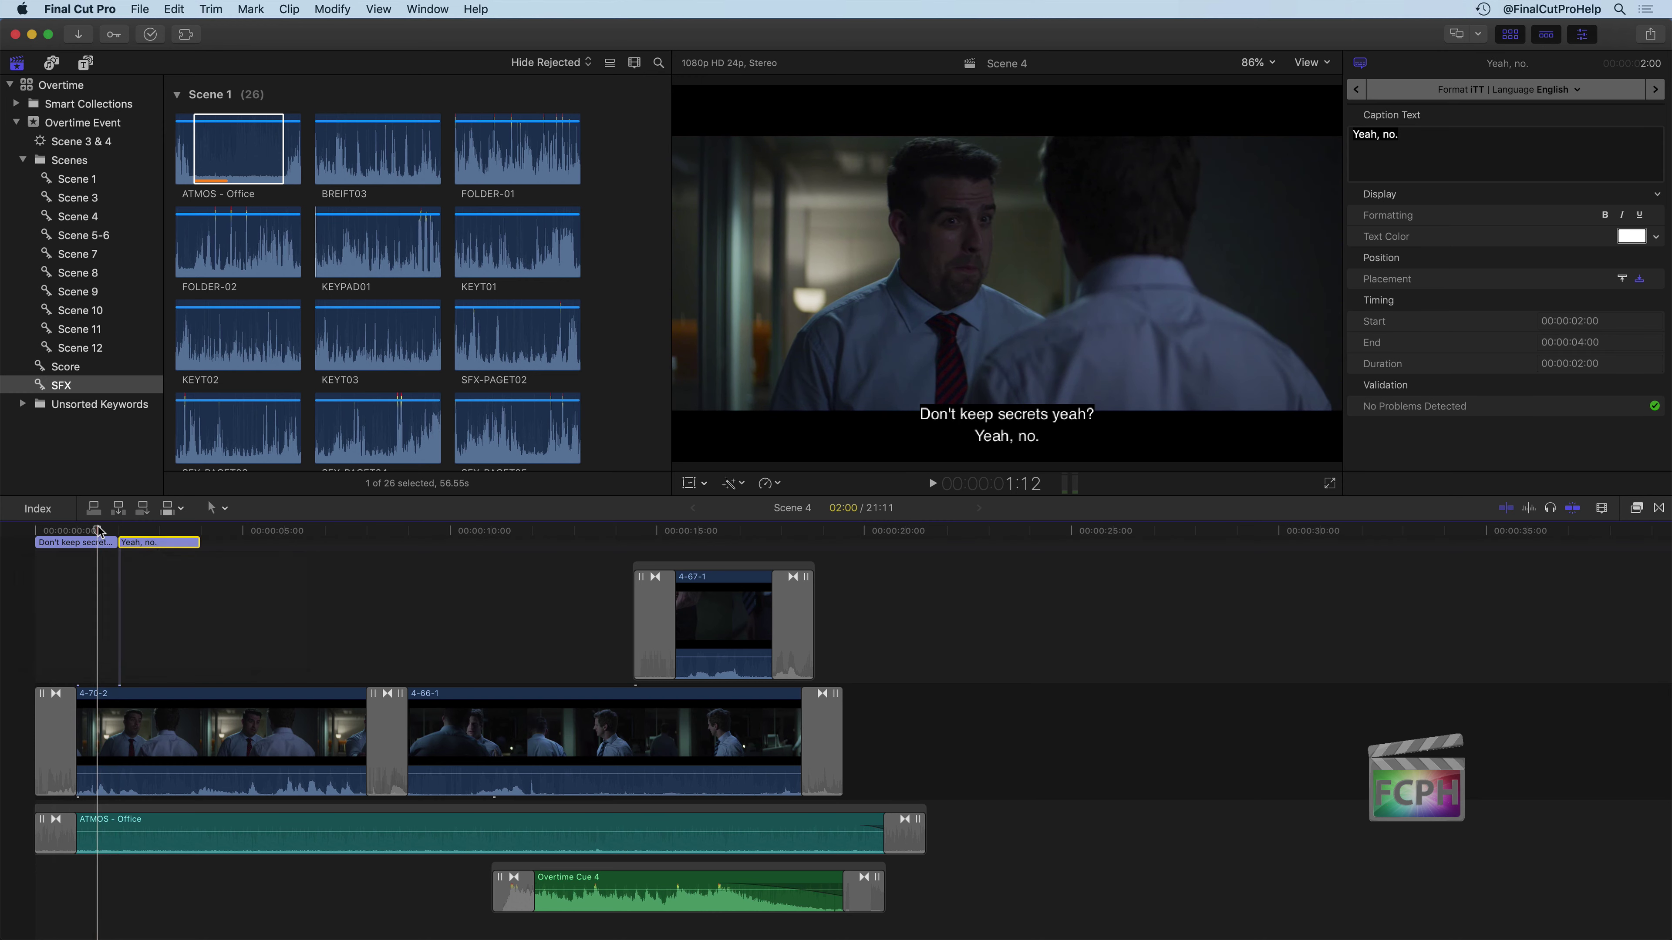
key("space")
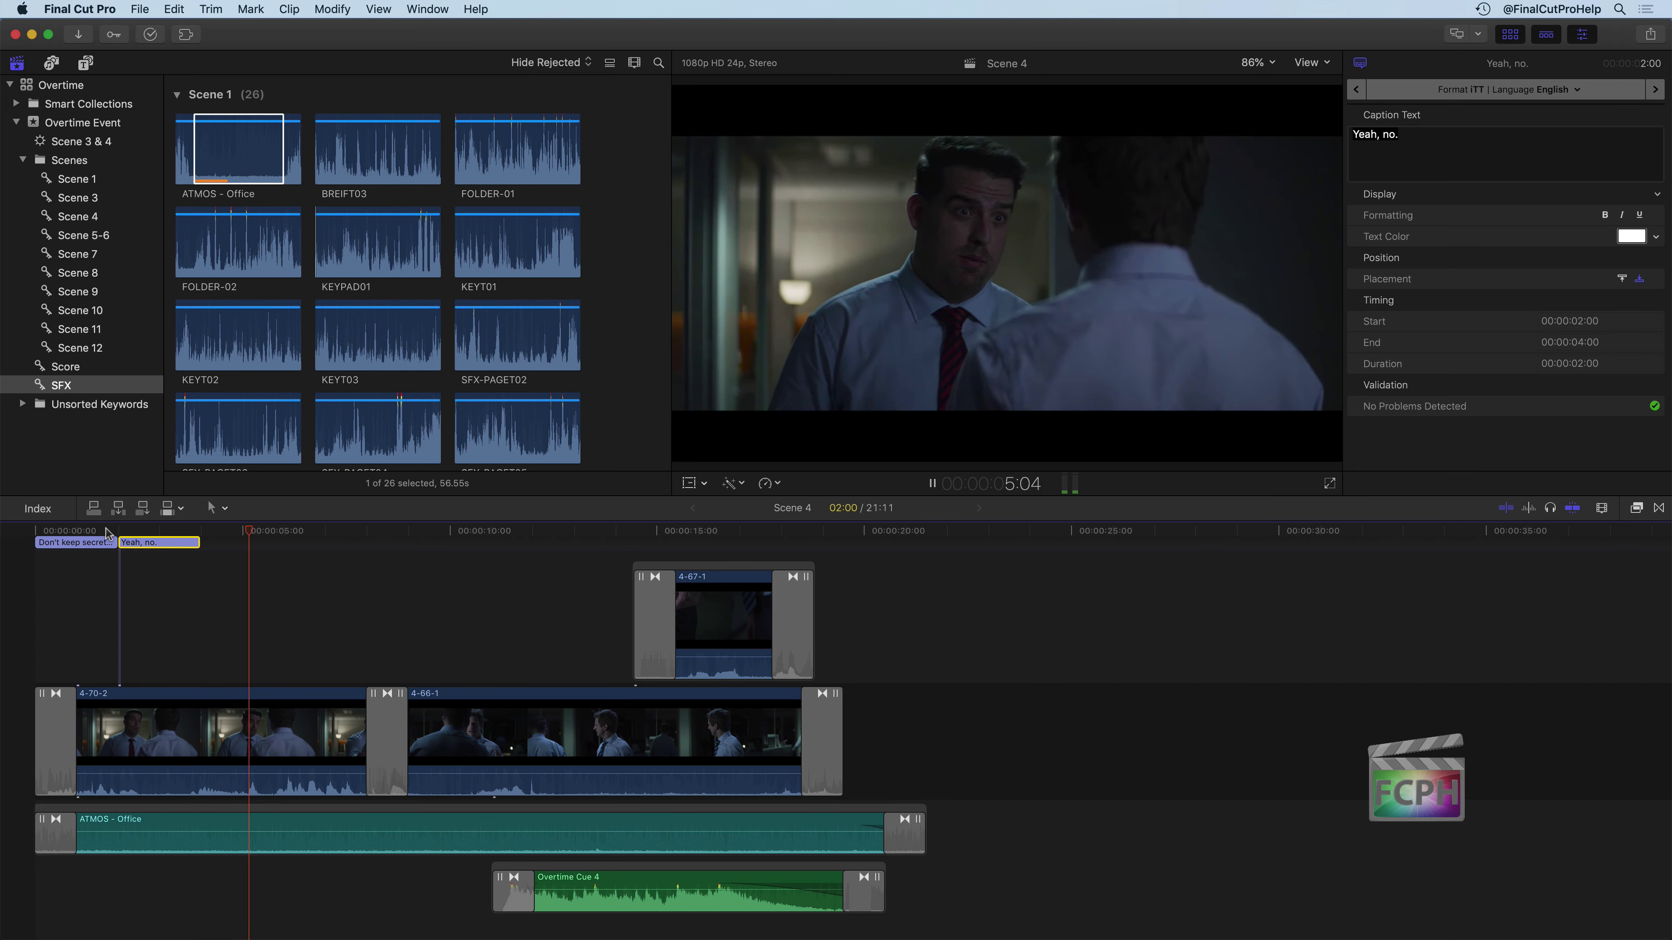
key("space")
left_click_drag(196, 542, 182, 542)
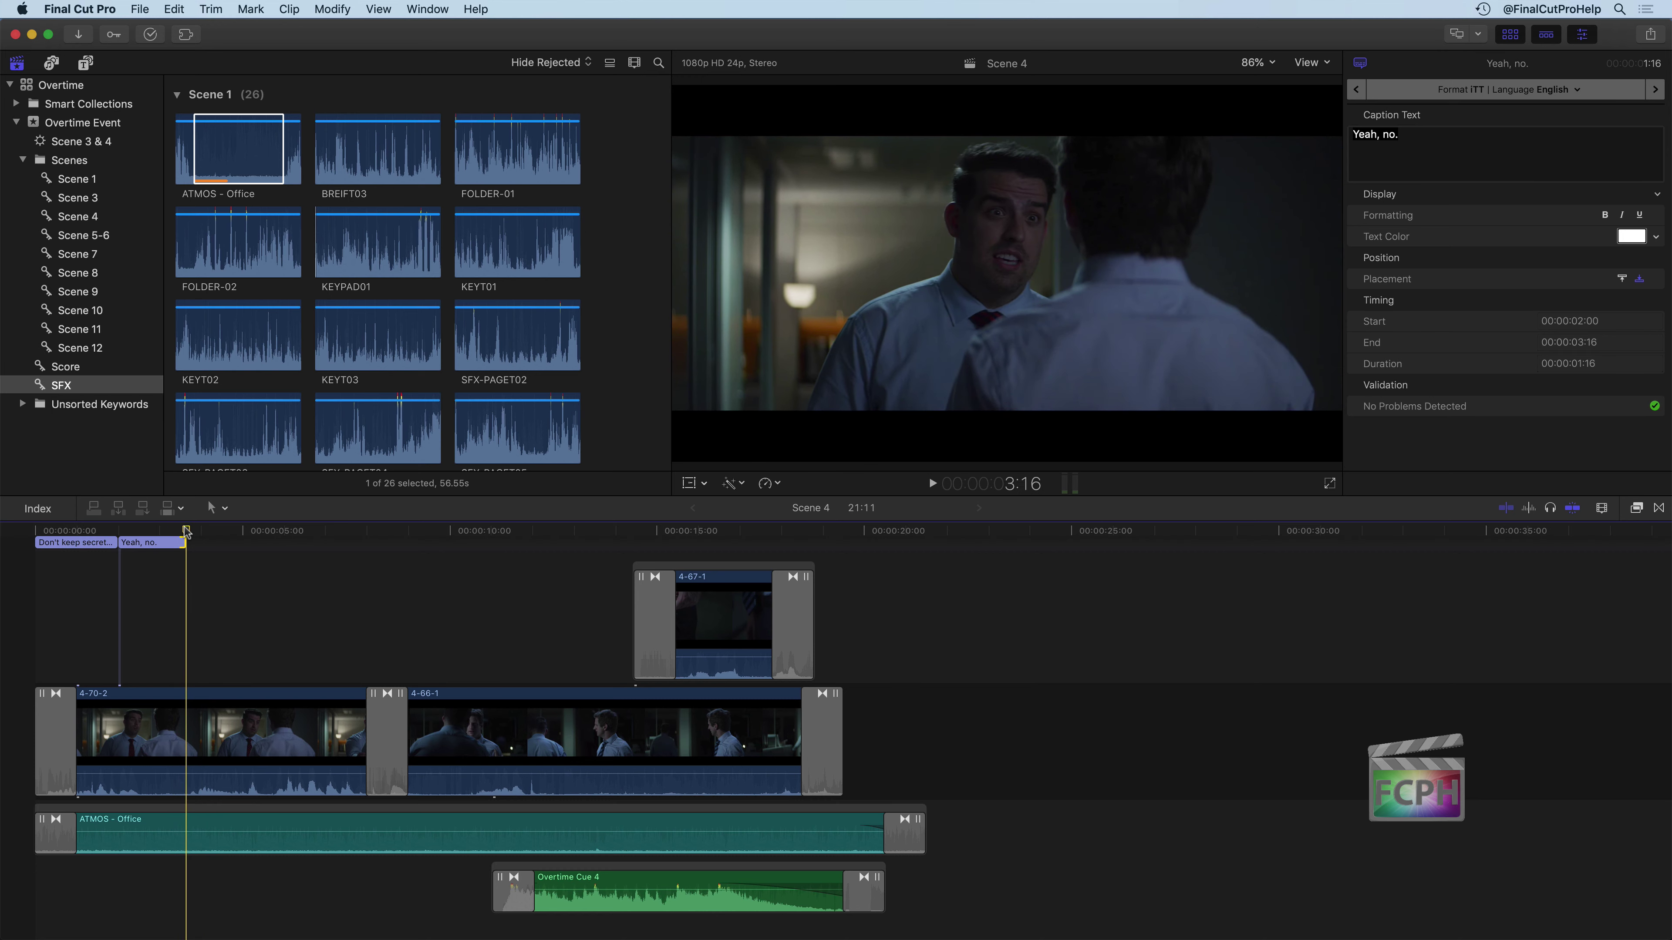
Step: Add a third caption at 3:16, where the second one ends, with the text "It distances you from people."
key("alt+c")
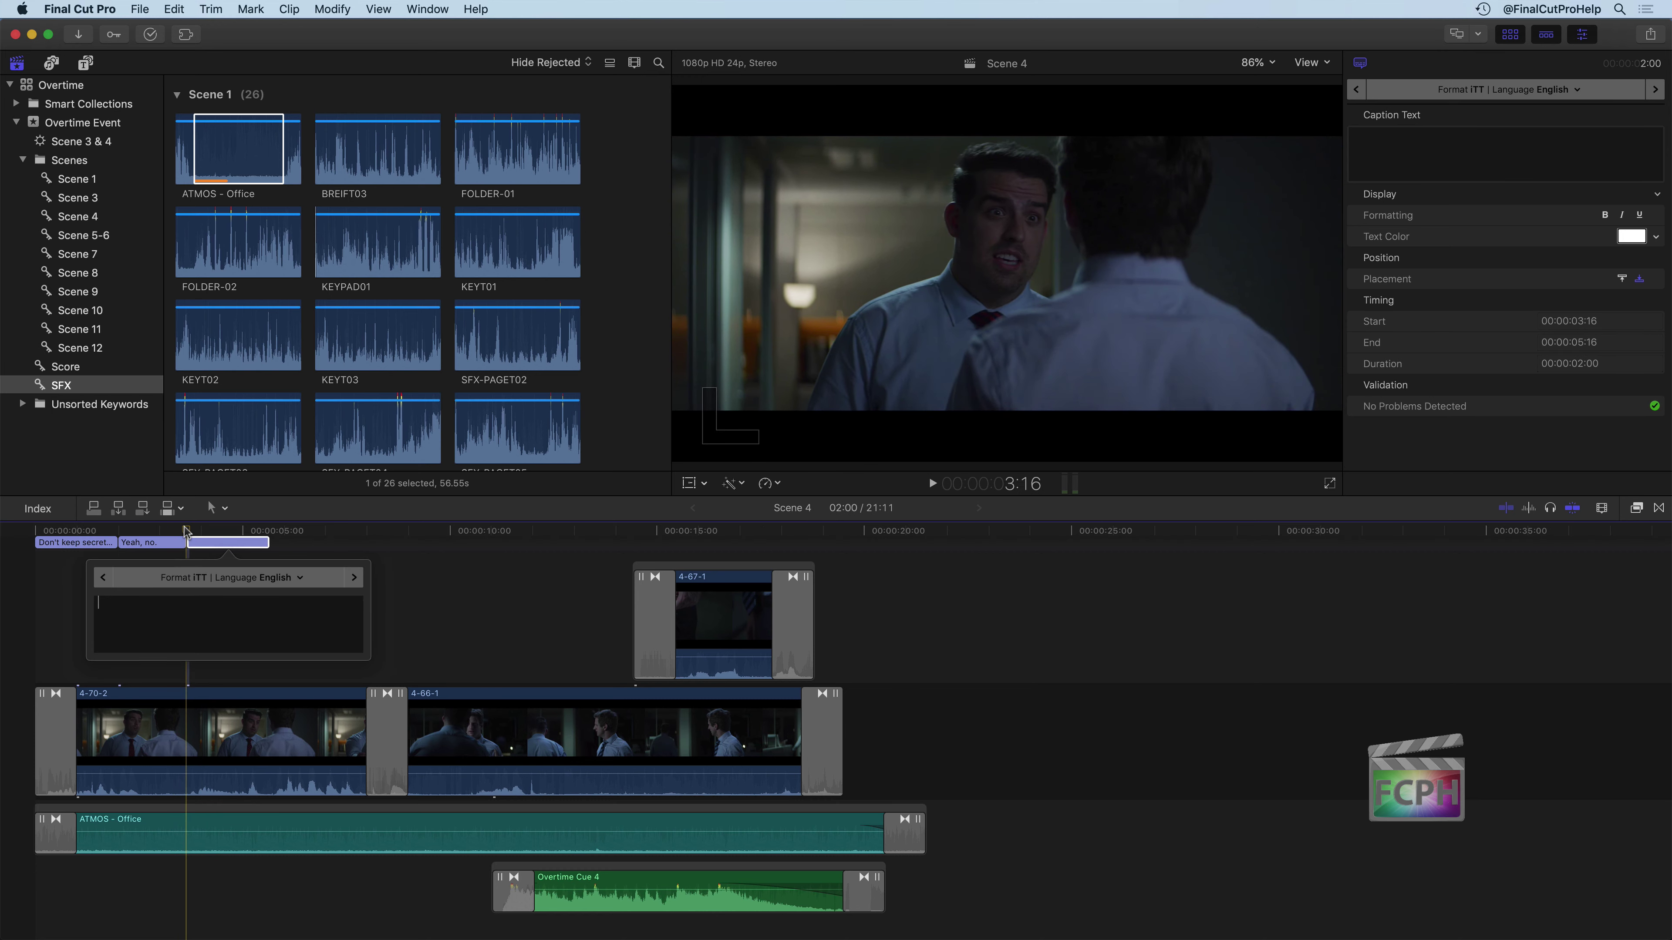
type("It distances y")
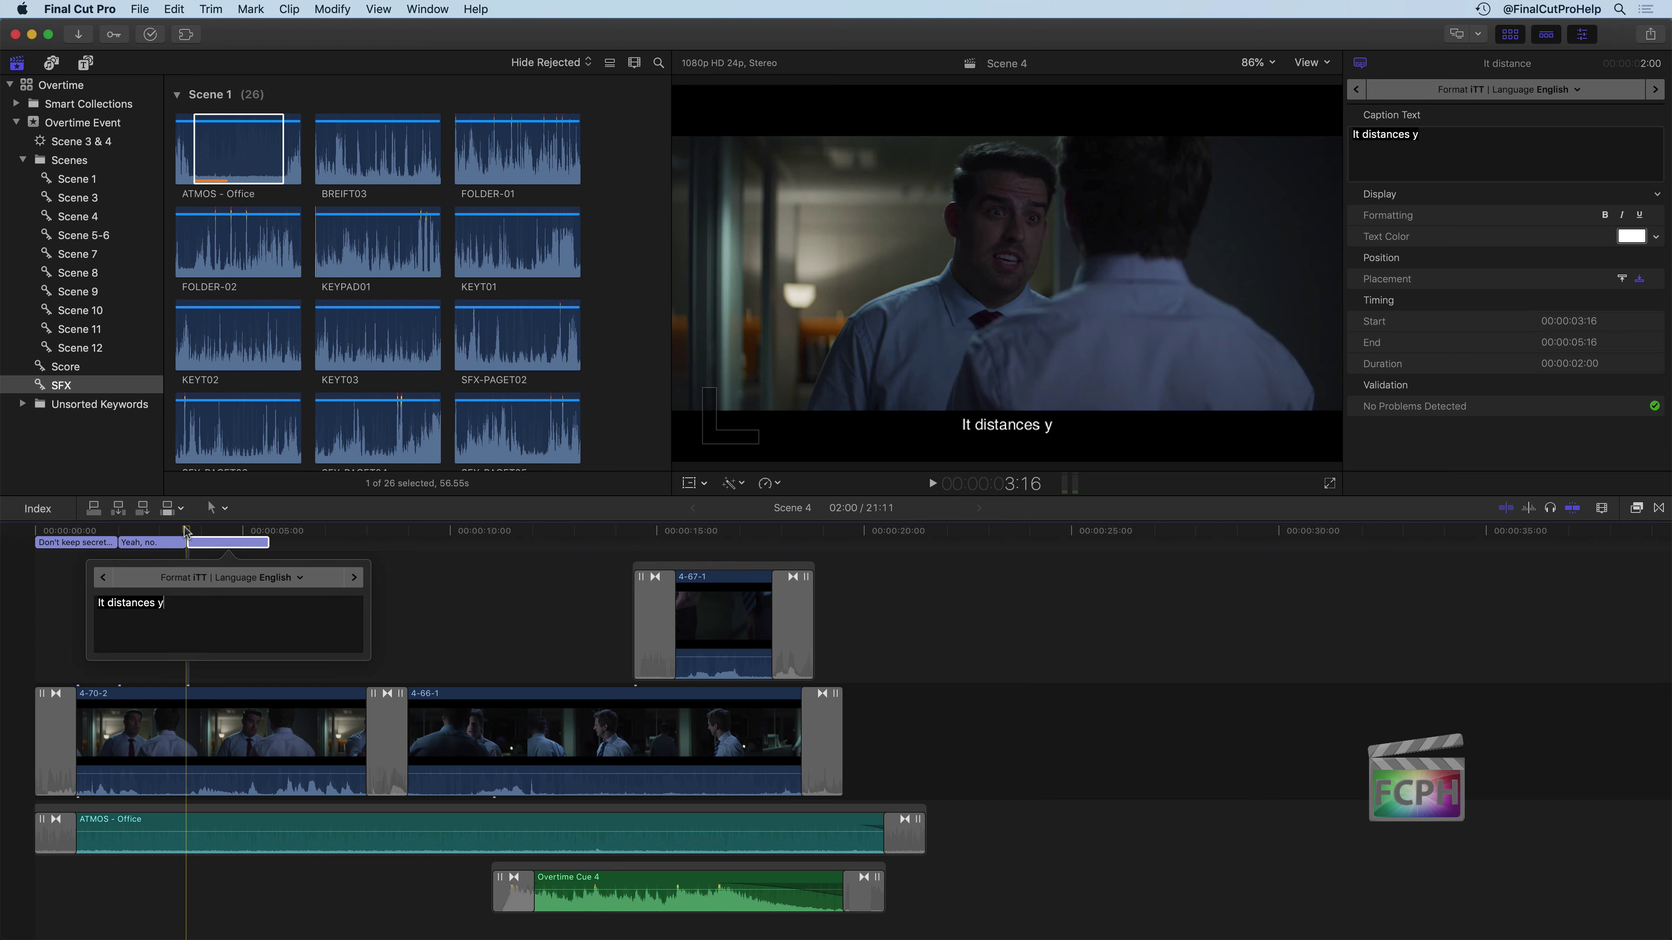
type("ou from people.")
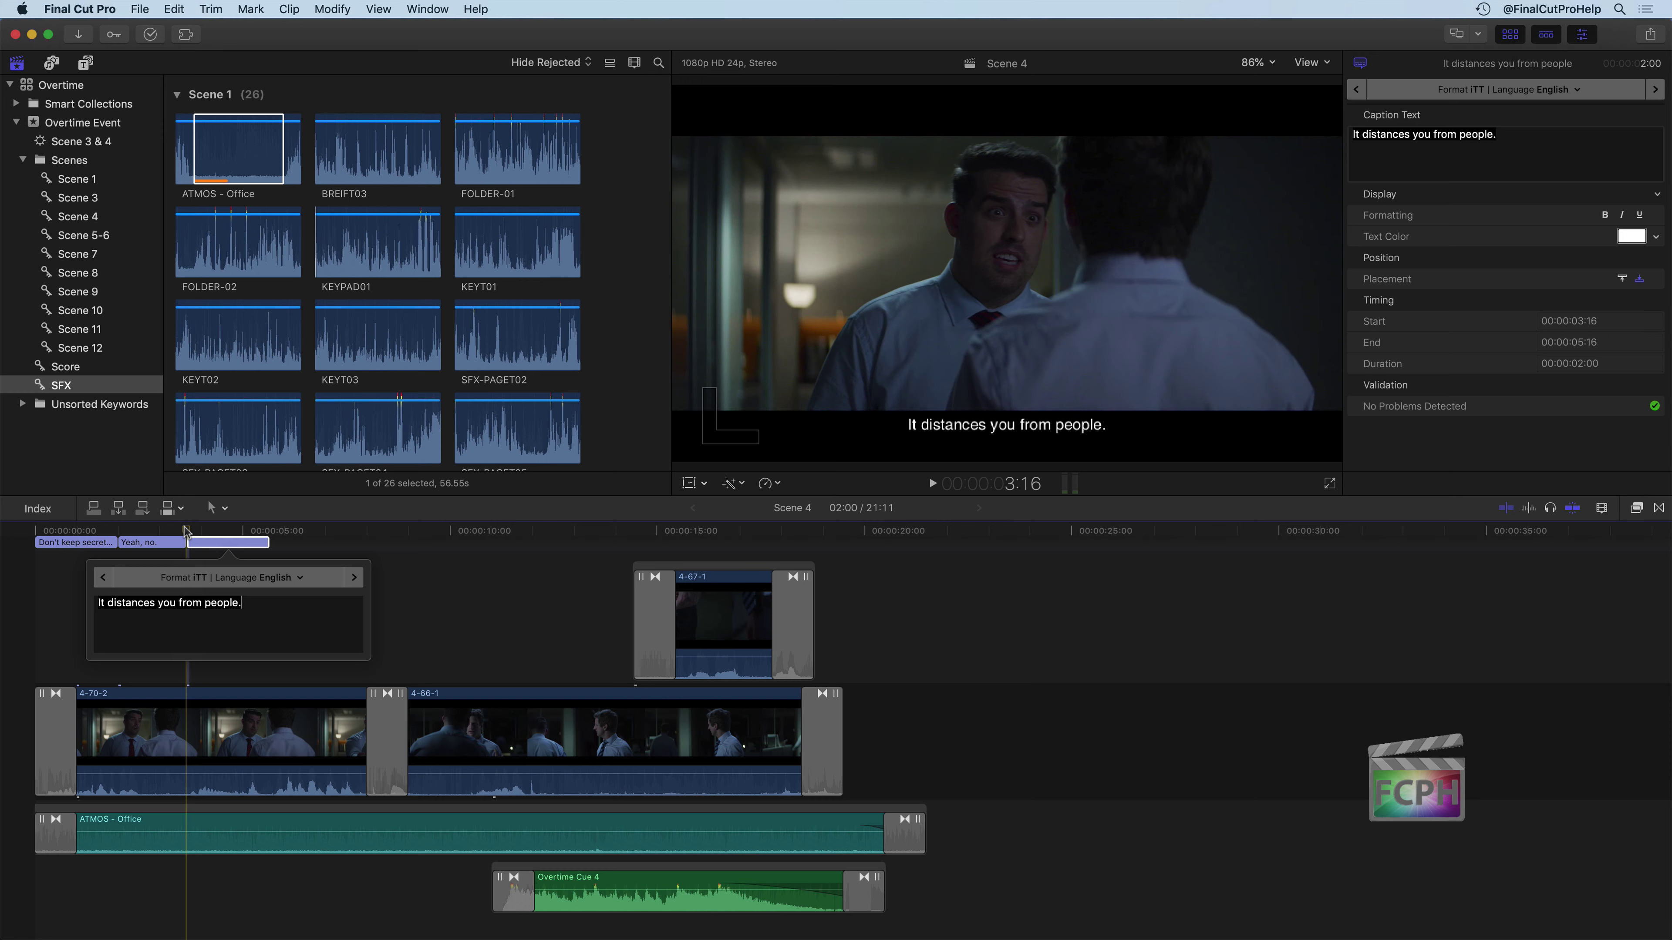
key("Escape")
Step: Play the scene from about 2:00 and extend the "It distances you from people." caption to end at 5:22
left_click(119, 532)
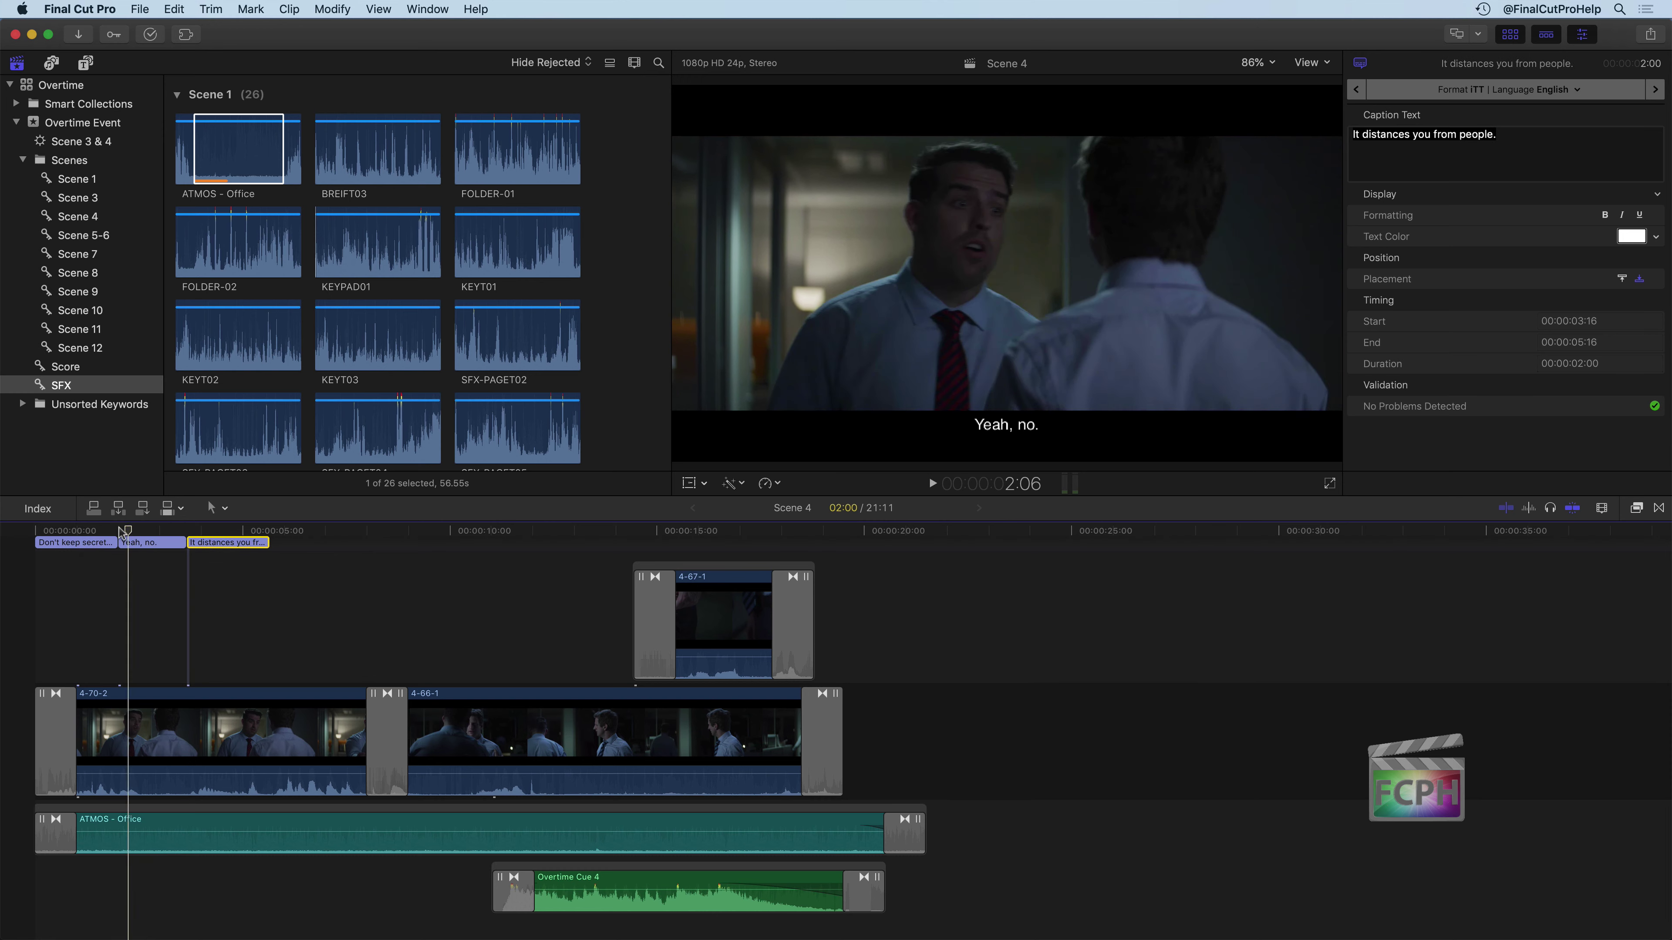
key("space")
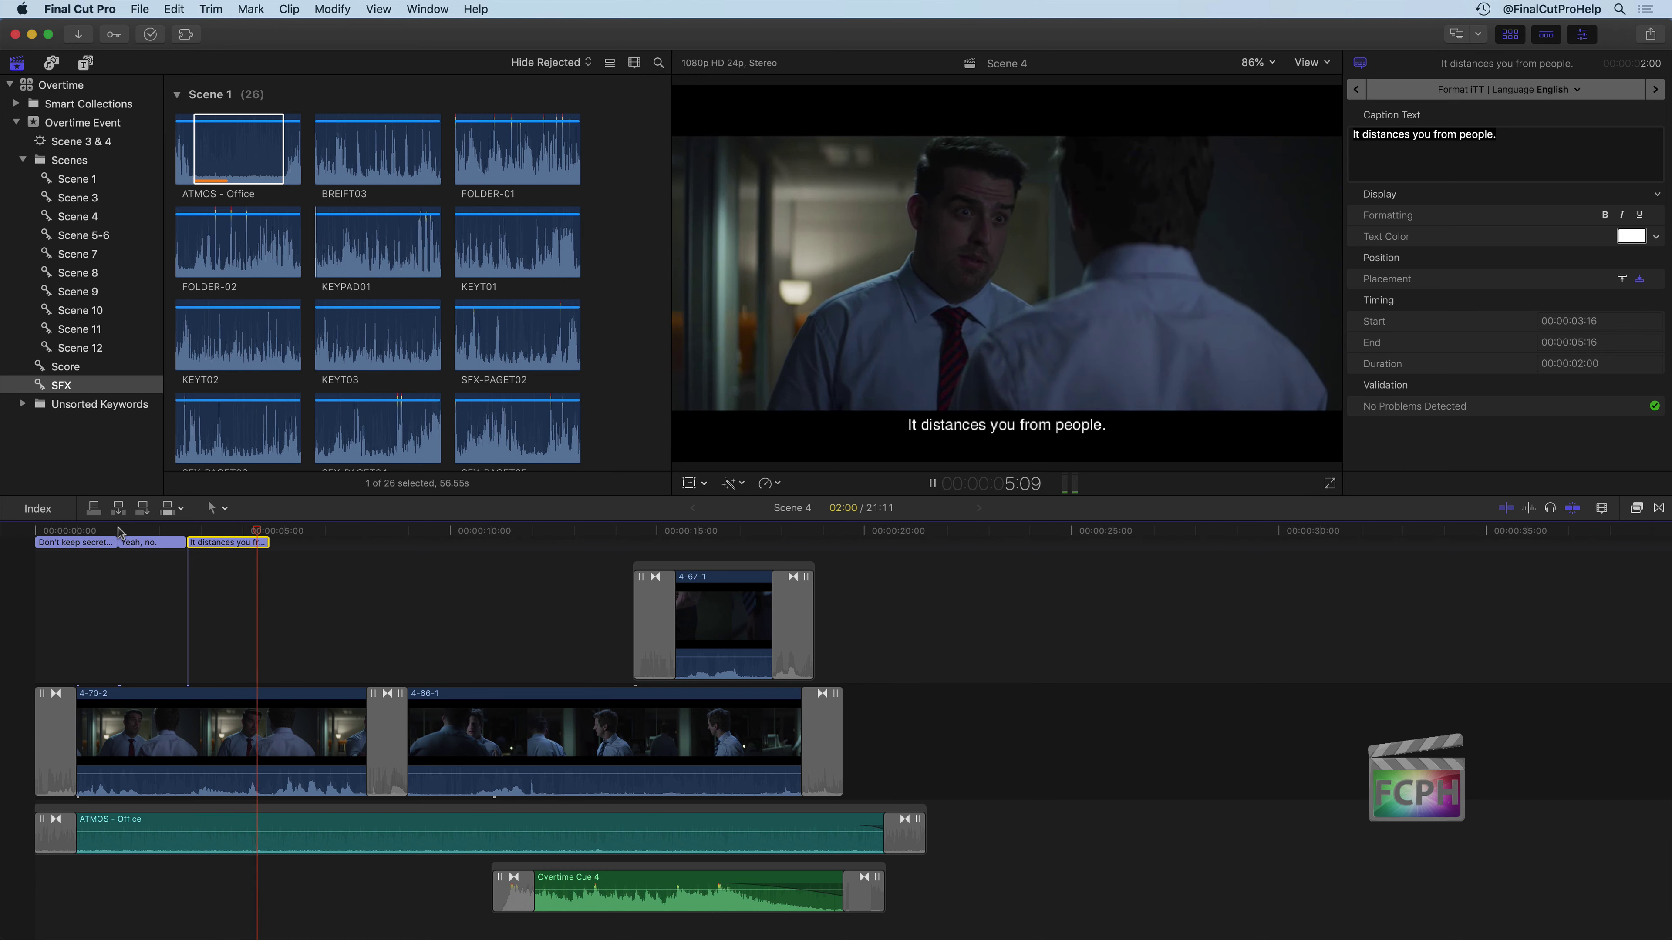
key("space")
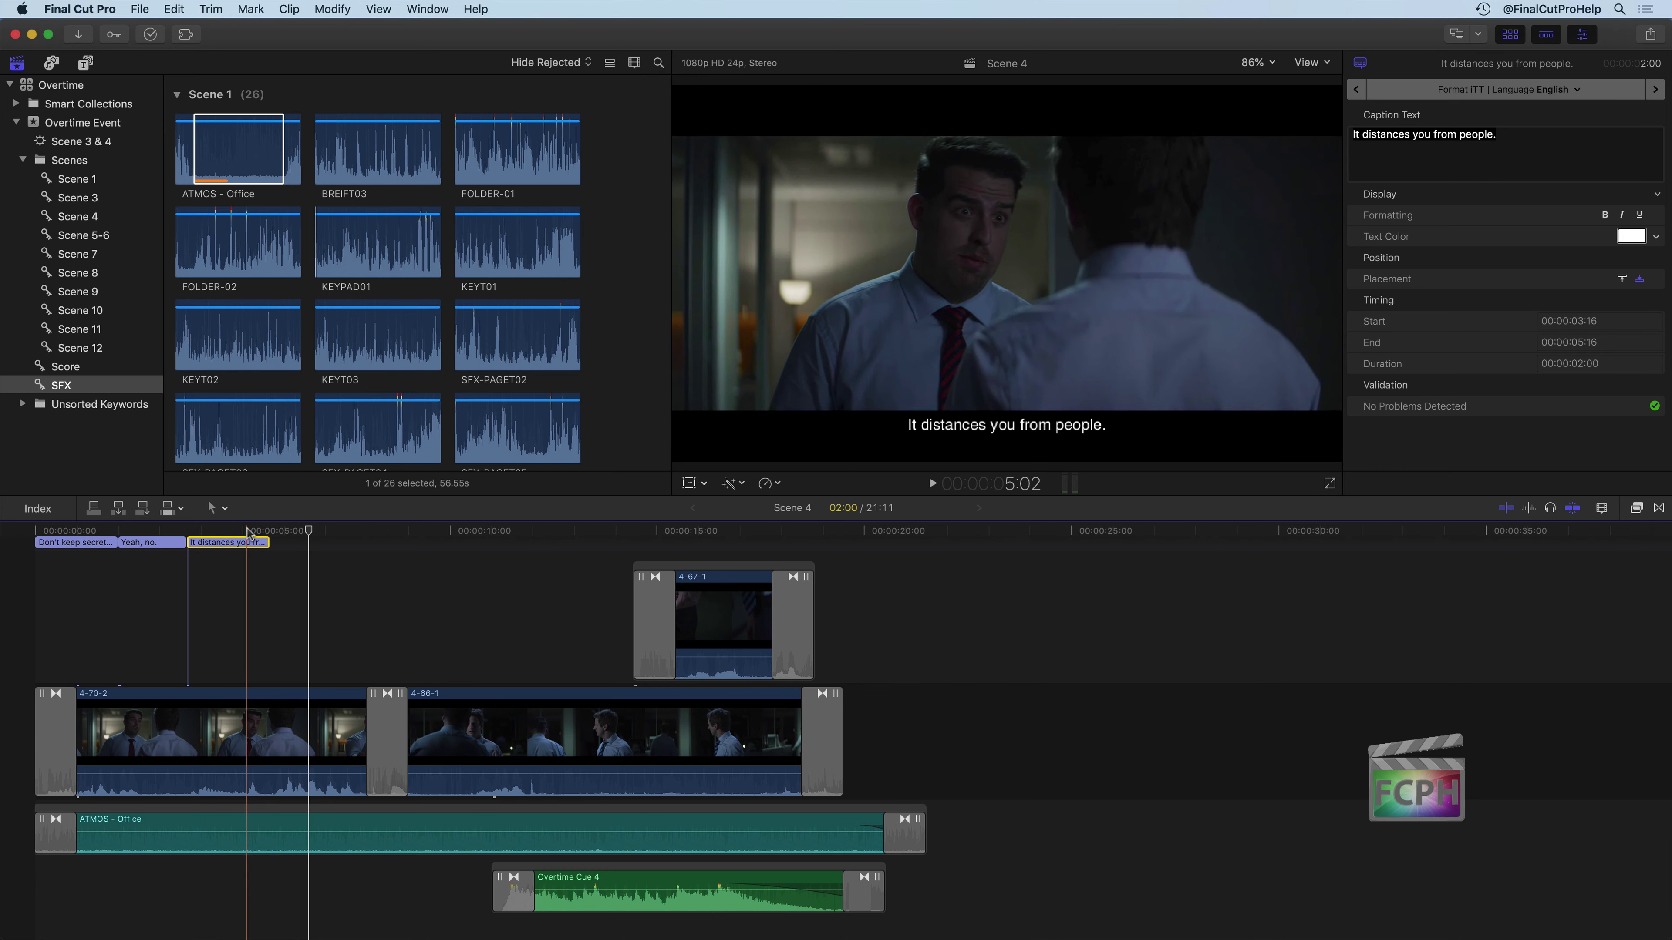
left_click_drag(248, 532, 280, 543)
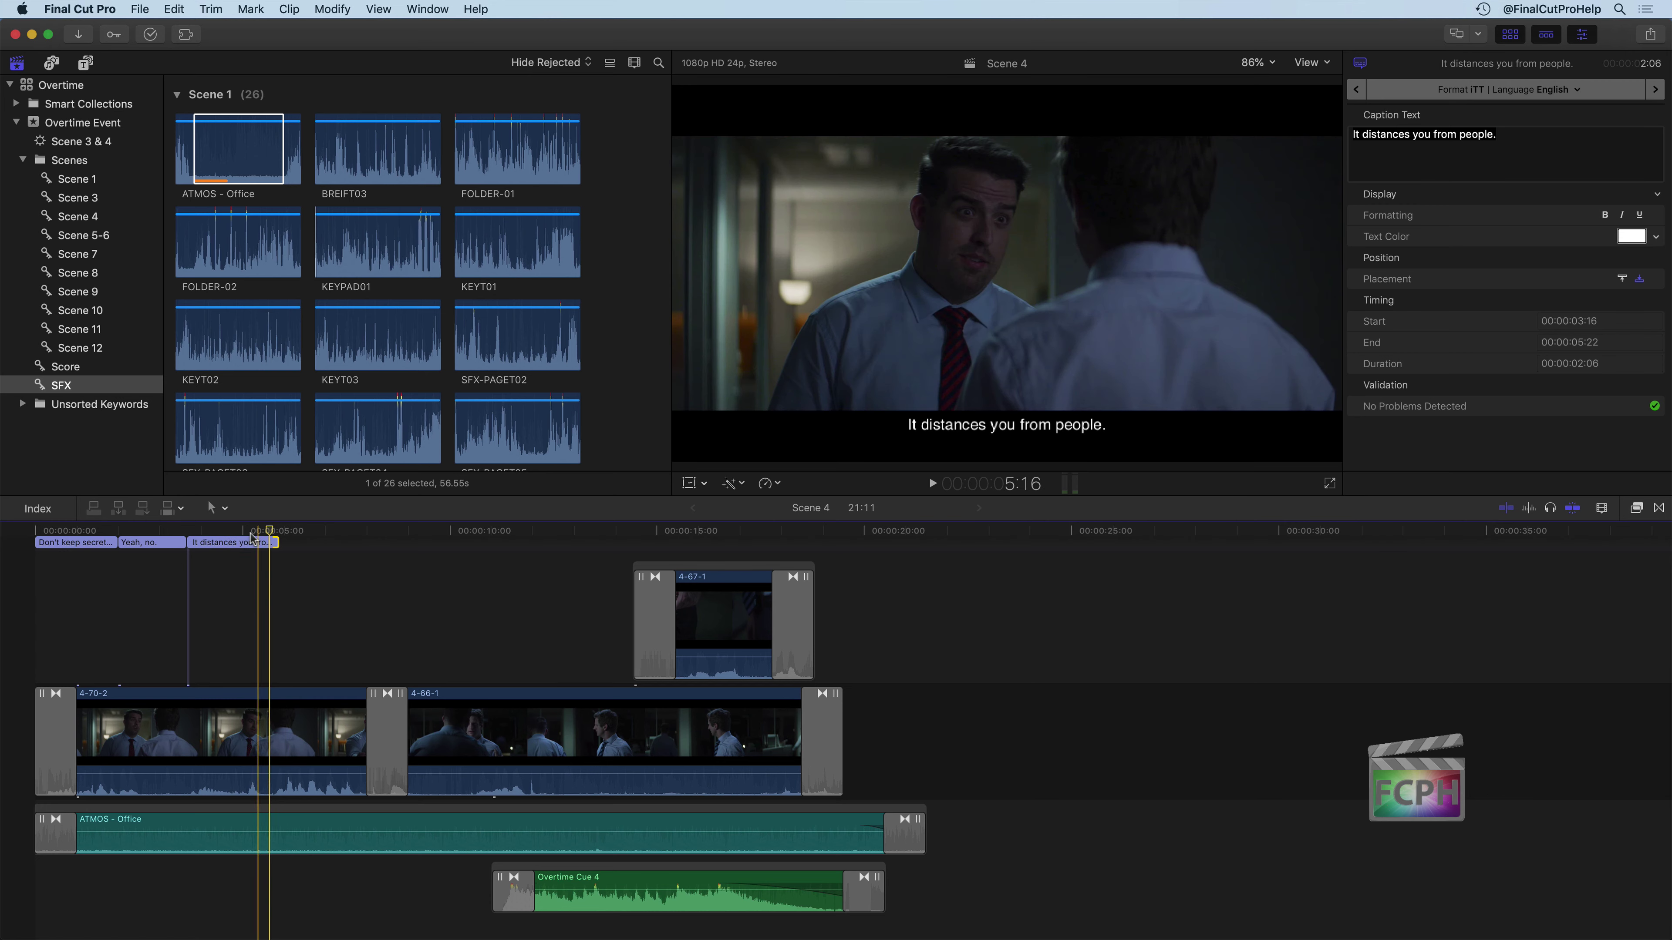
Step: Add "Yup." as the third caption's second line and play the scene from 3:16 to check it
double_click(257, 542)
left_click(258, 630)
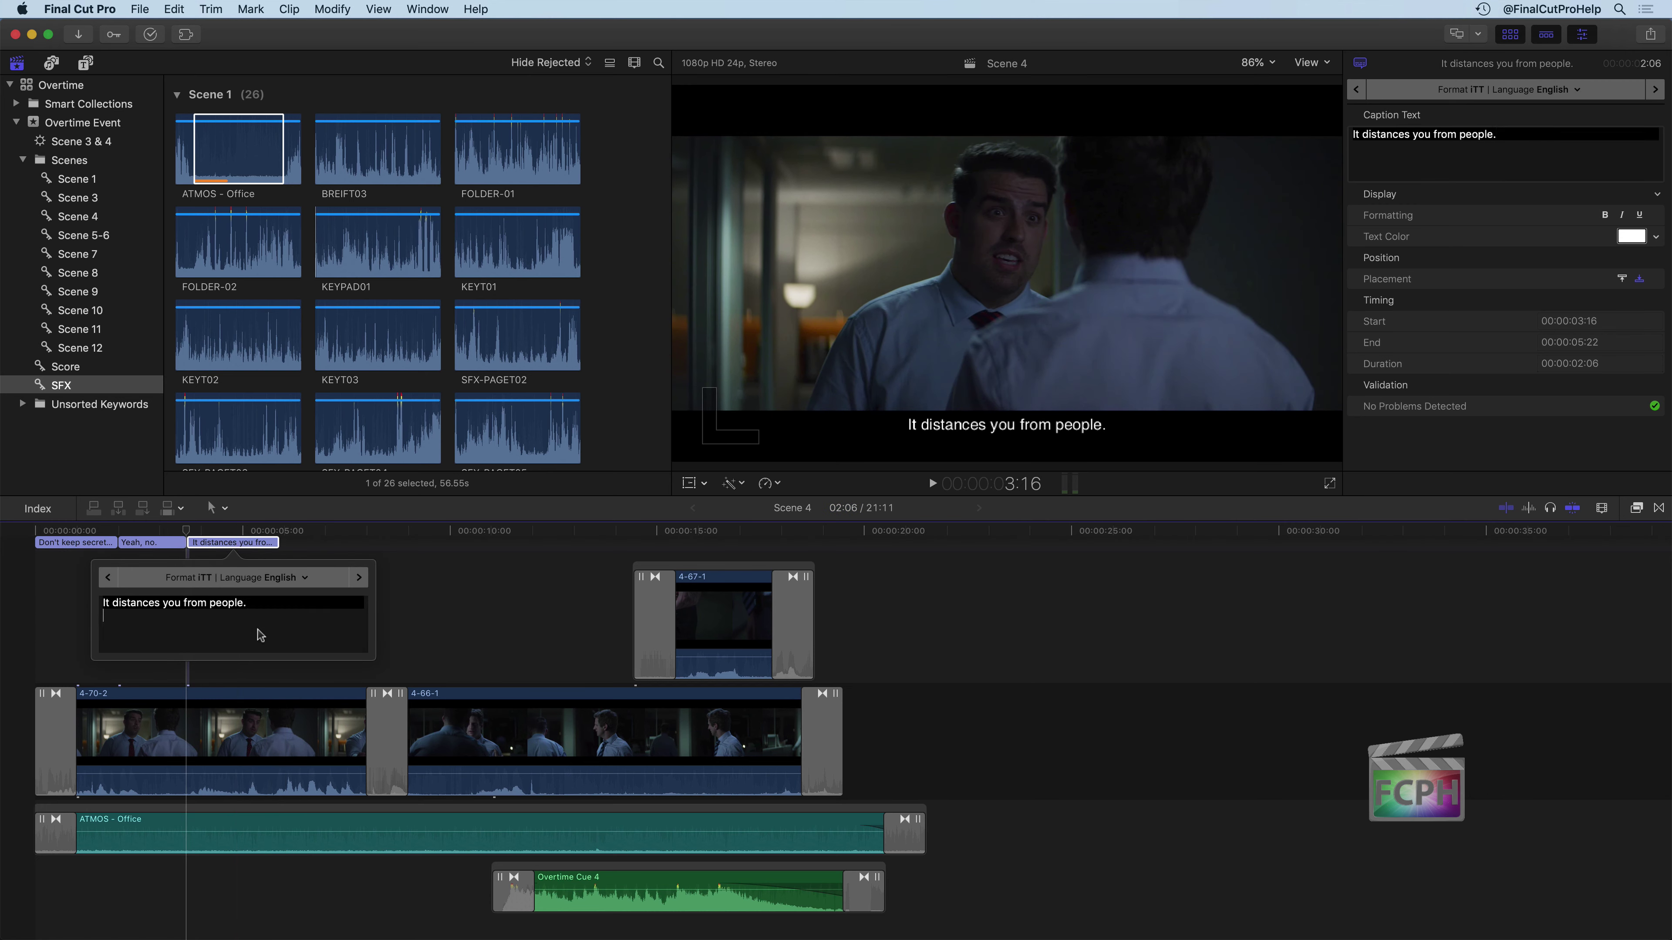
key("Return")
type("Yu")
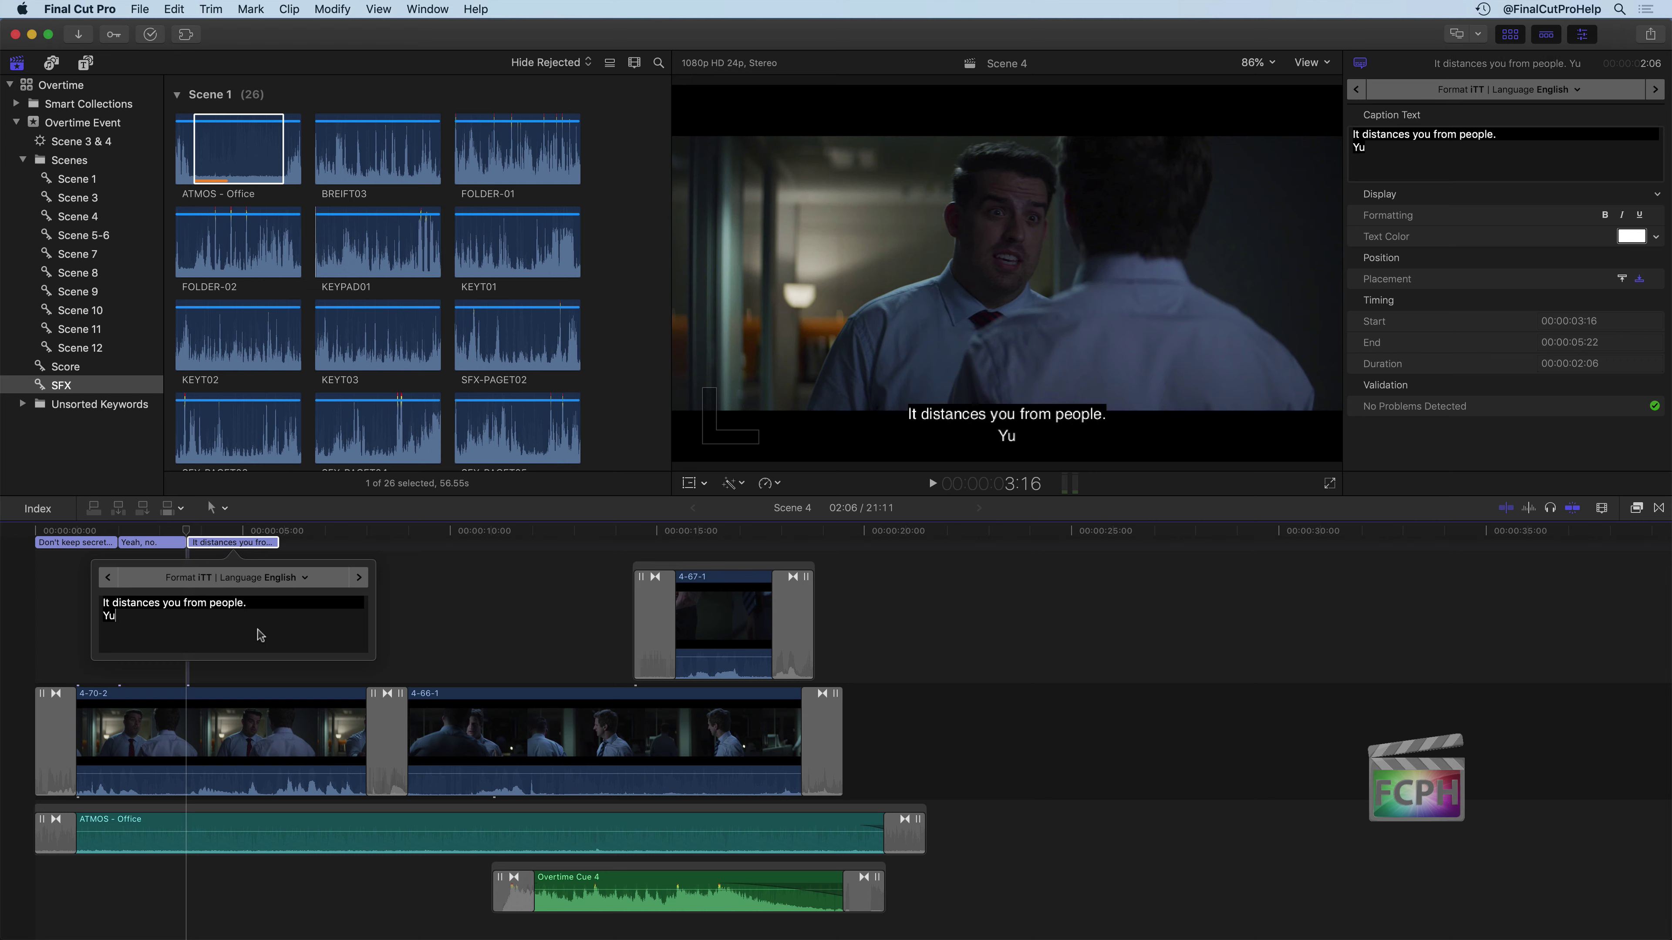
type("p.")
left_click(184, 532)
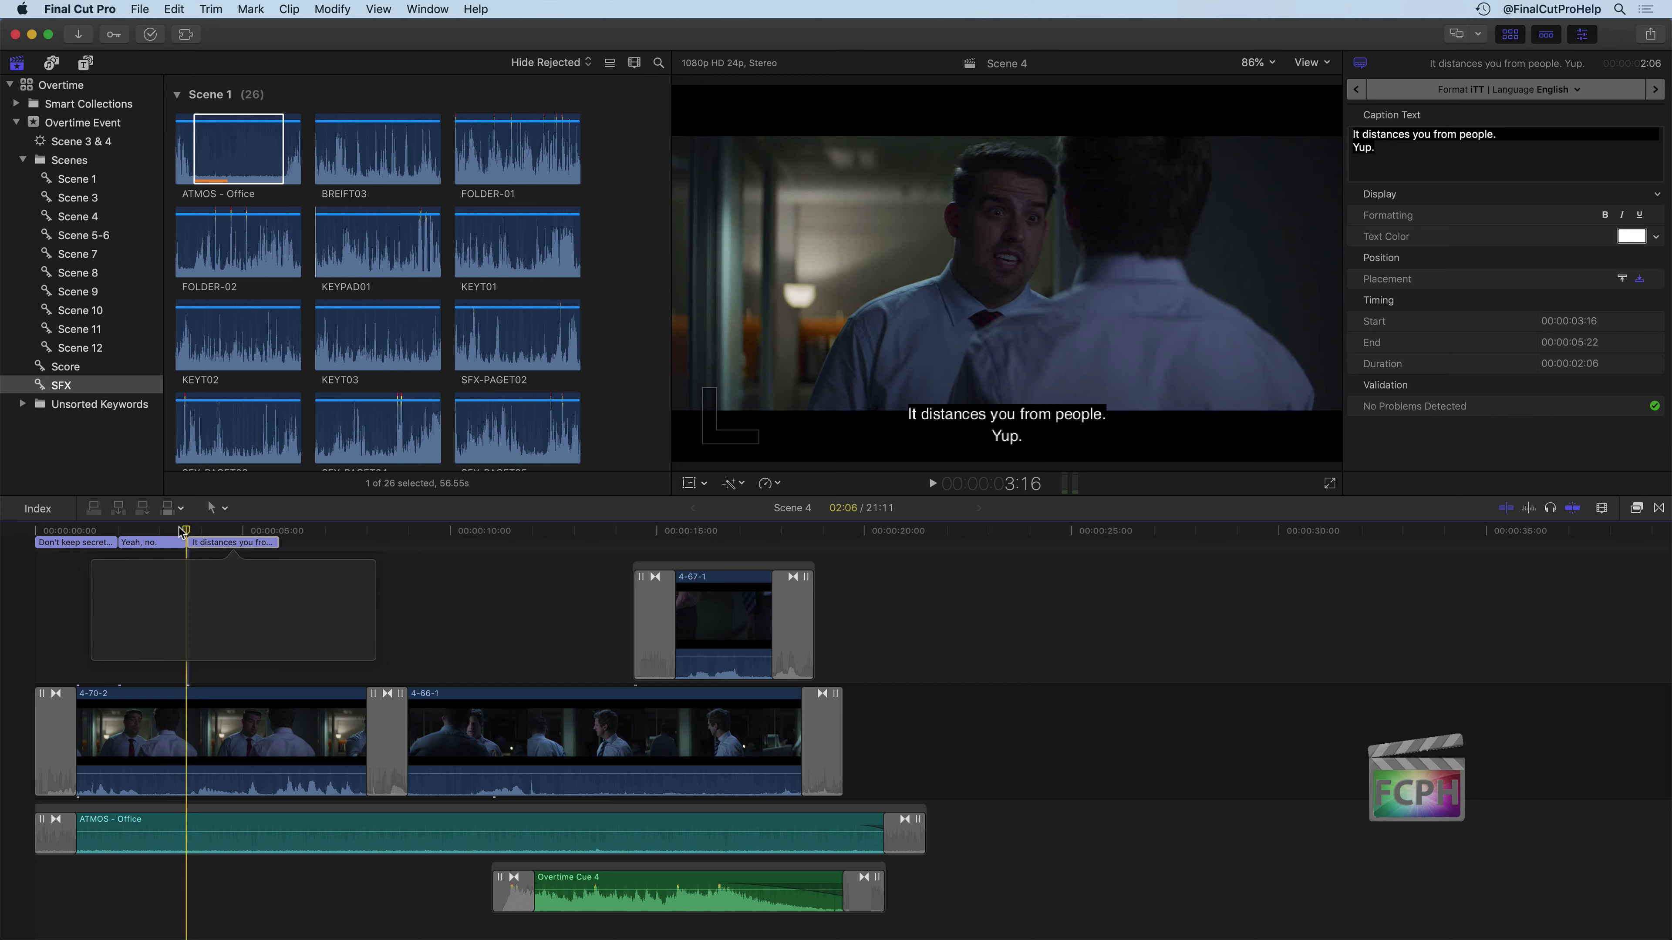
key("space")
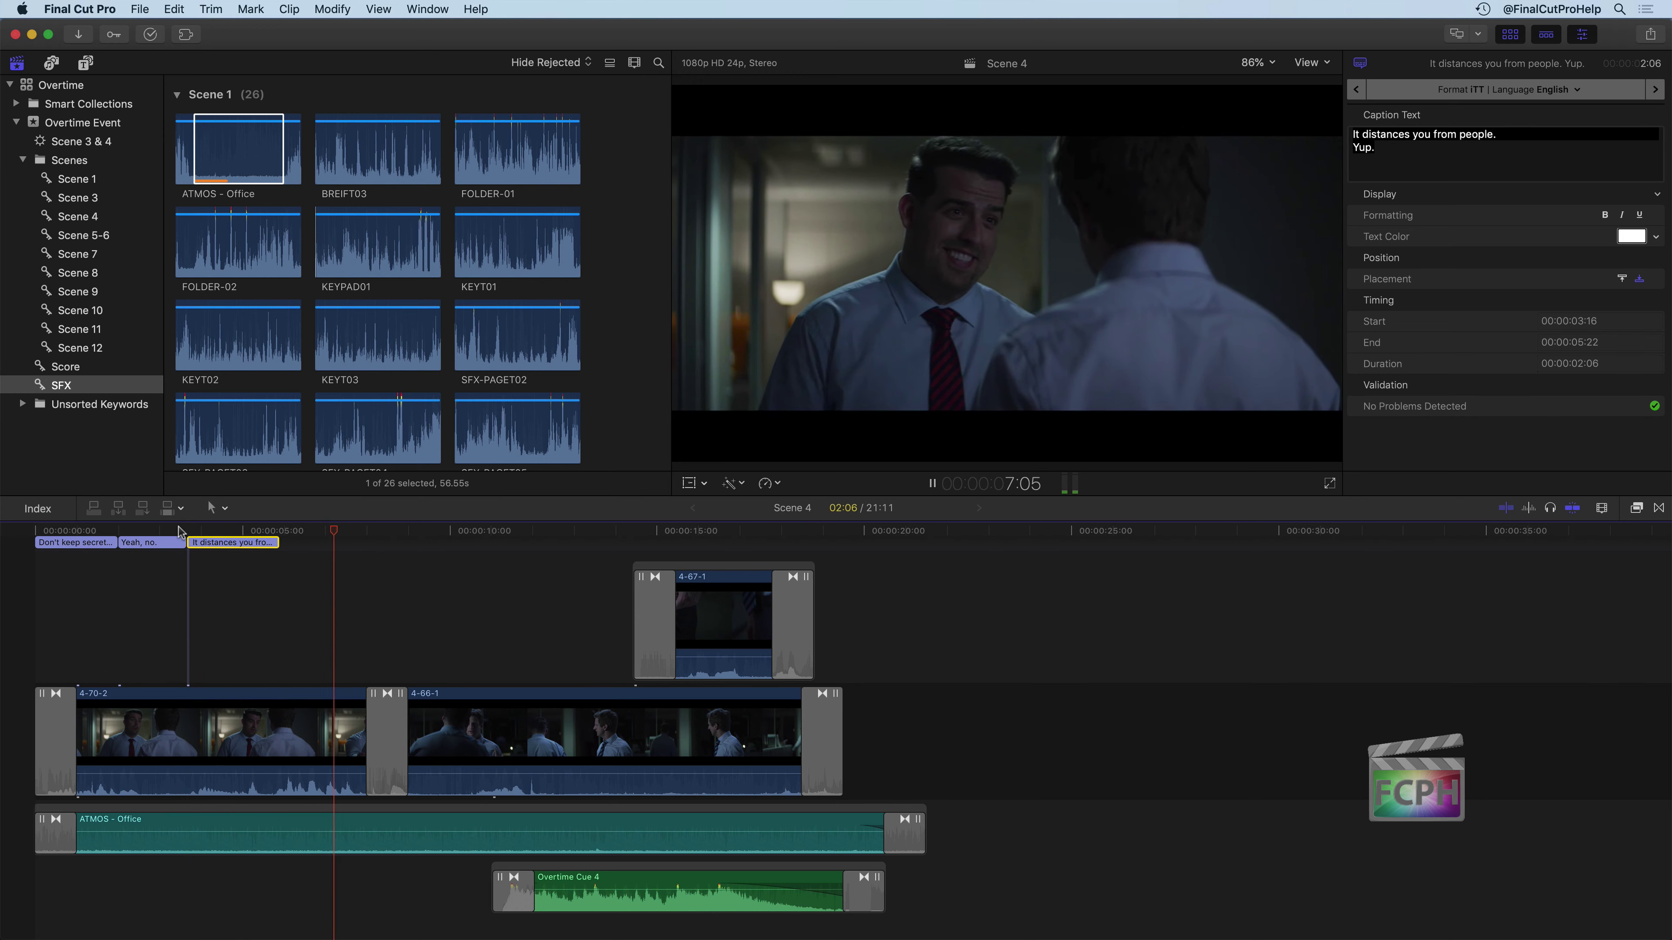
Step: Add a fourth caption at 5:22 with "And you can't keep them forever." and "No." on two lines
left_click_drag(180, 531, 285, 532)
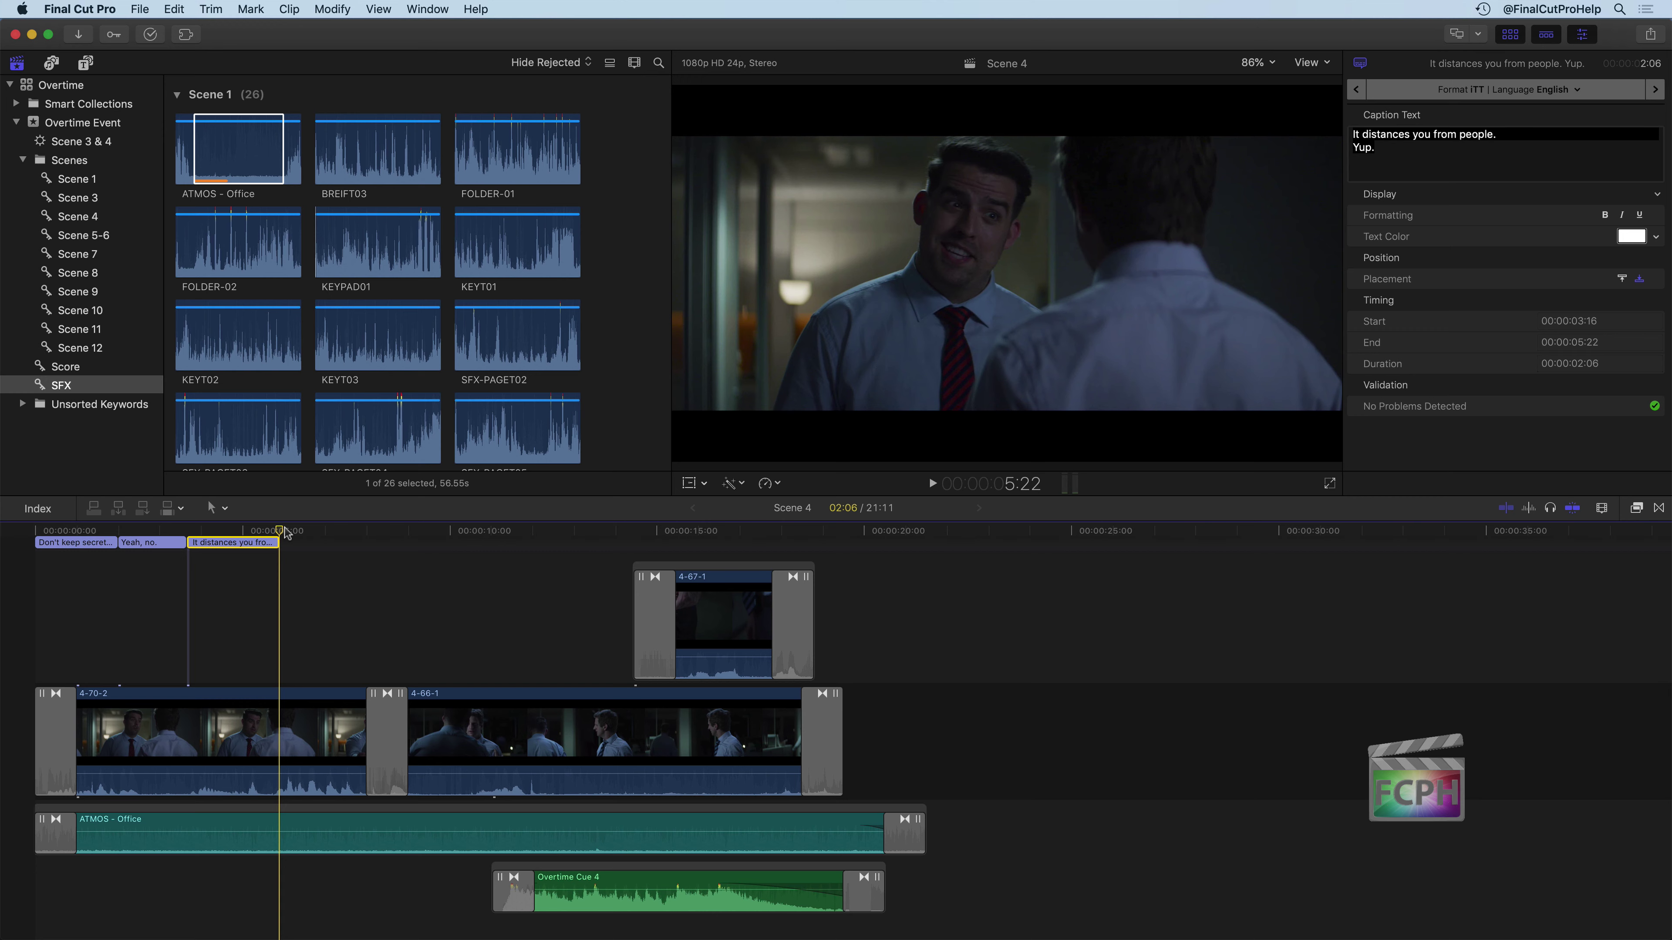
key("alt+c")
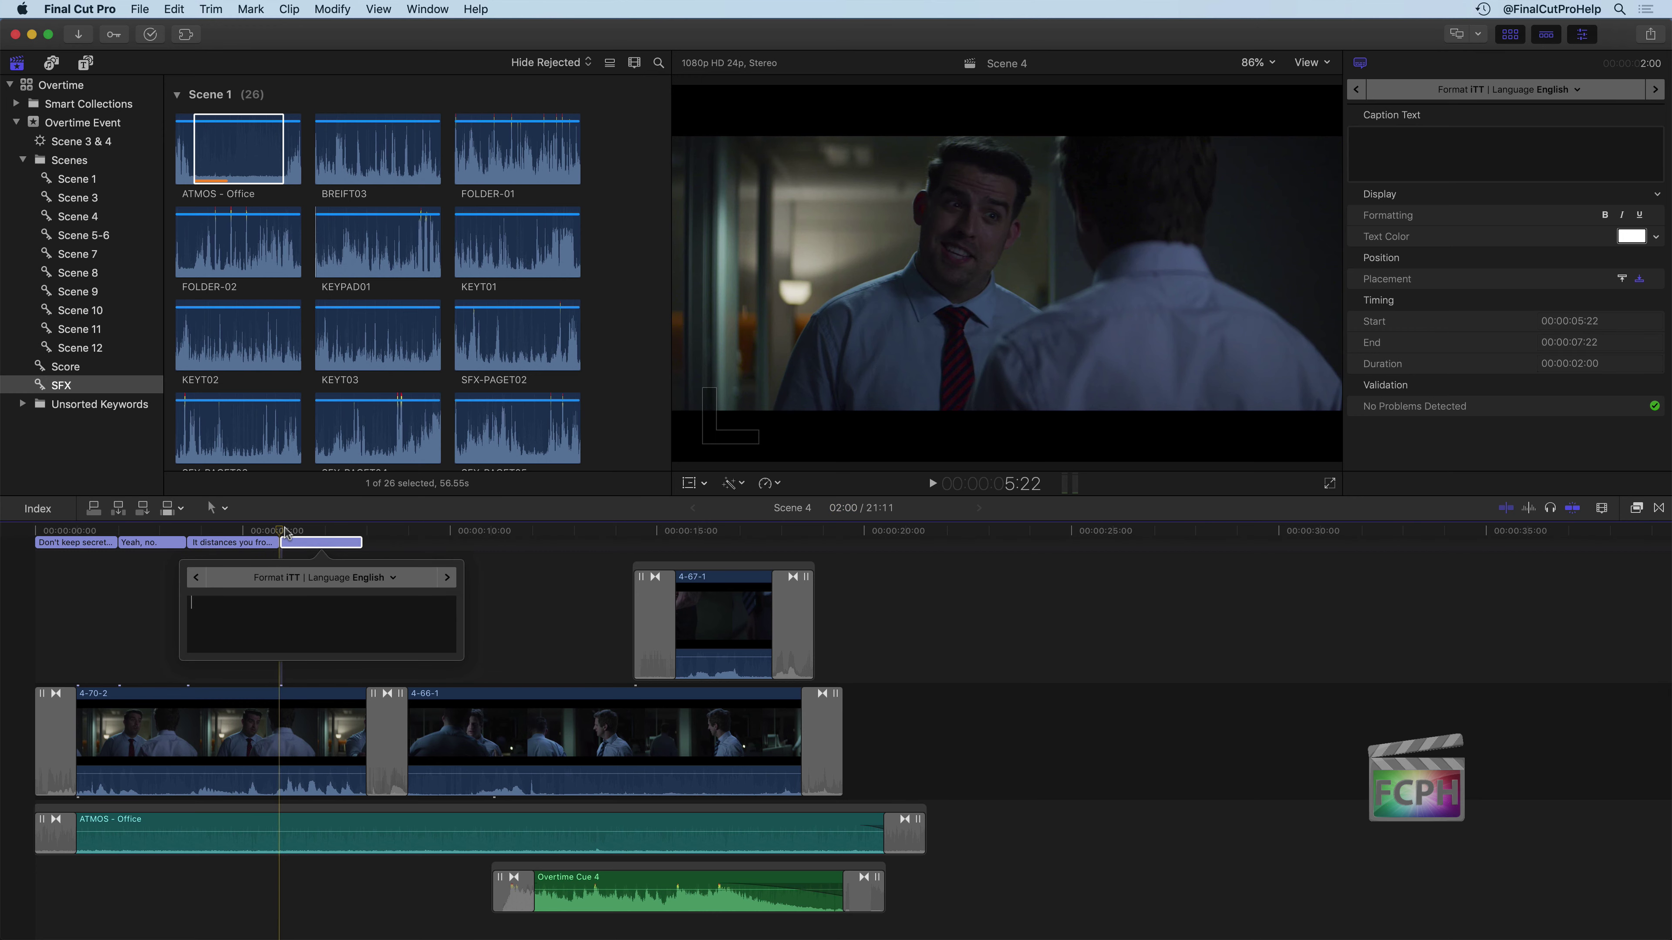
type("And you can't kee")
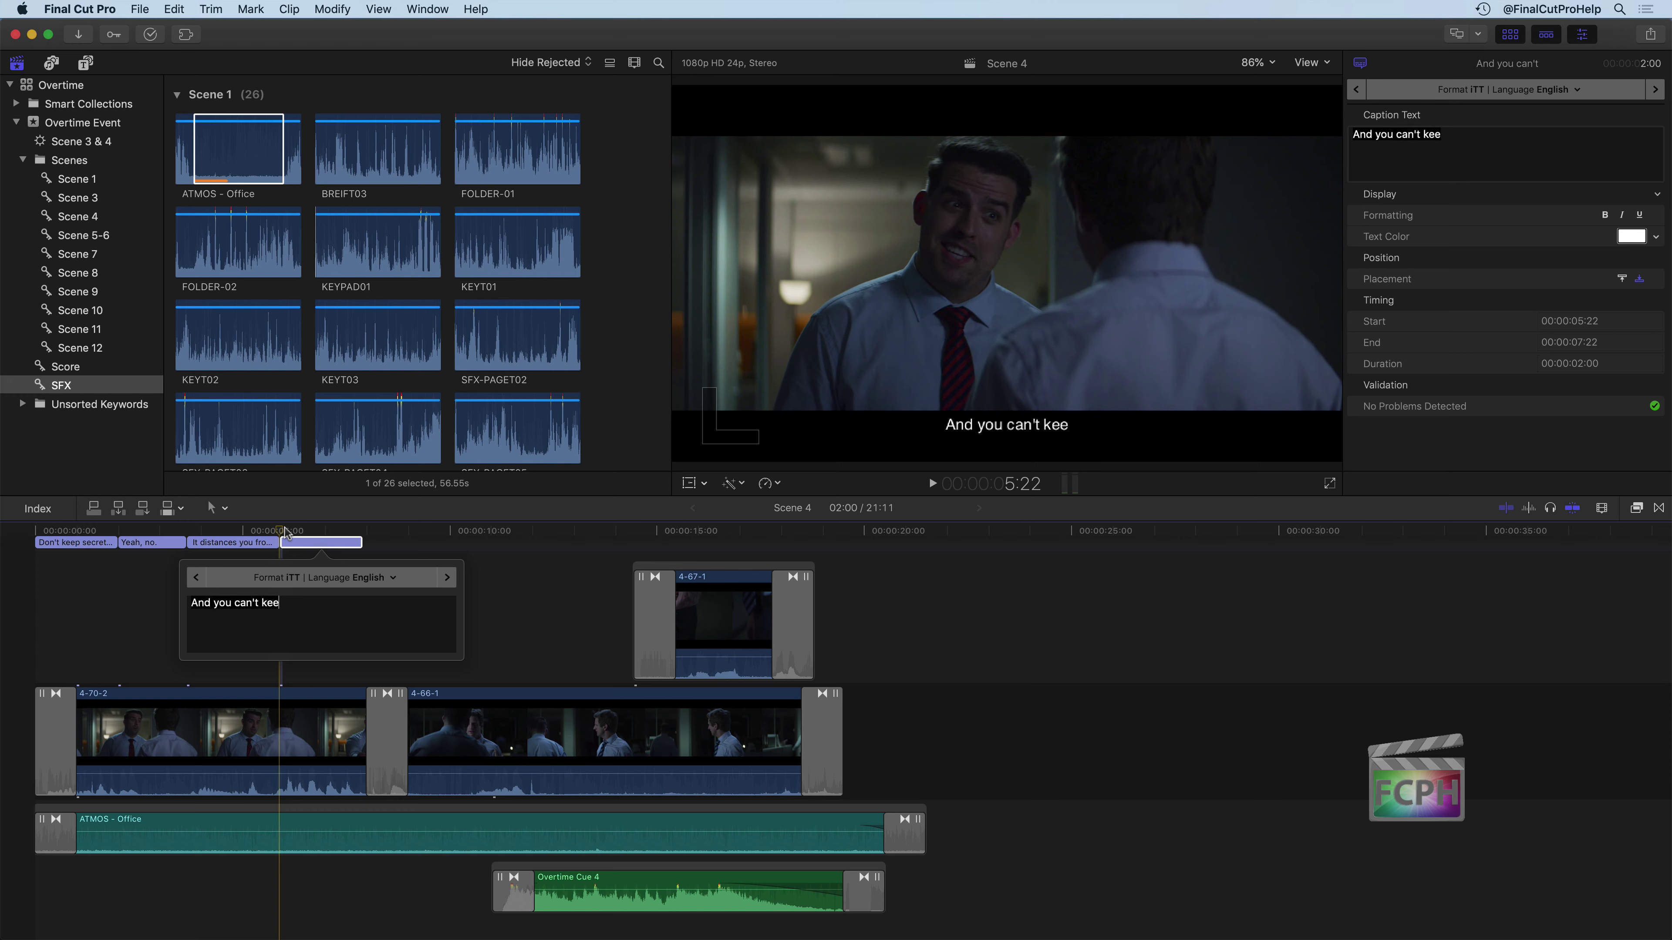
type("p them")
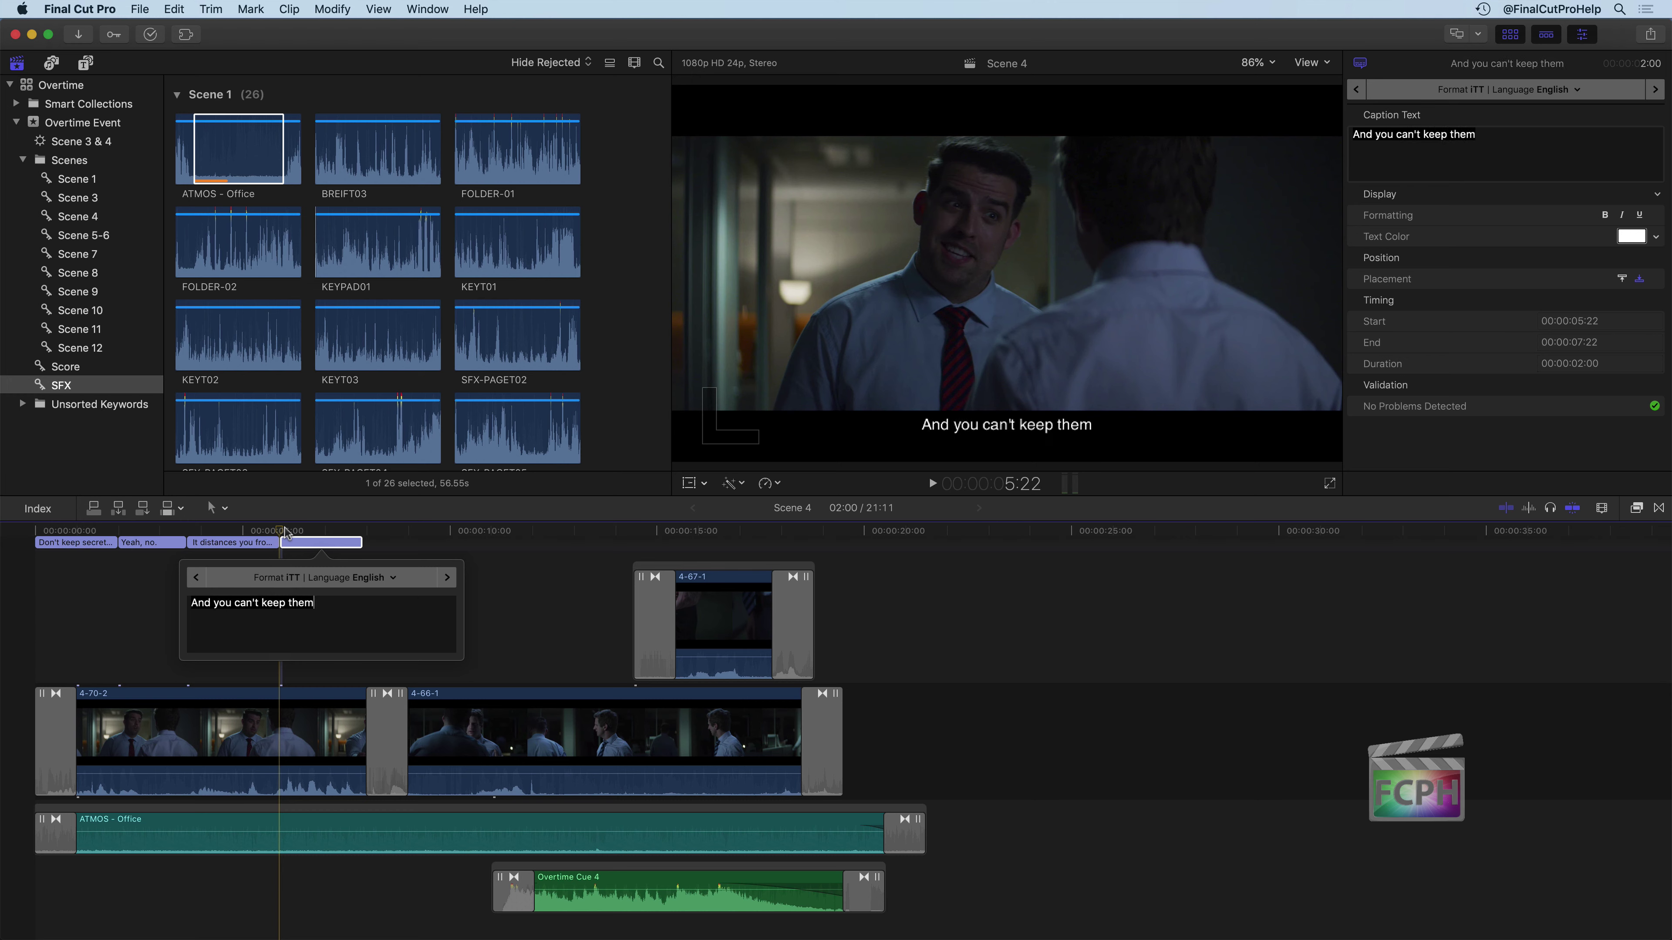
type(" forever.")
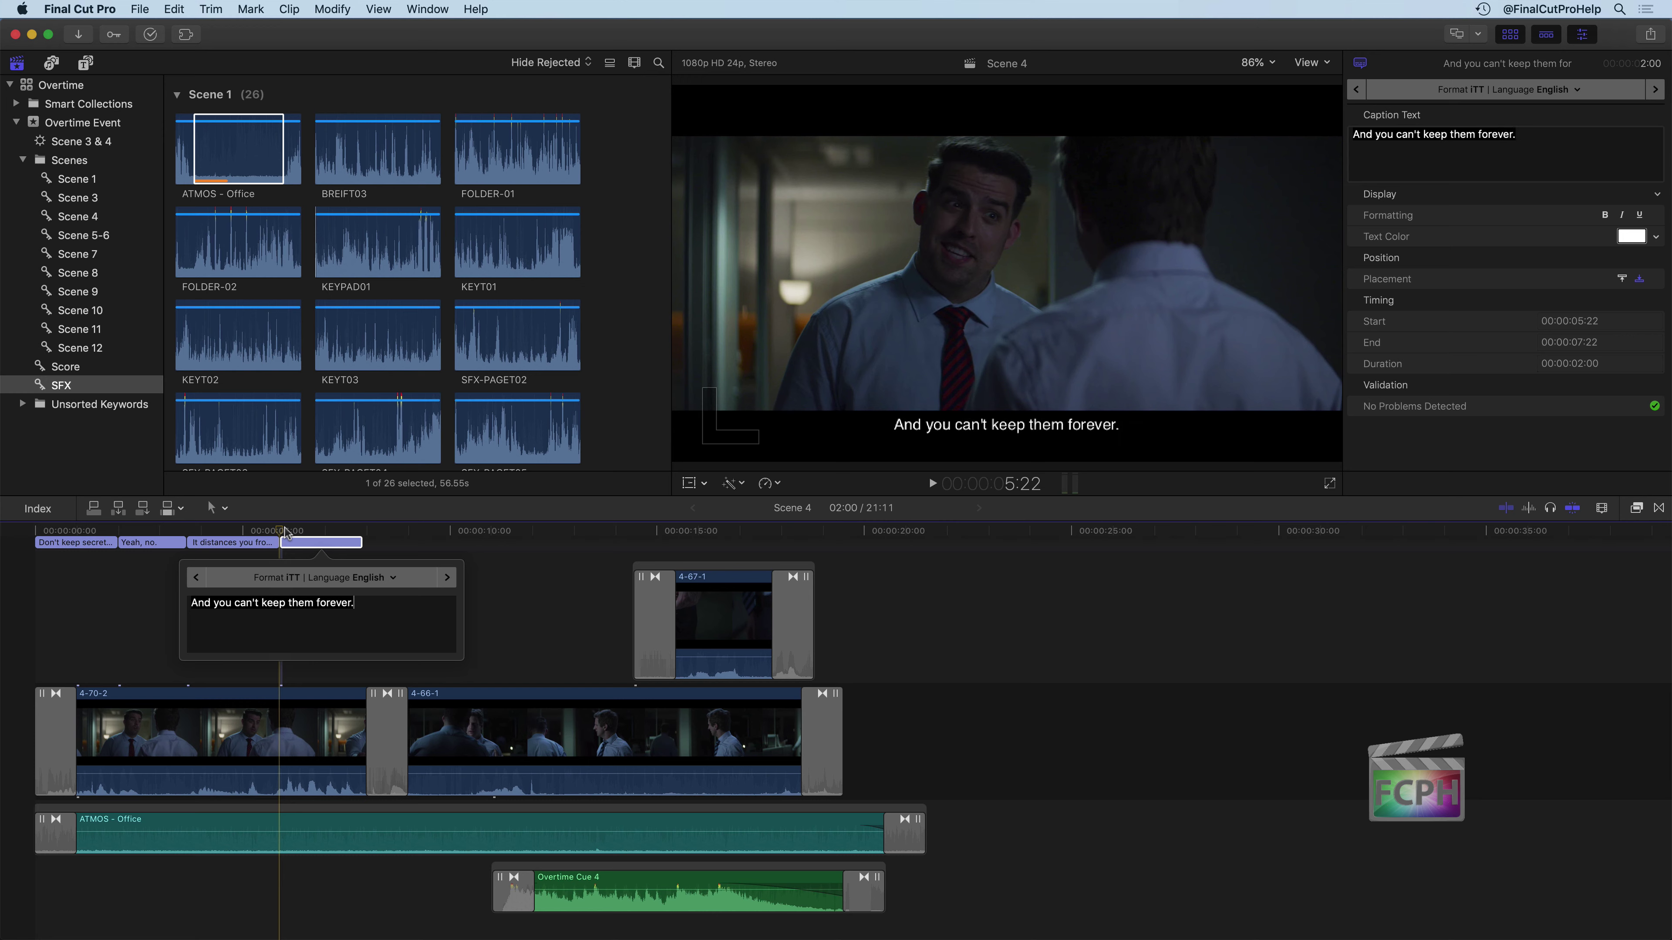
key("Return")
type("No.")
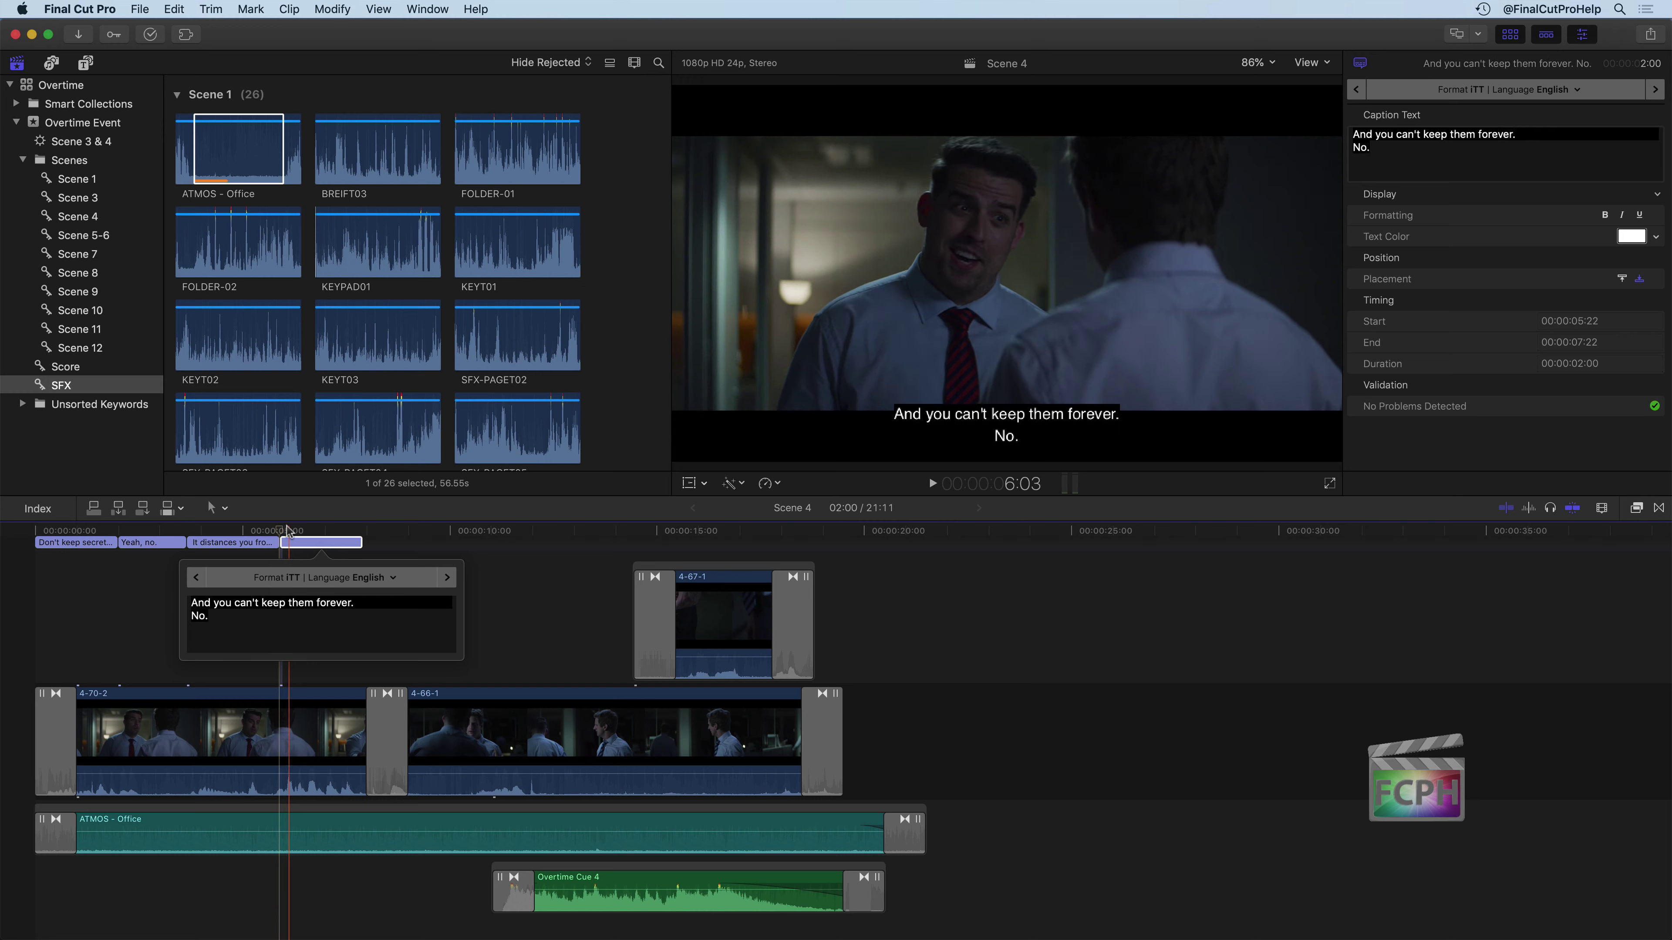
key("Escape")
Step: Play the fourth caption against the dialogue and change its second line to "No, no."
key("space")
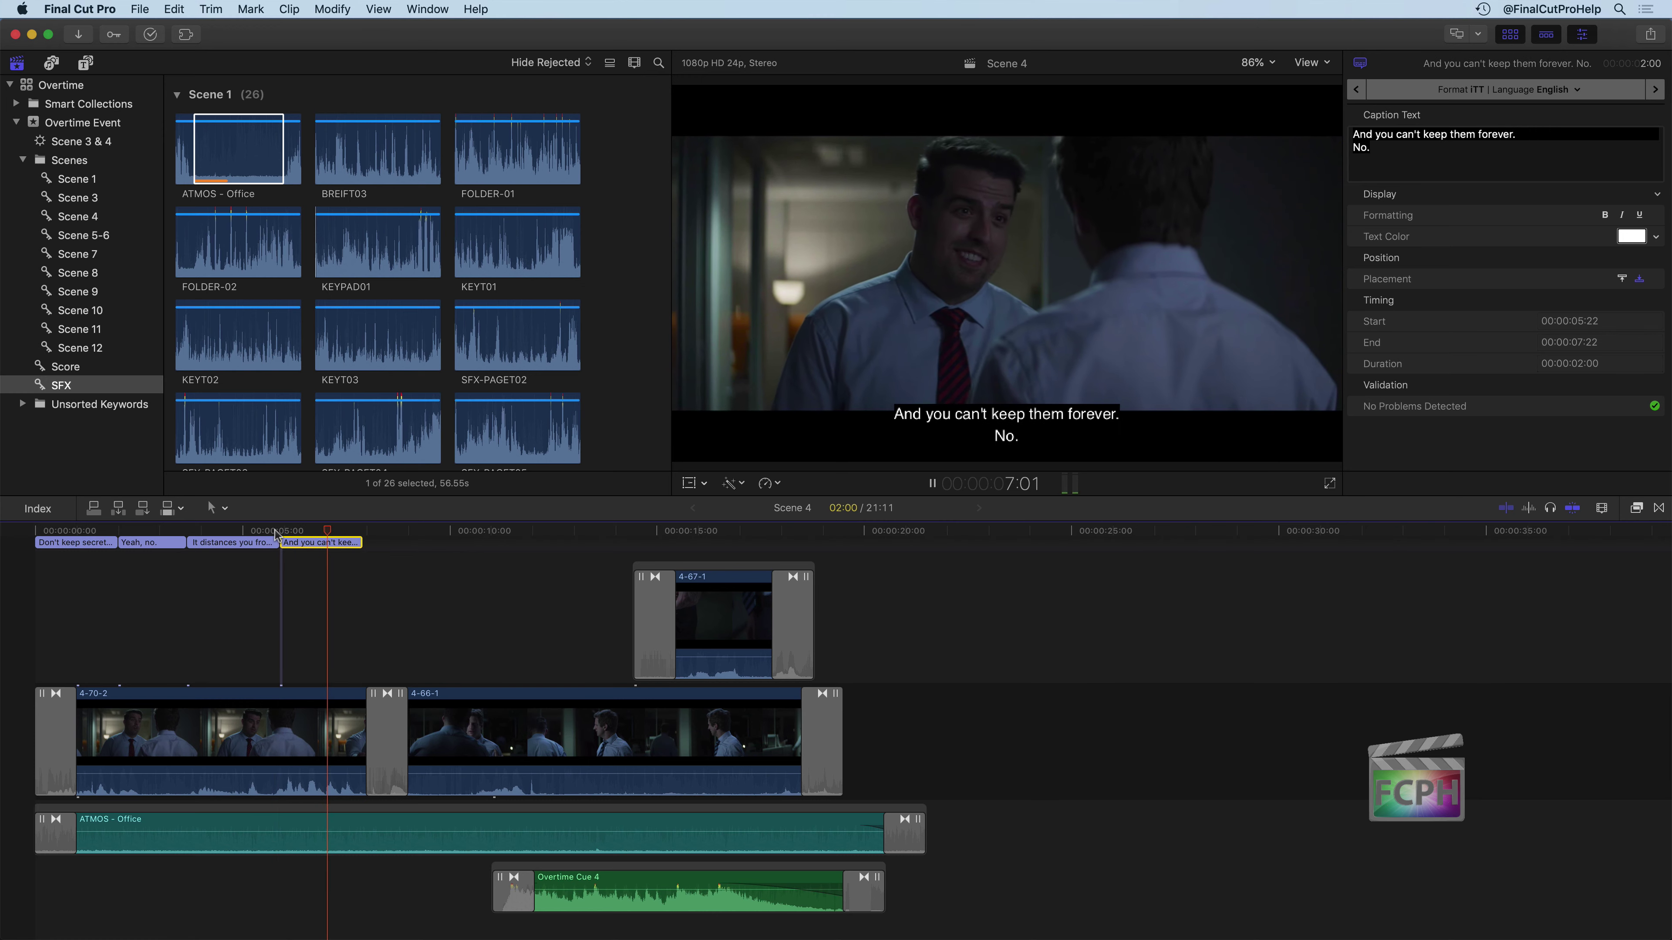
key("space")
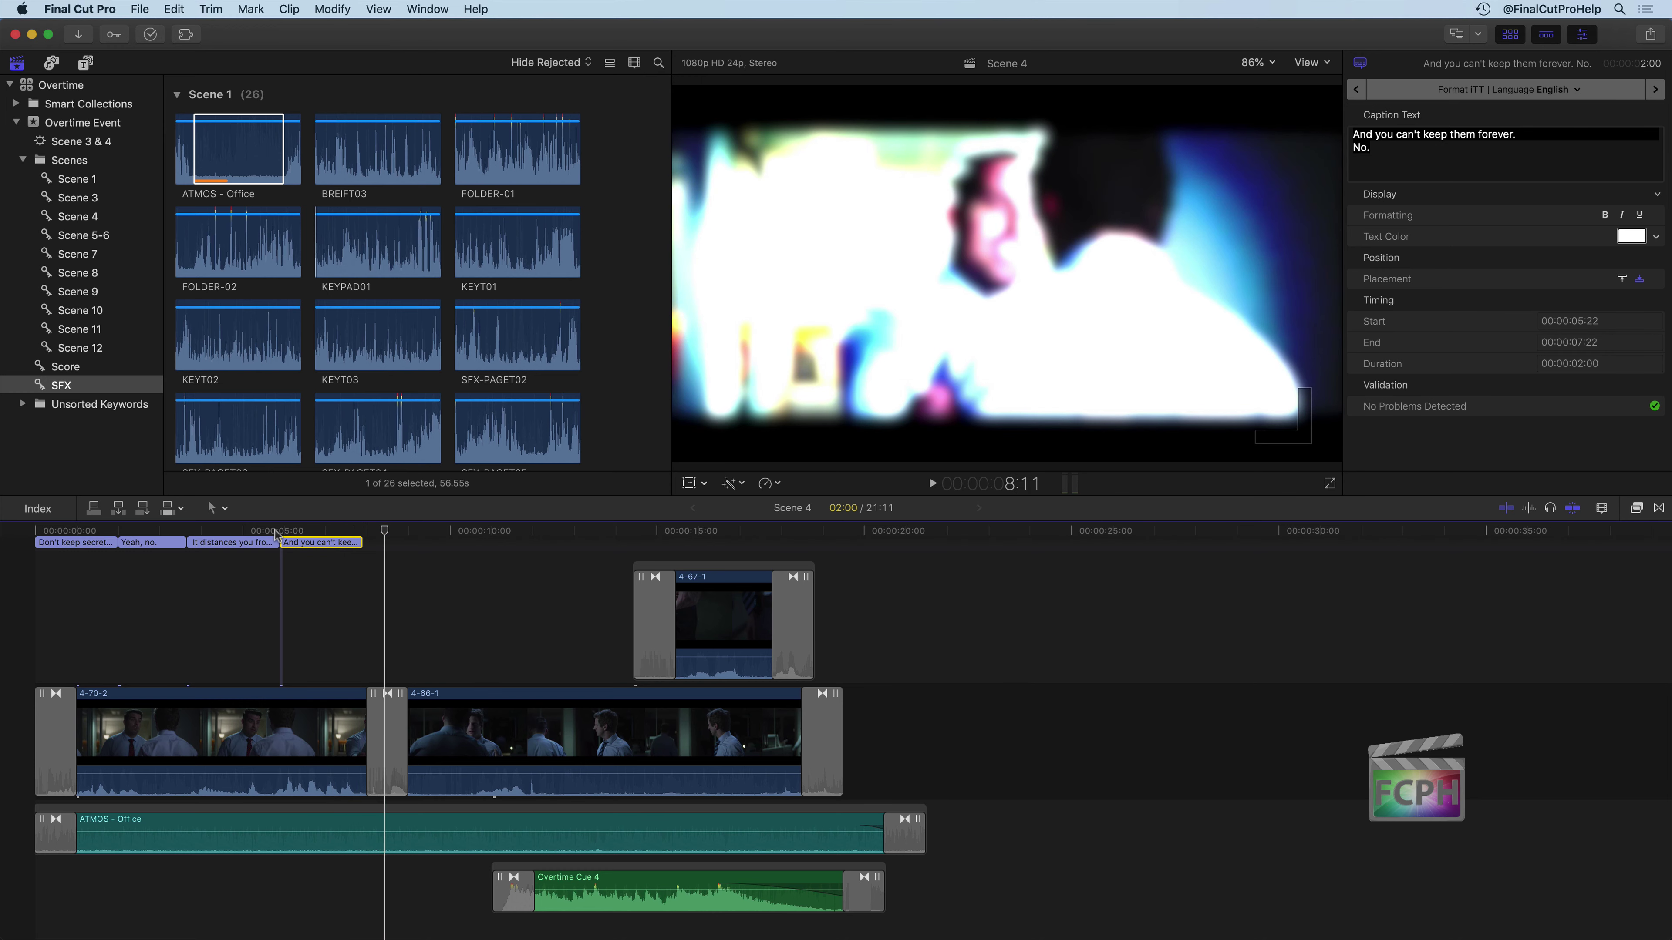
key("slash")
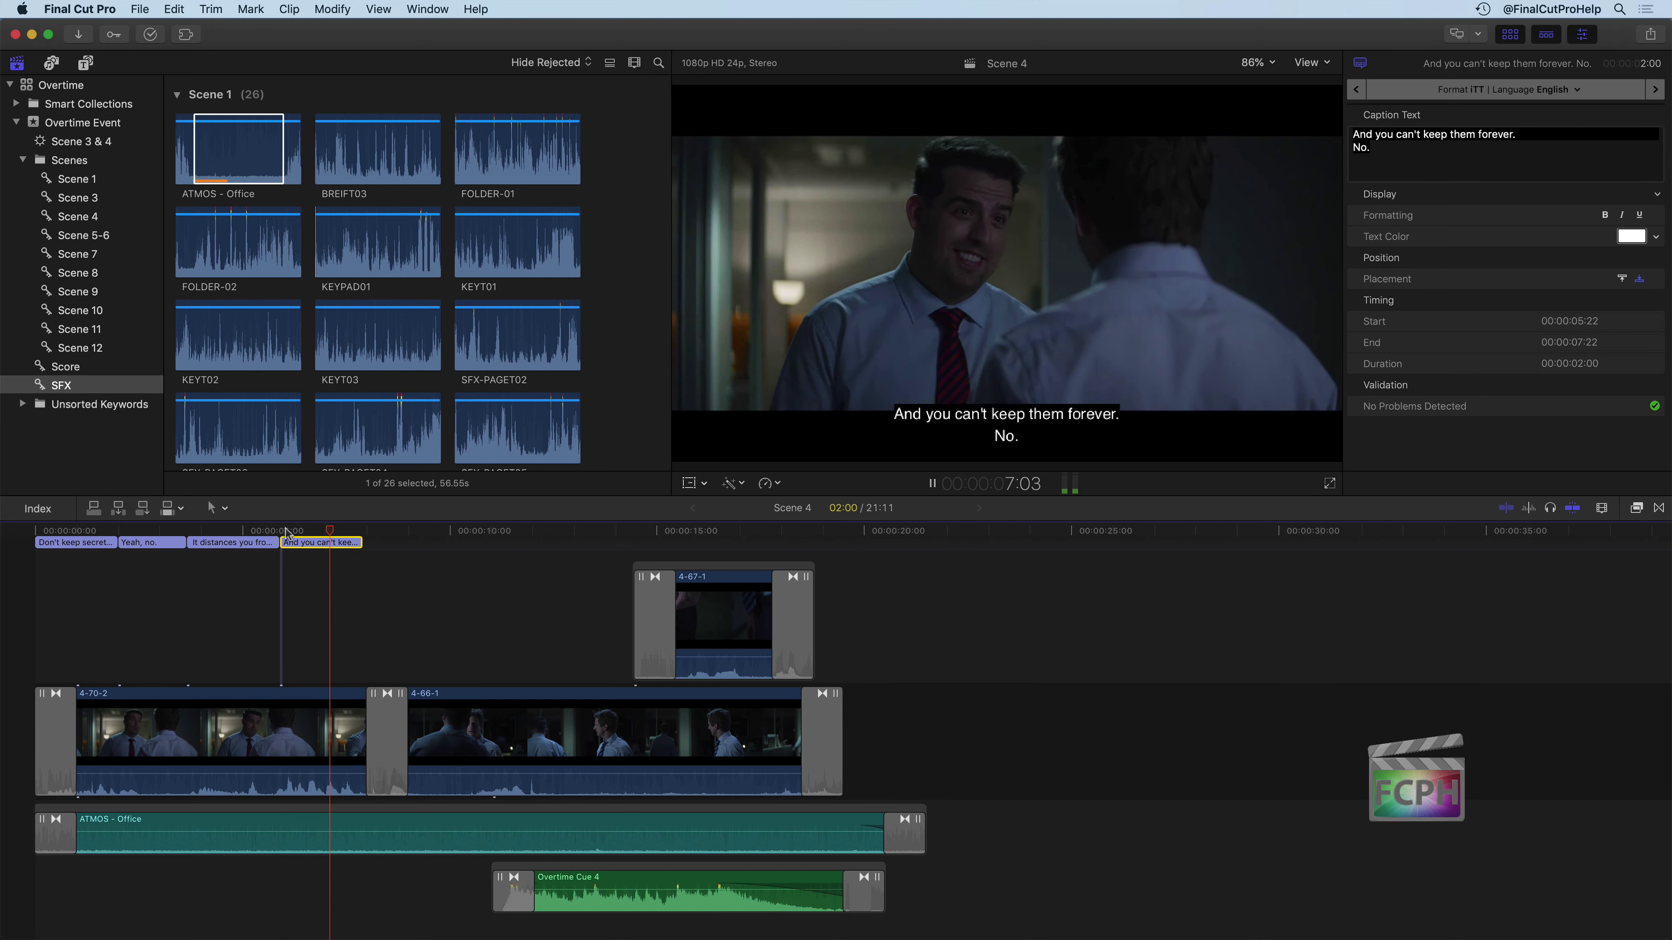
double_click(332, 544)
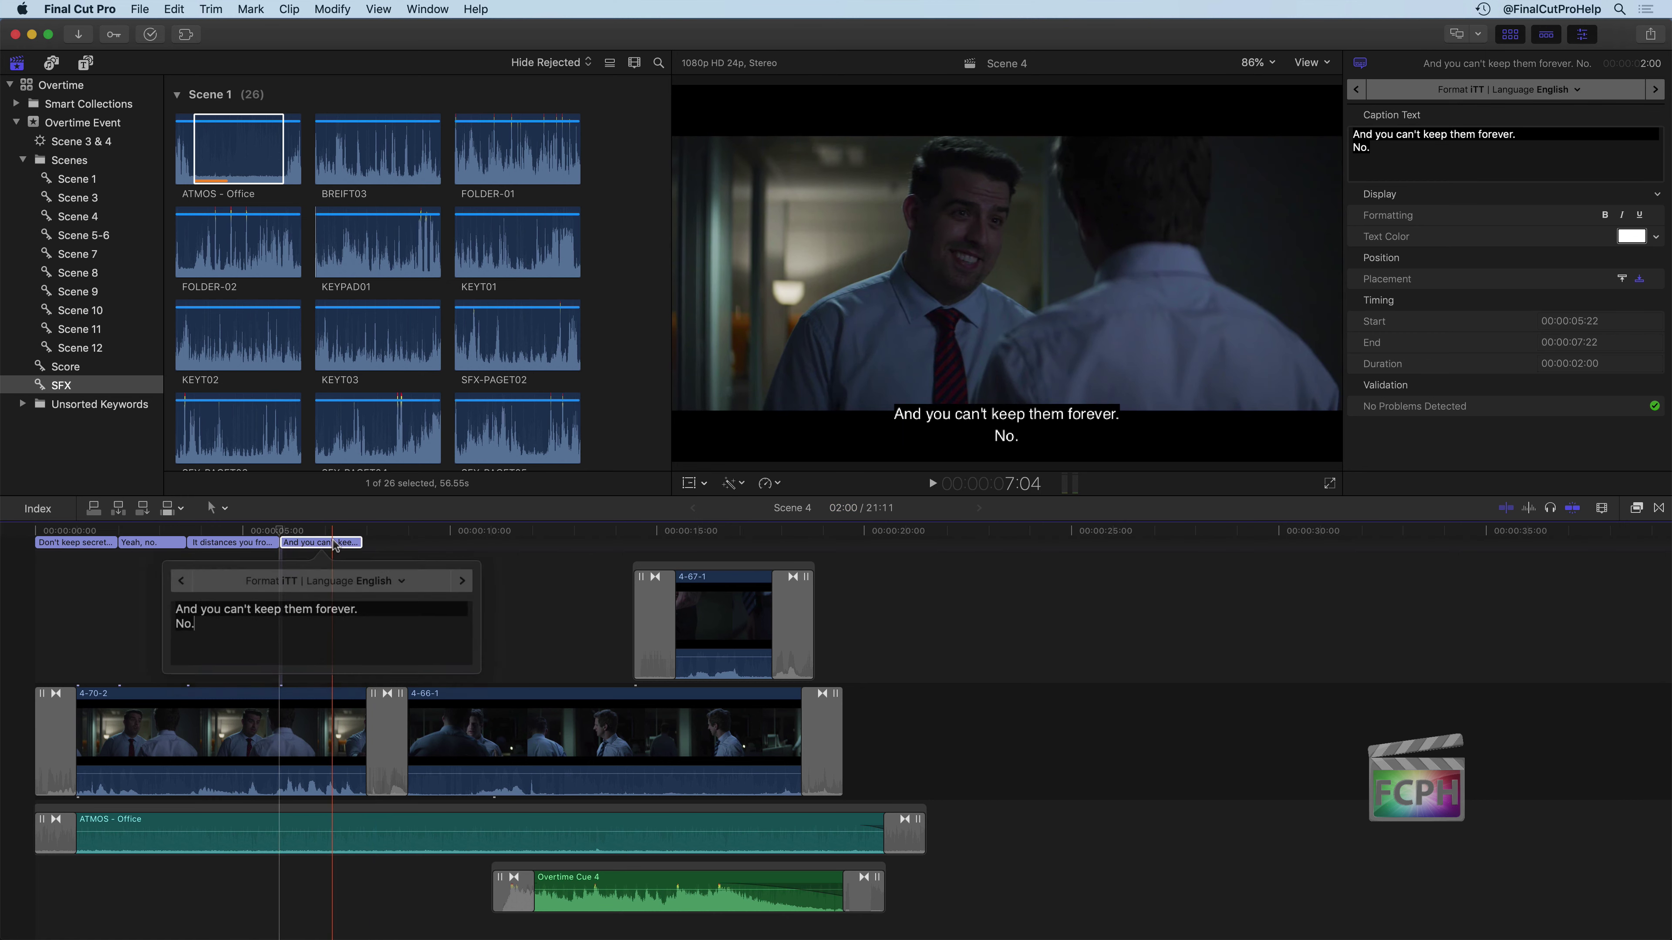
key("BackSpace")
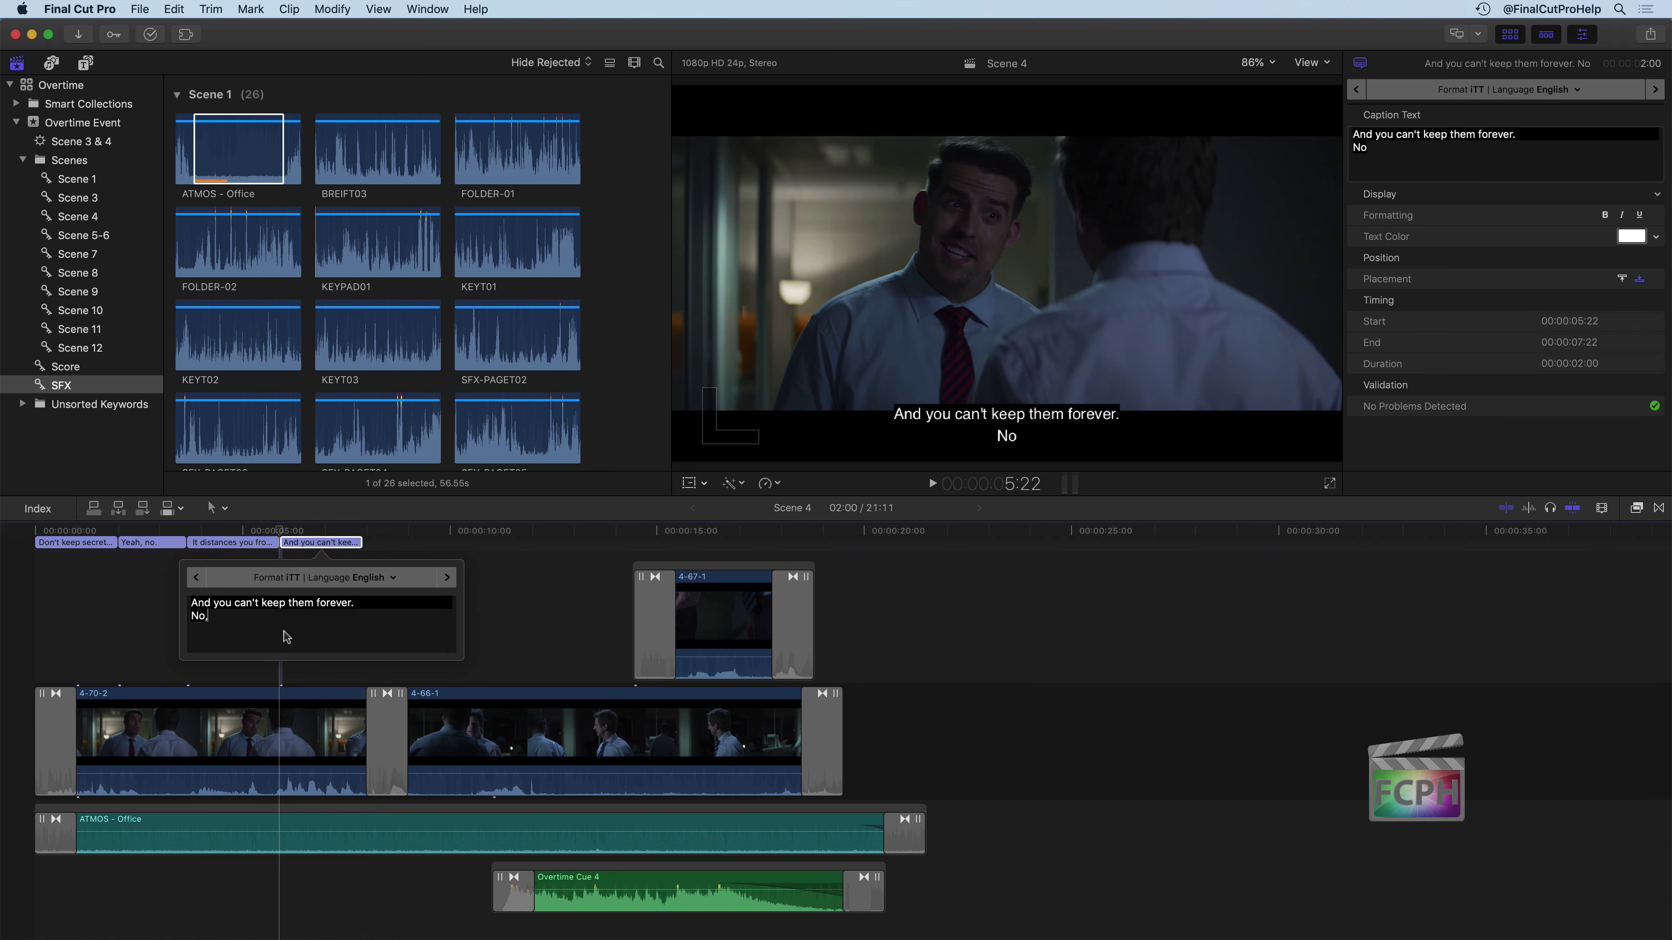
type(", no.")
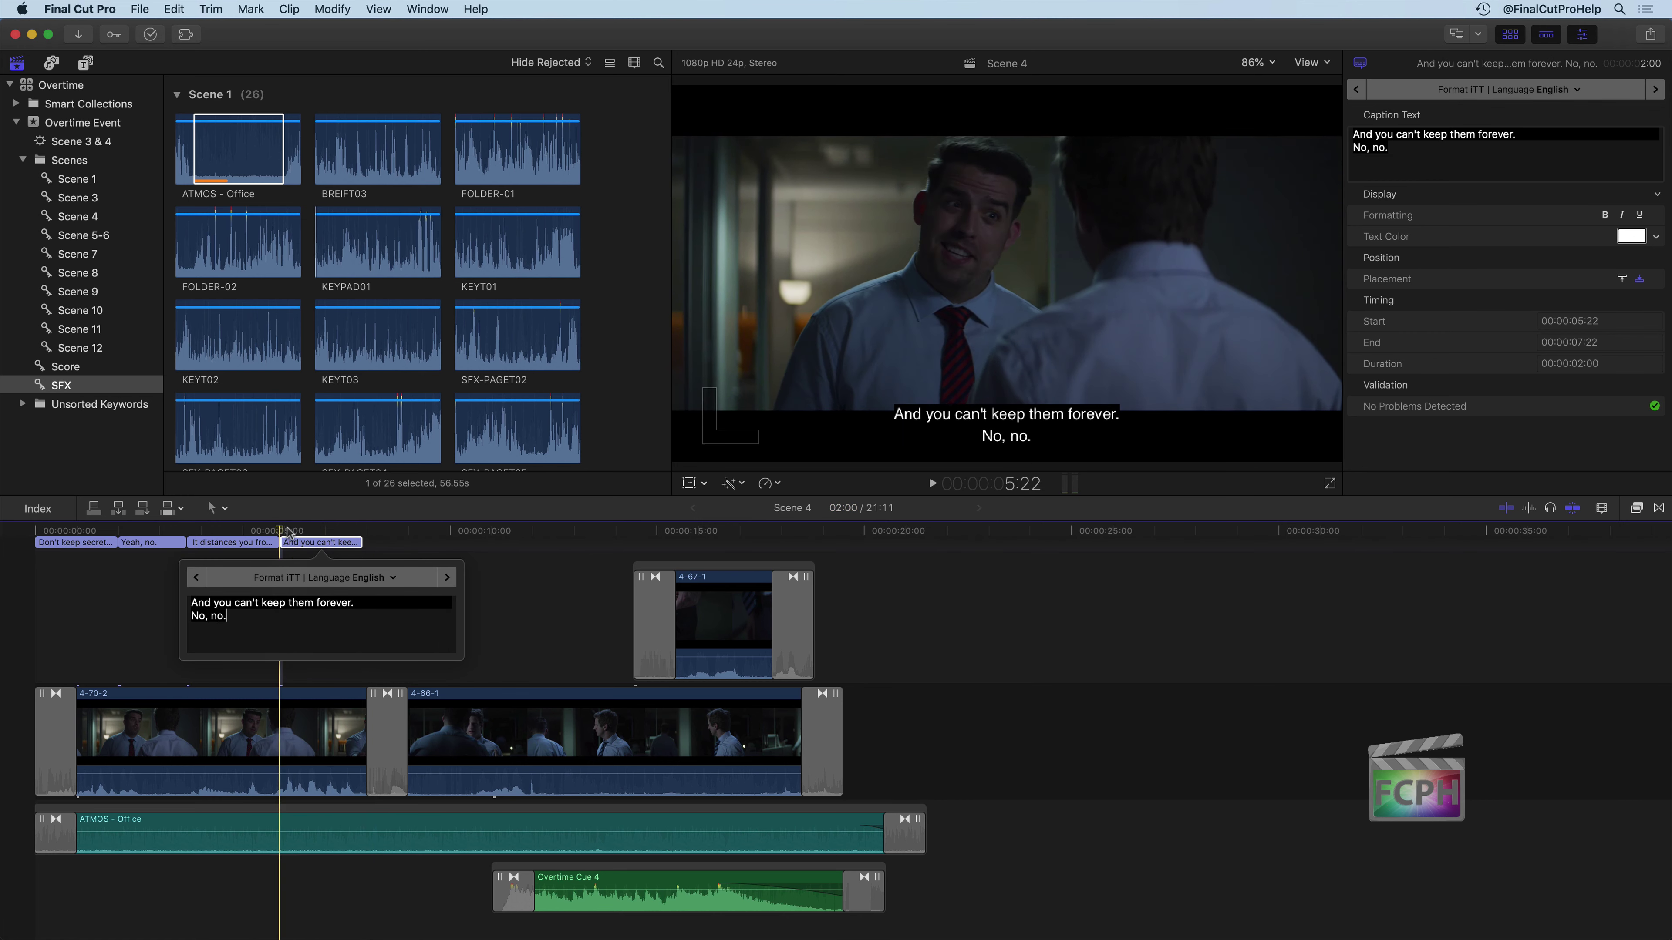
key("Escape")
Step: Play on from the fourth caption and extend that caption to end at 8:12
key("/")
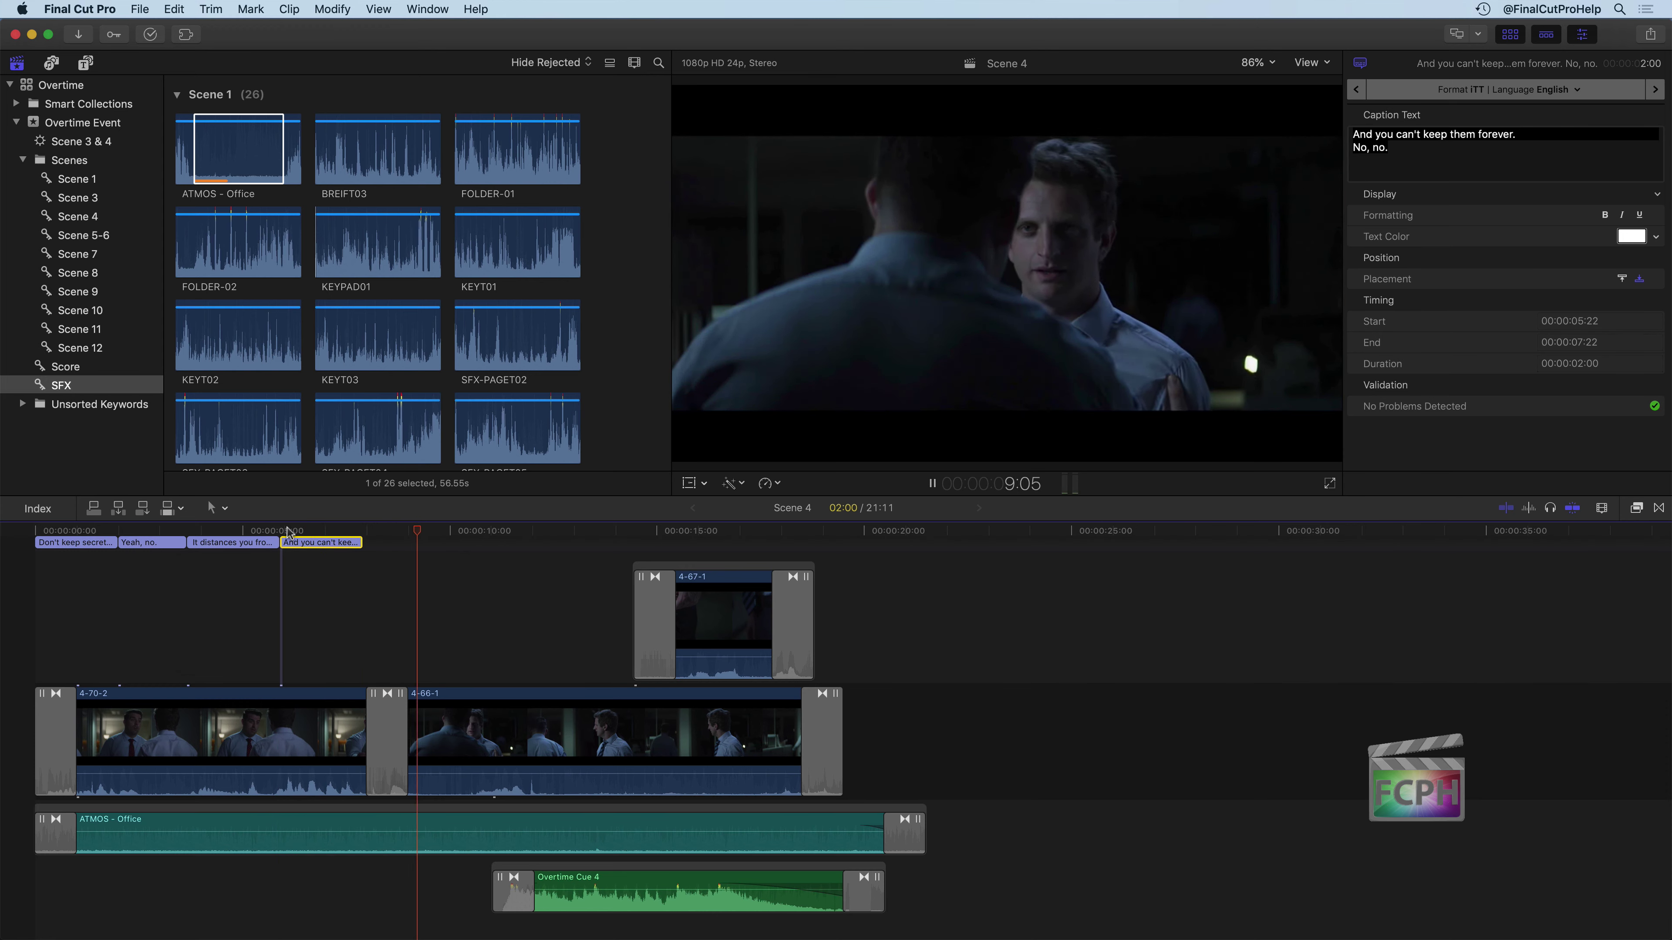
key("space")
left_click_drag(364, 545, 385, 545)
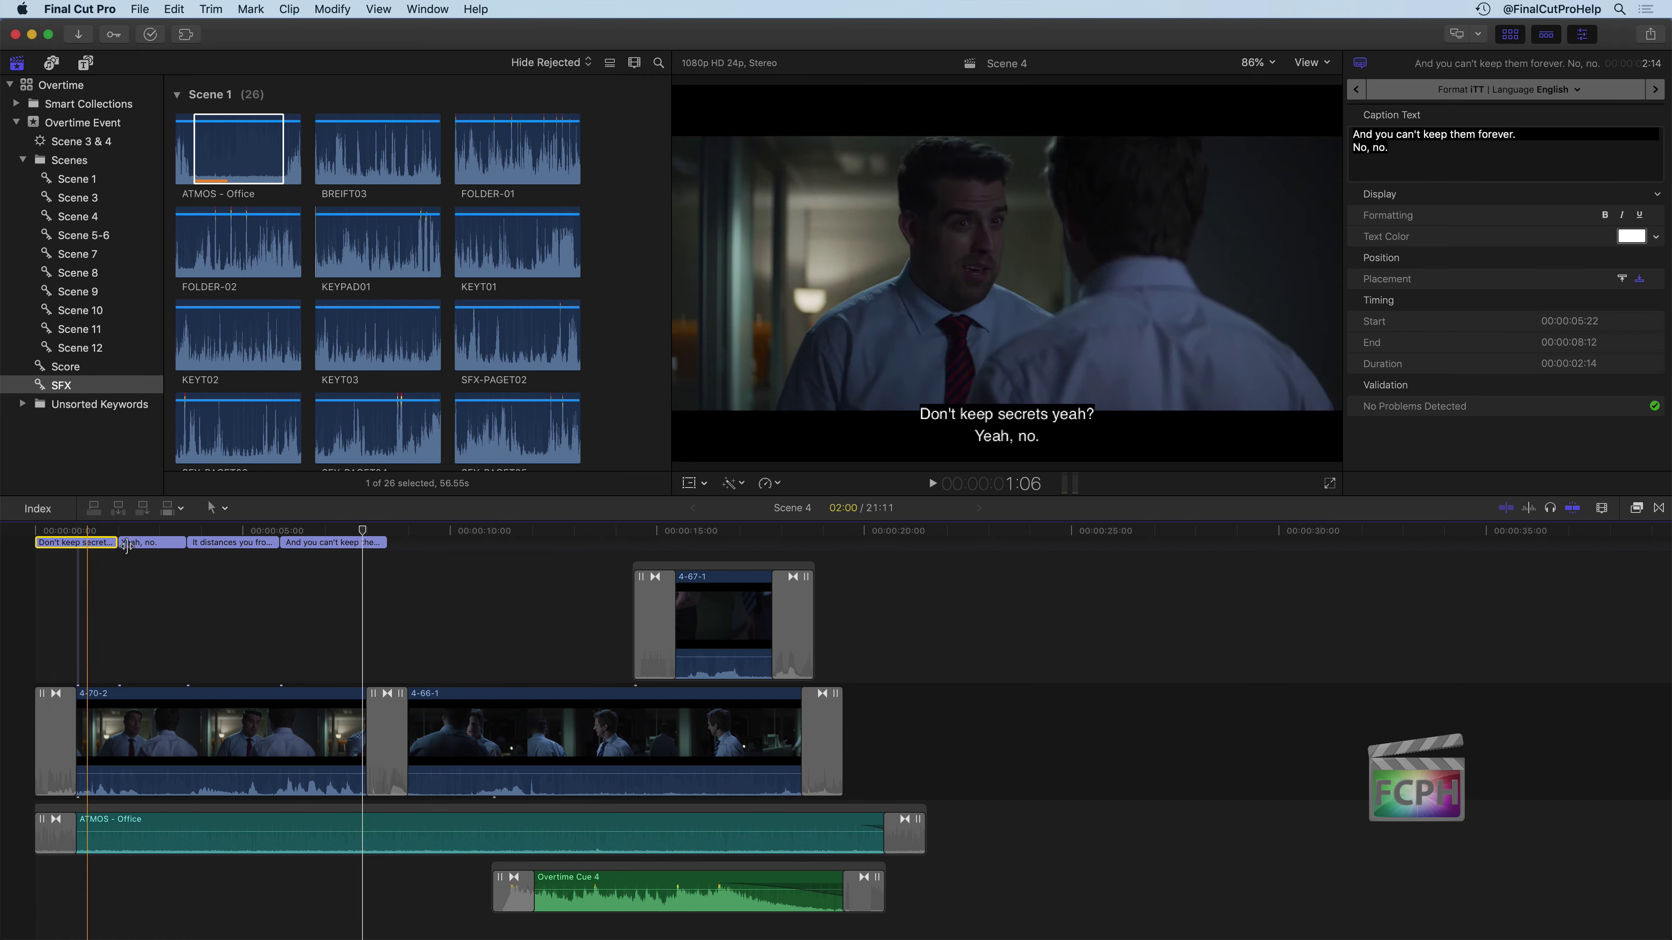
Step: Select all four captions together and set their placement to the top of the frame
left_click(206, 543)
left_click(300, 543)
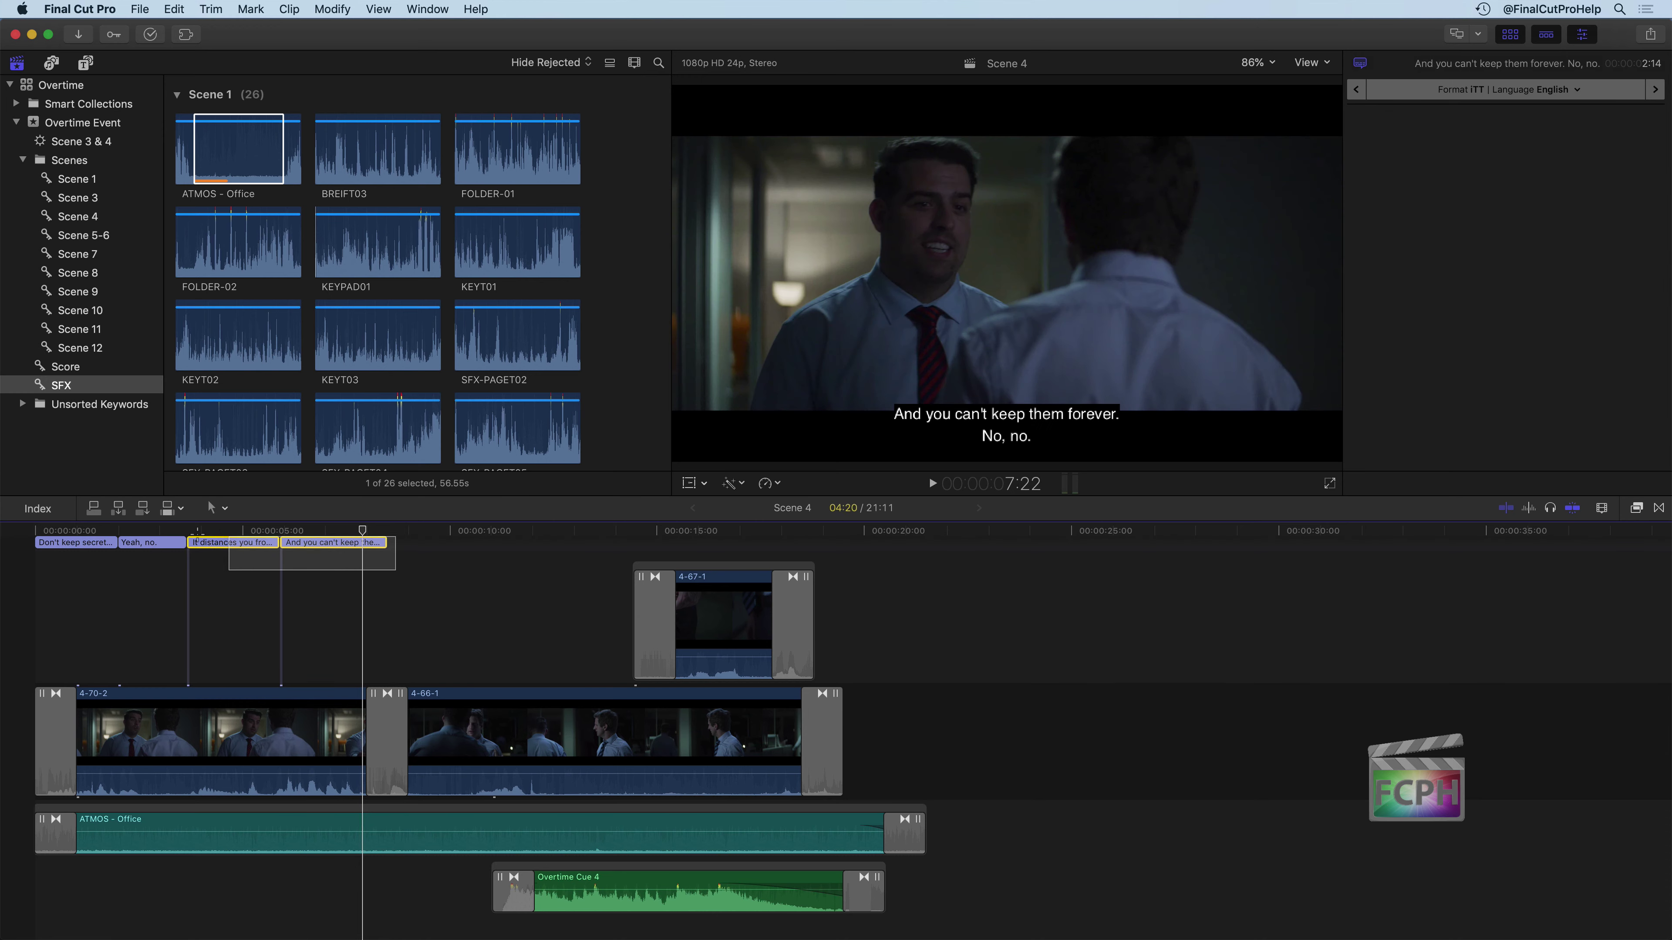
left_click(79, 544, "shift")
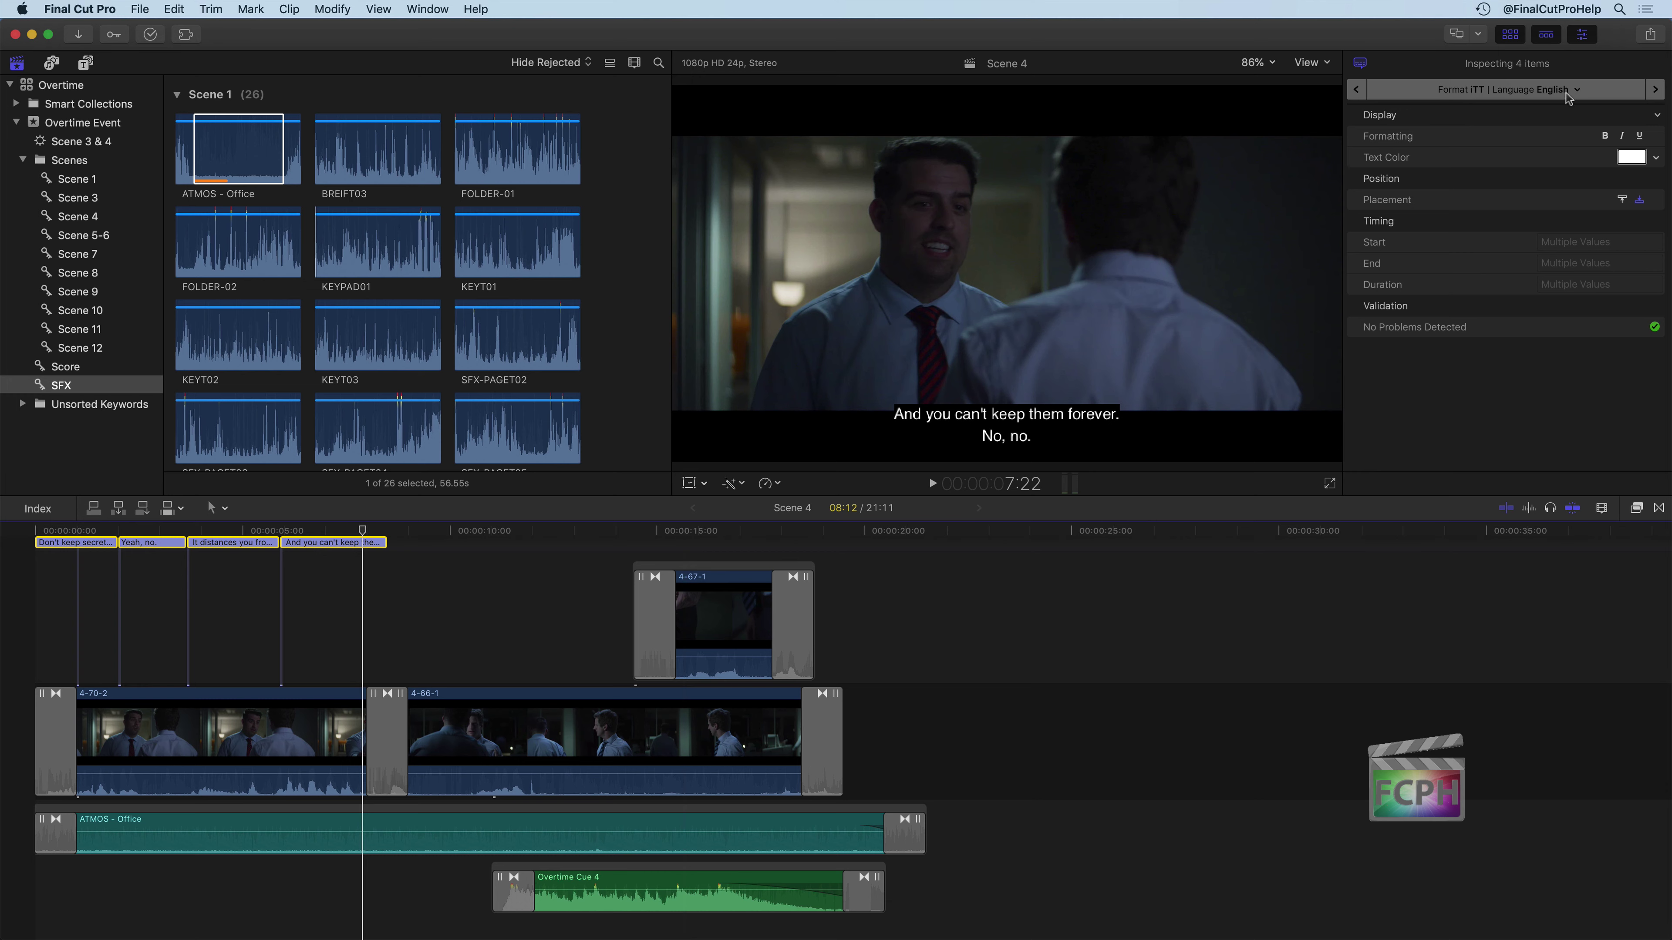
left_click(1479, 93)
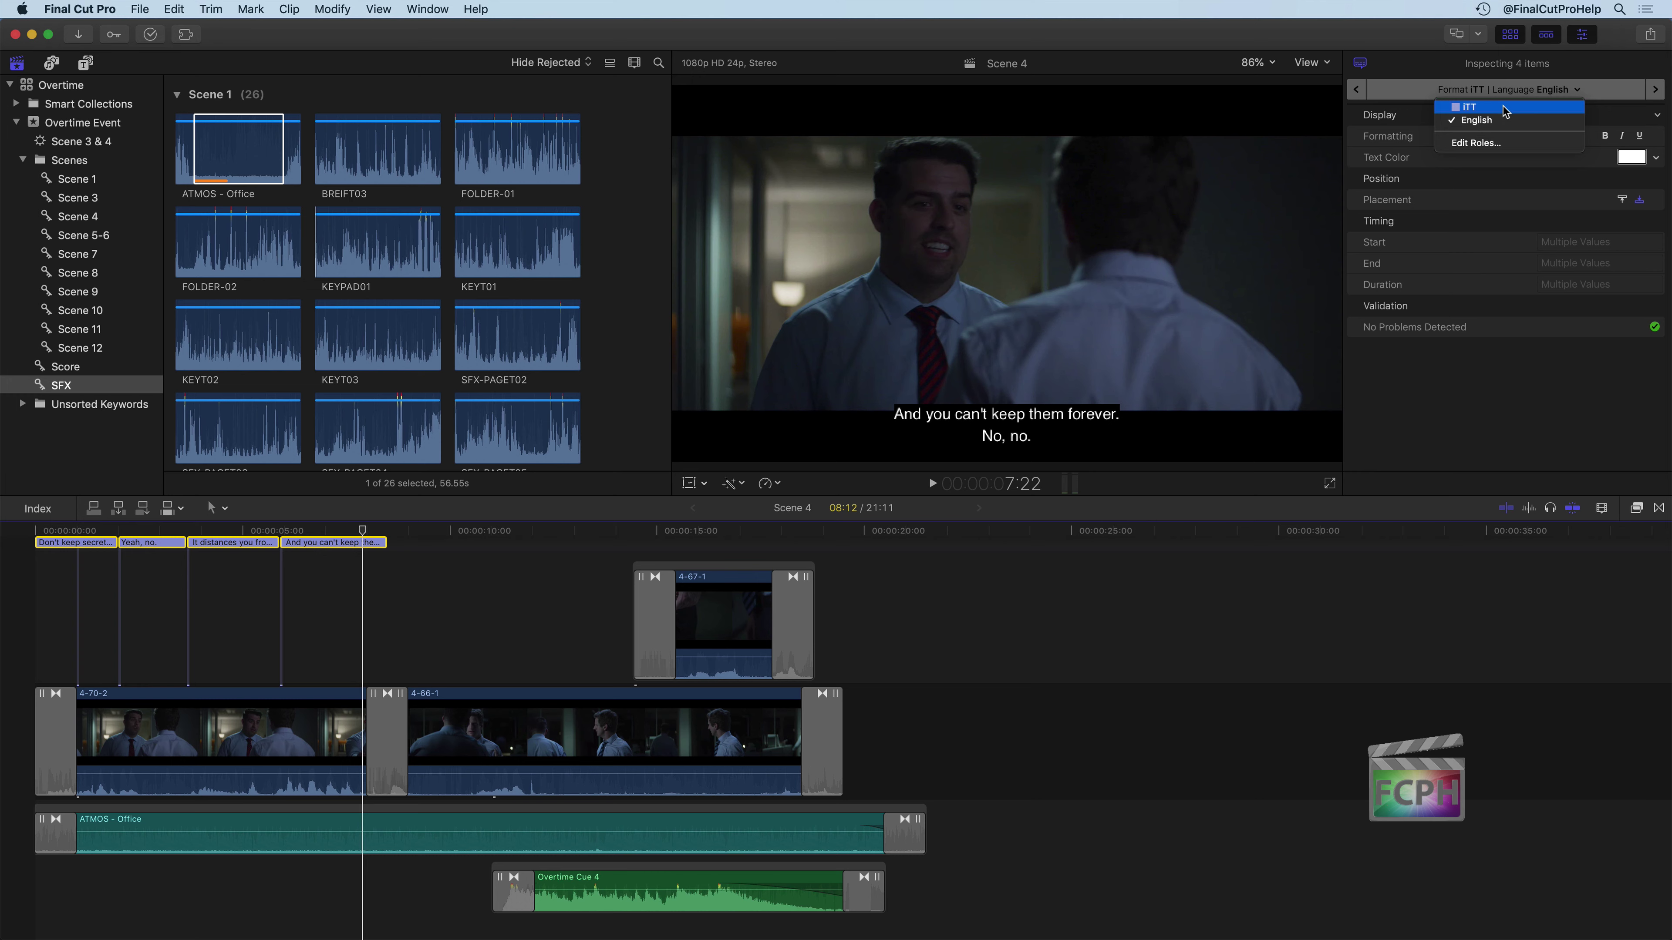
left_click(1511, 122)
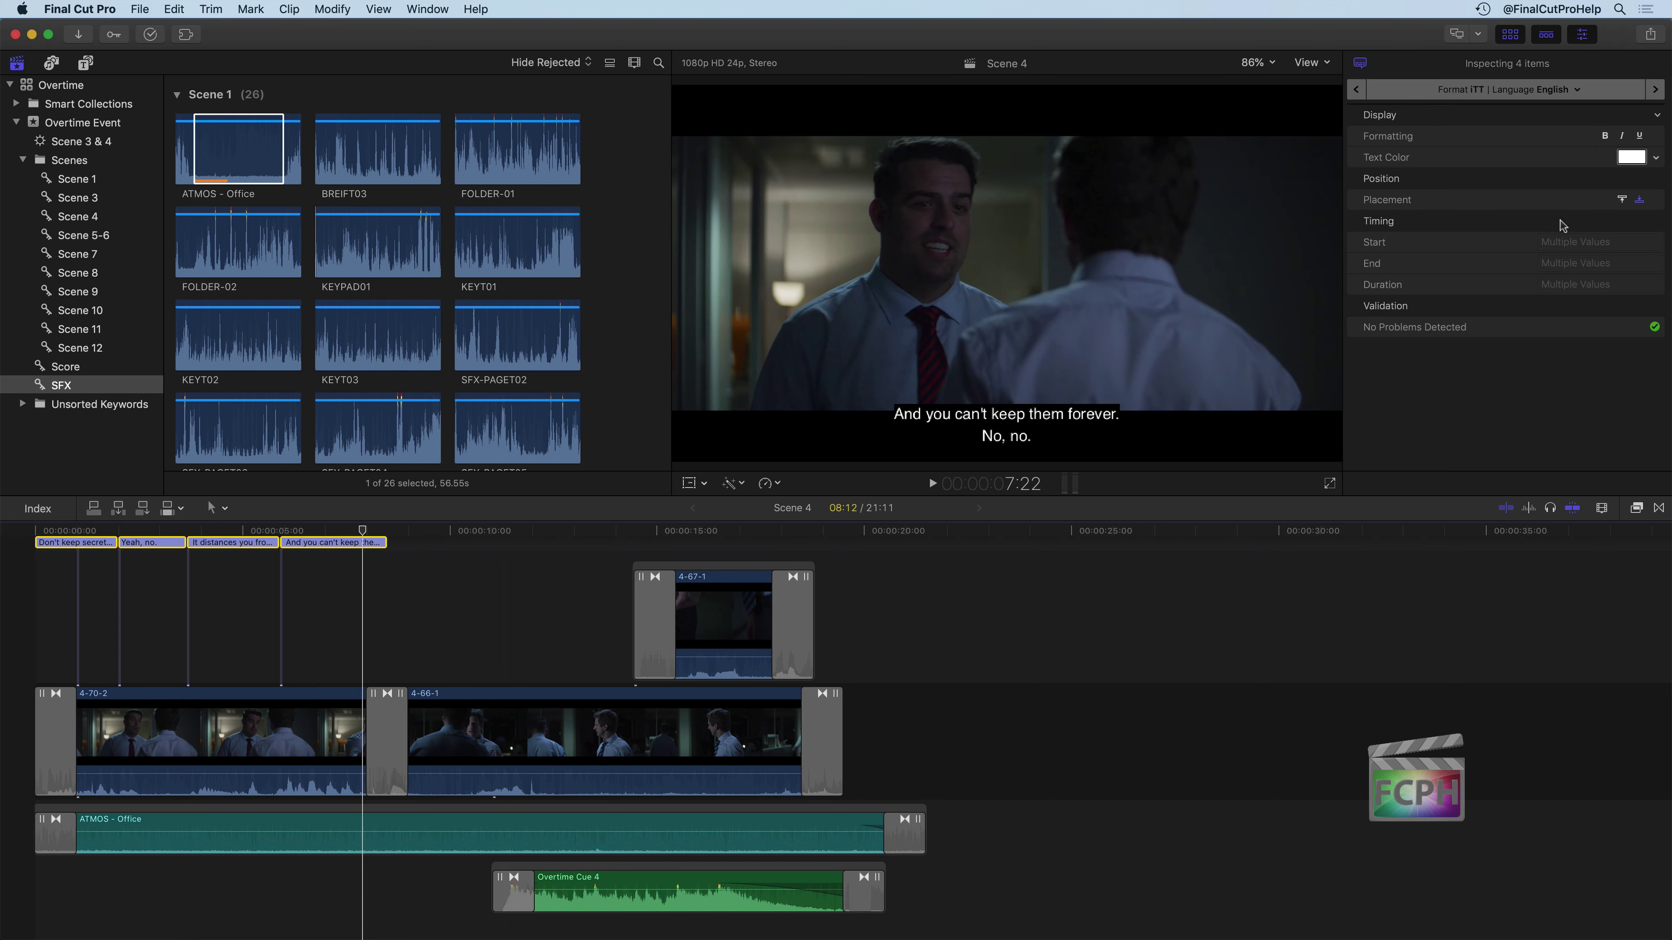
left_click(1622, 200)
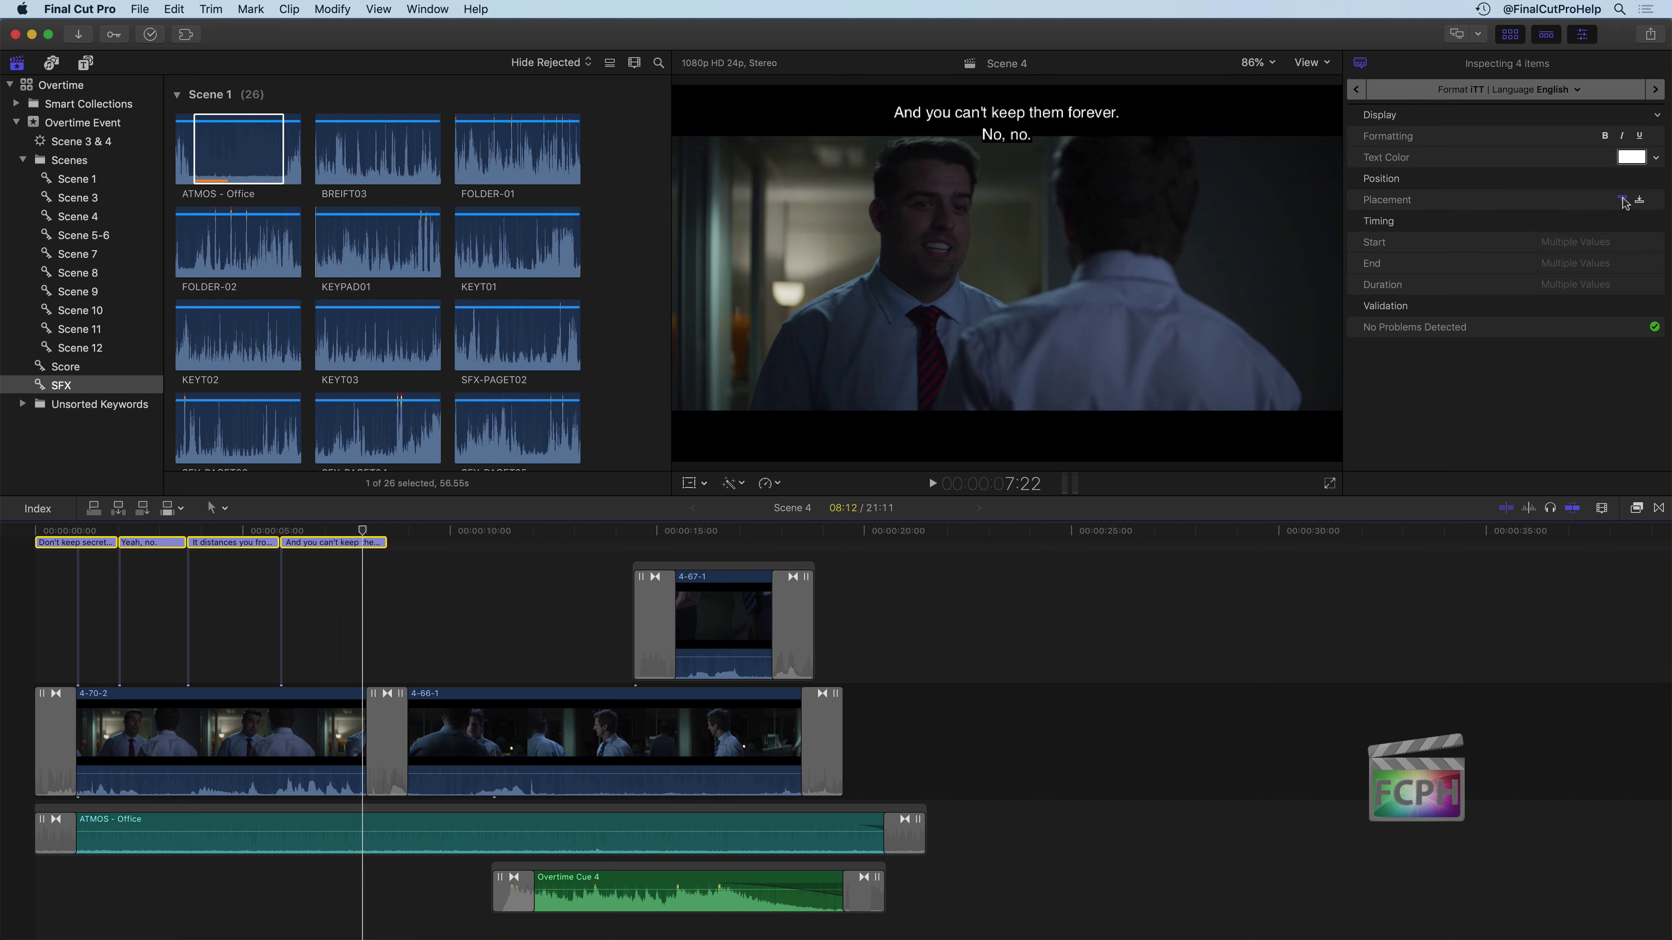
left_click(1639, 199)
left_click(1623, 200)
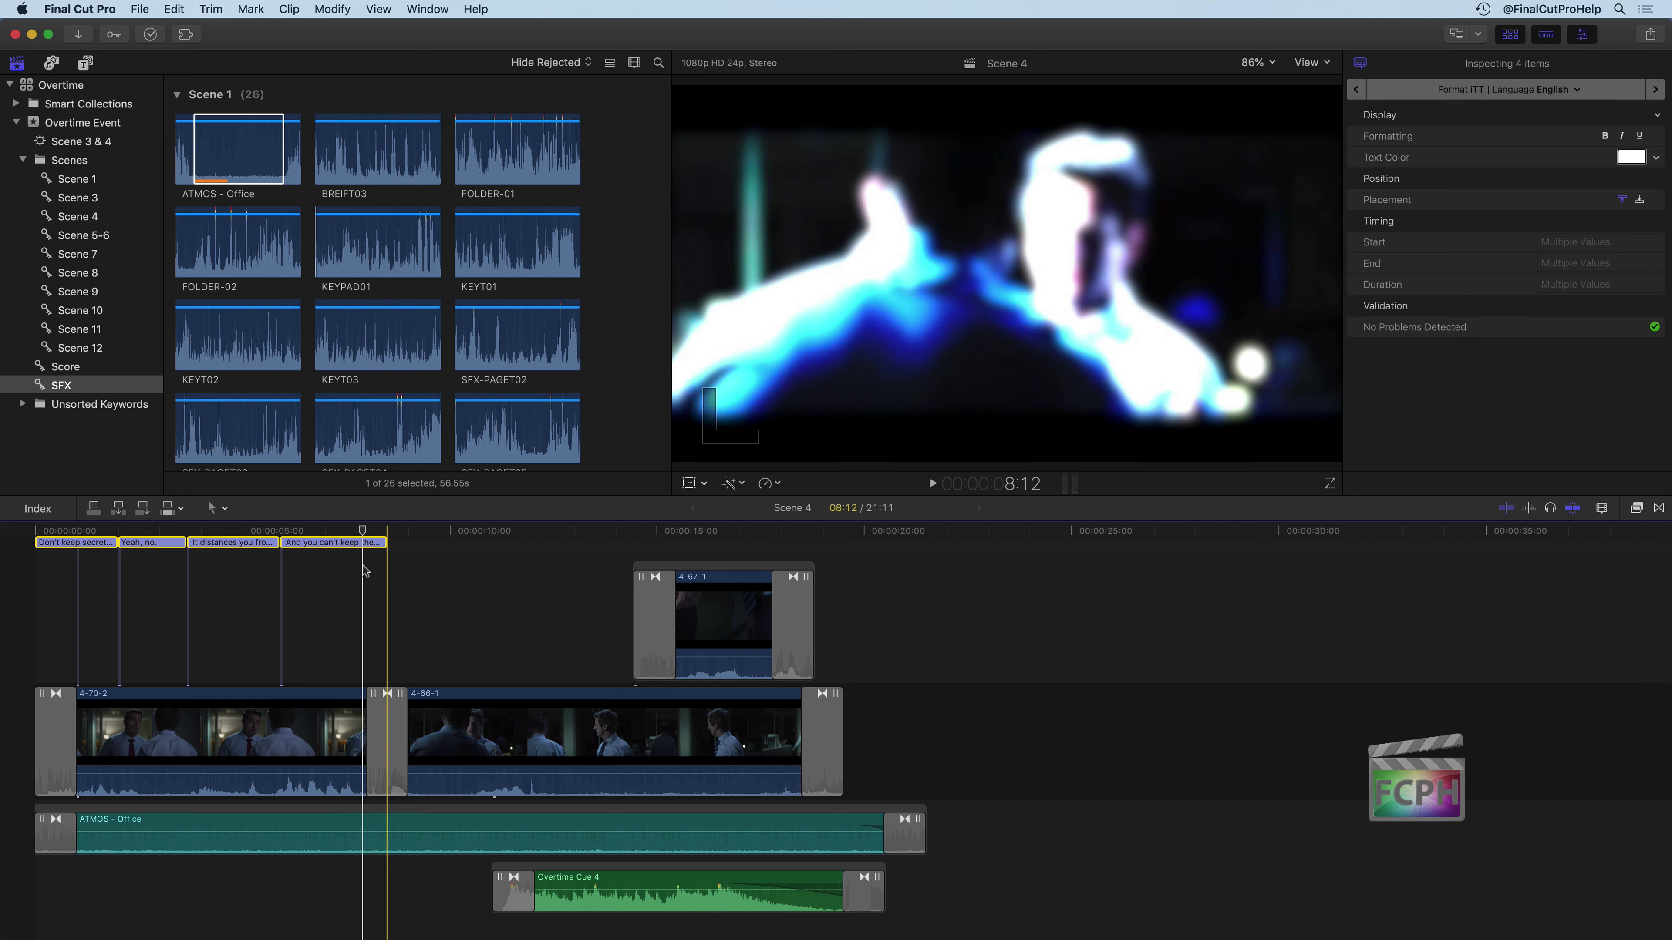
Step: Add a CEA-608 caption role with an English subrole to the Overtime library's roles
left_click(361, 565)
left_click(338, 544)
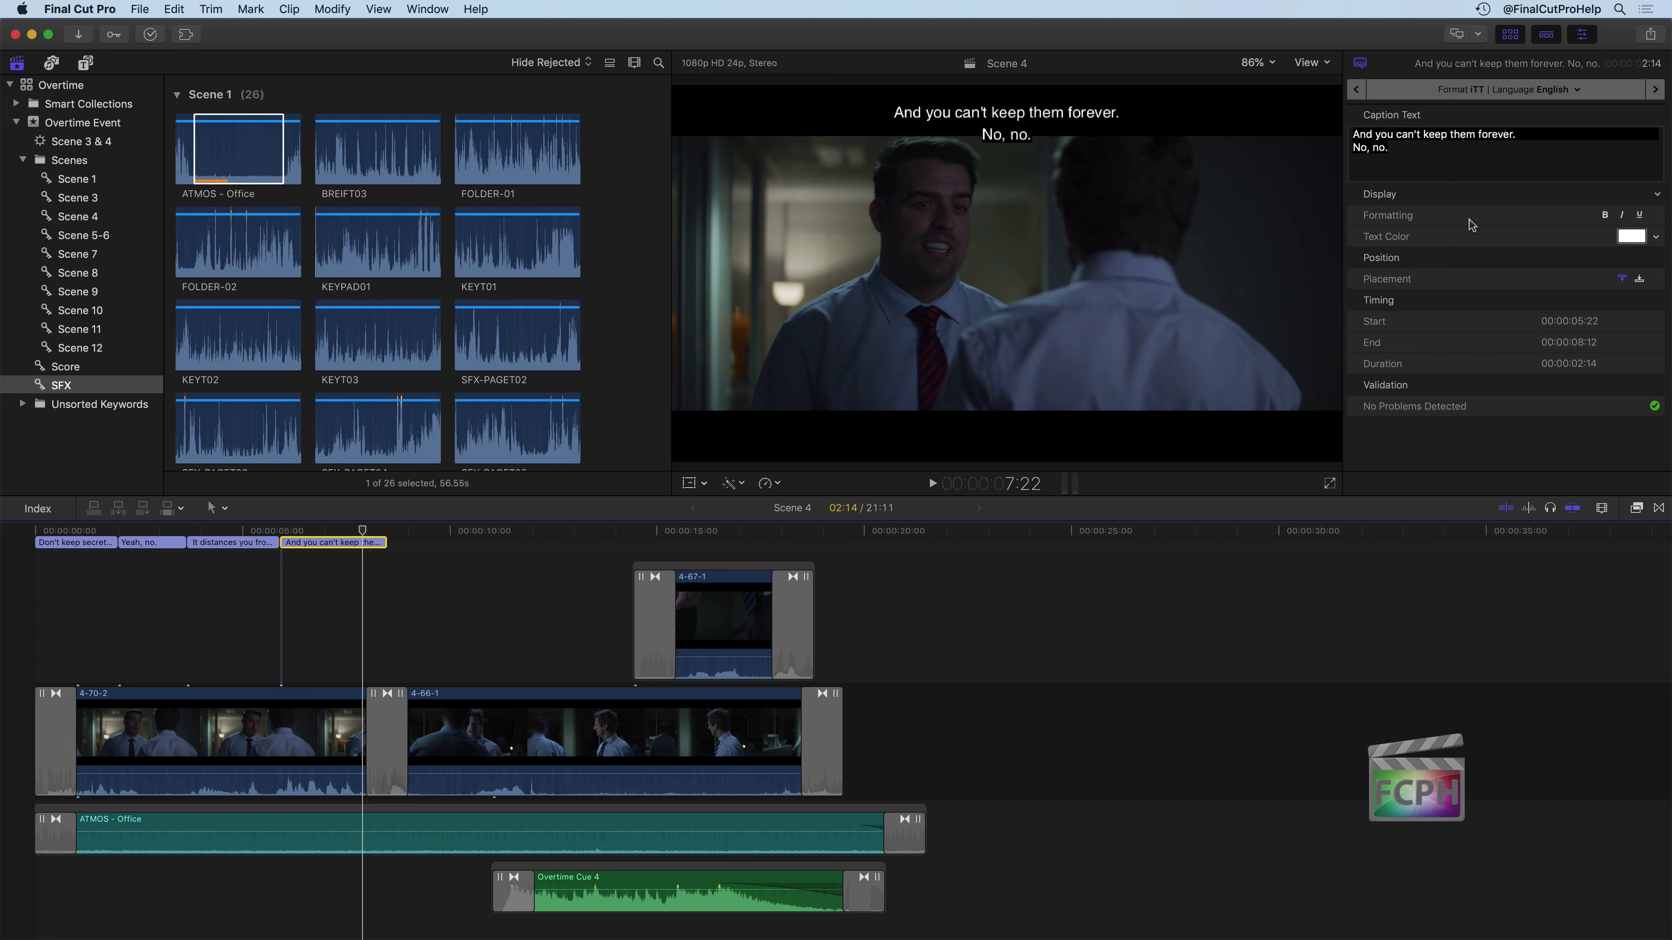
left_click(1576, 90)
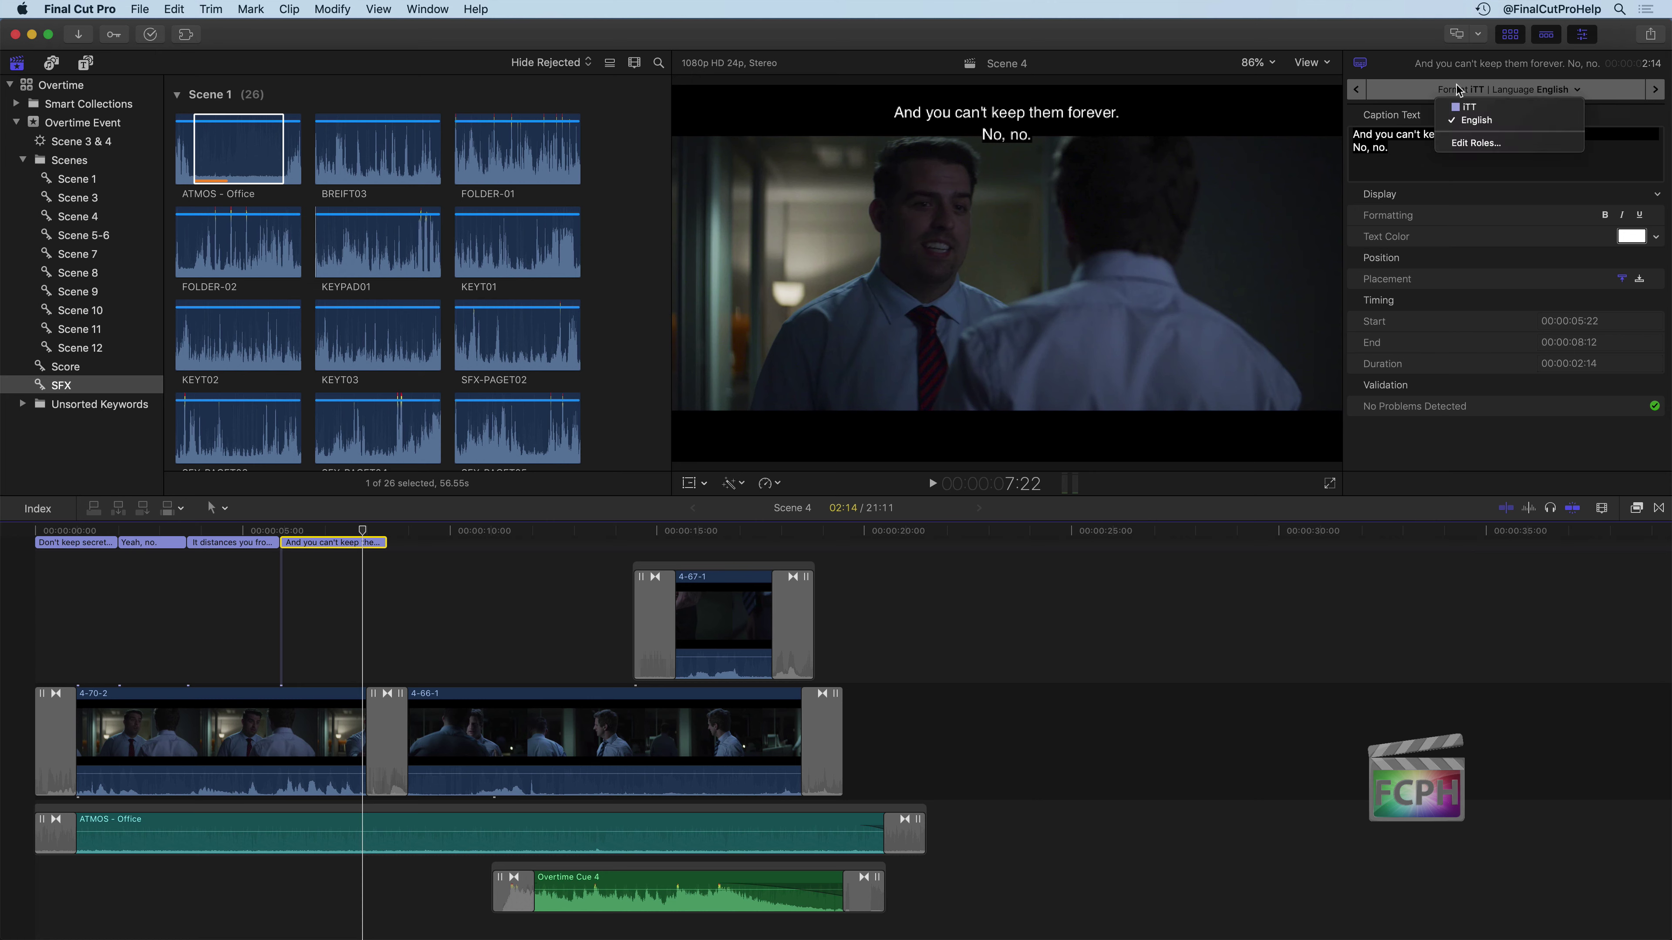
left_click(1474, 146)
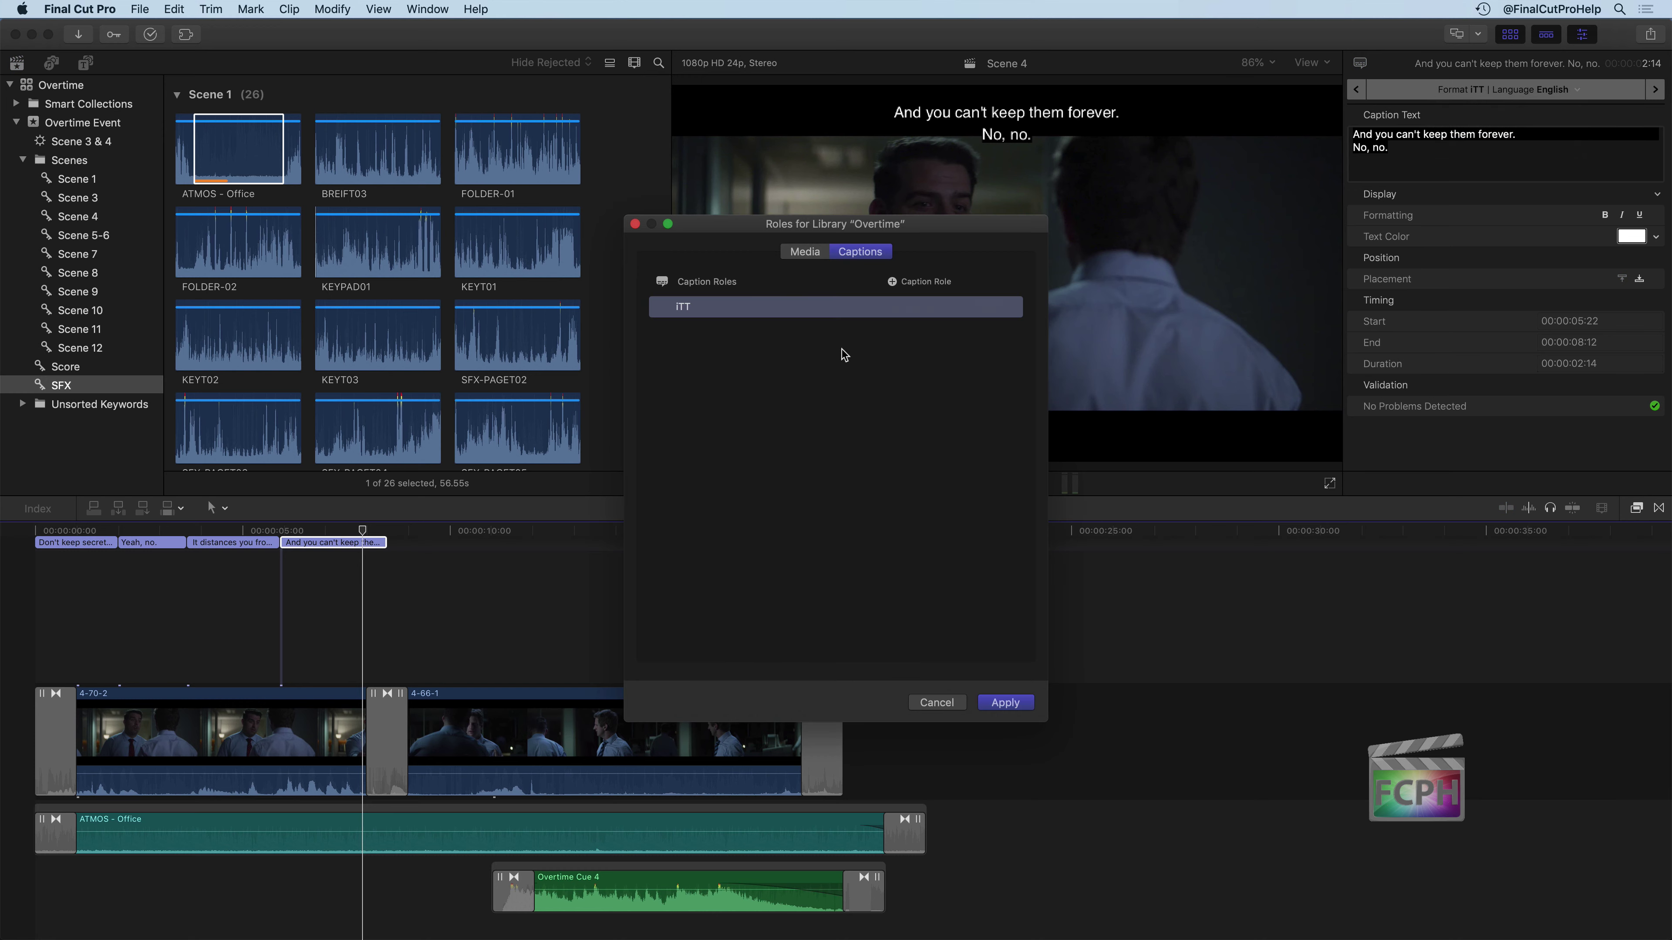
mouse_move(661, 314)
left_click(893, 282)
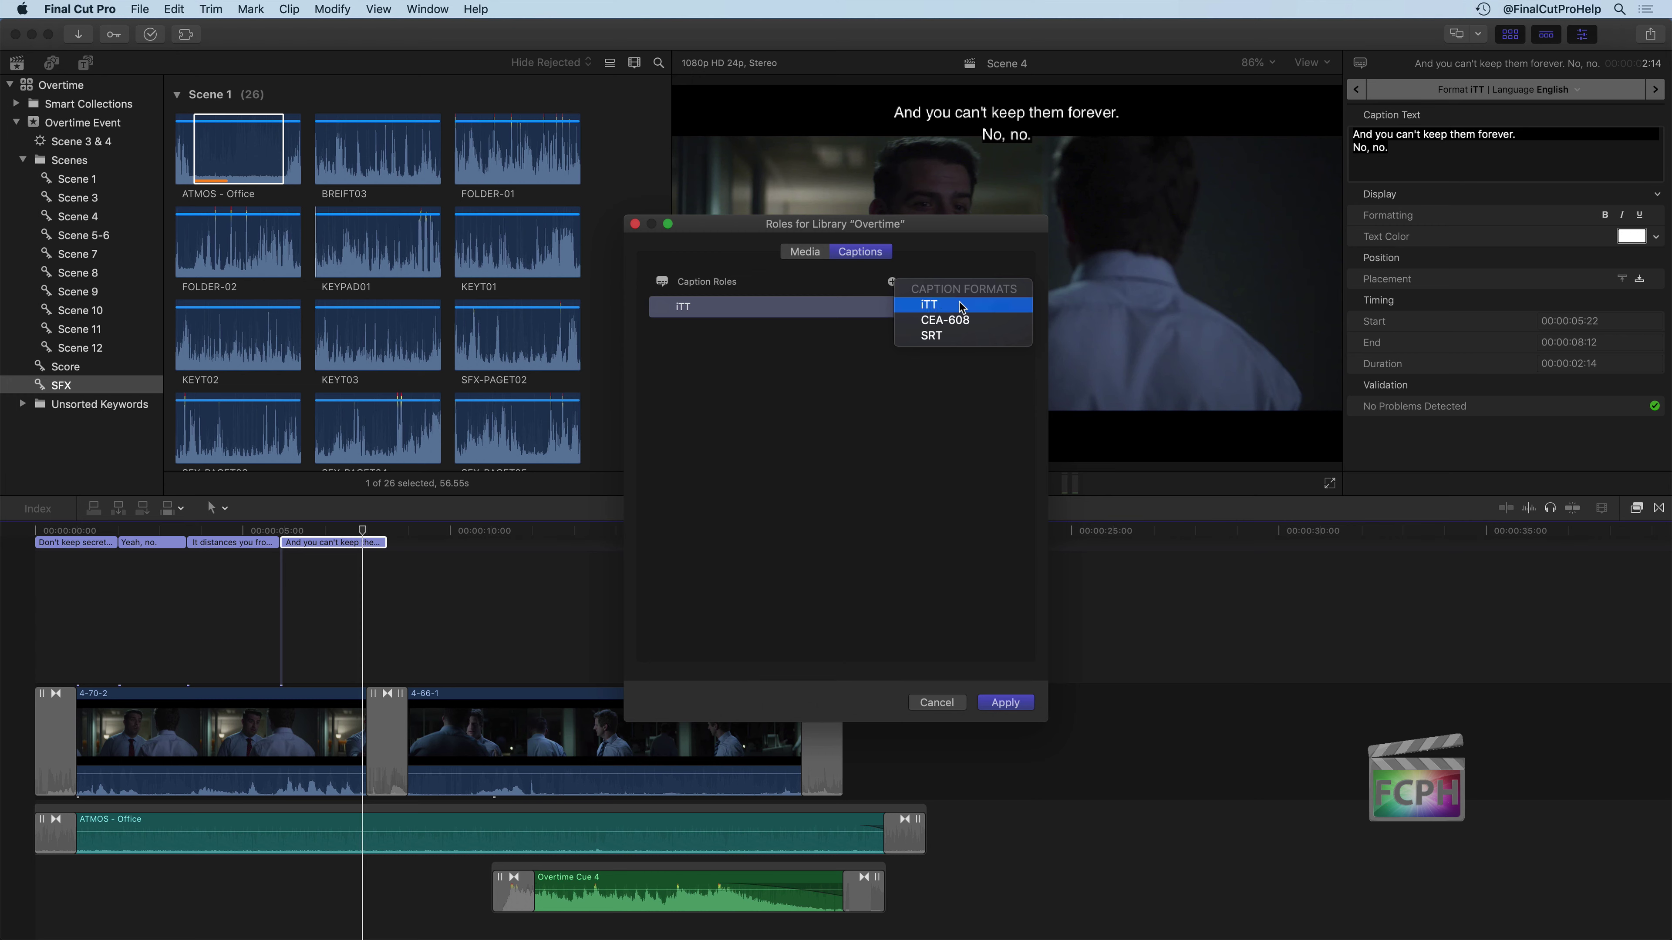
left_click(944, 320)
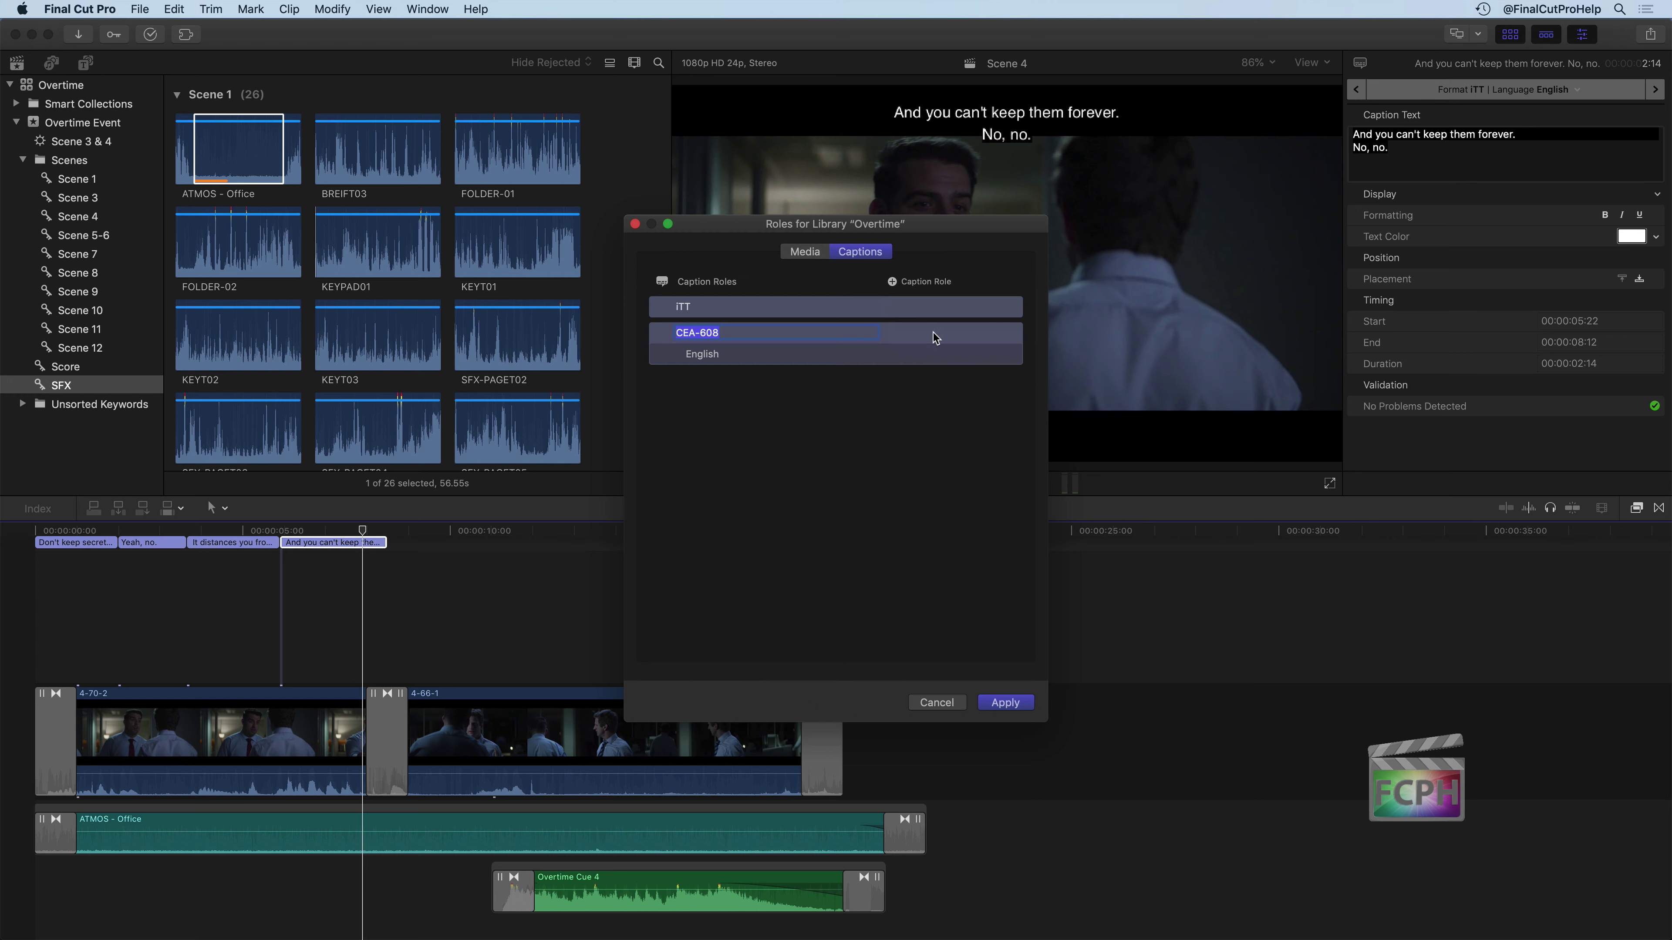
left_click(834, 344)
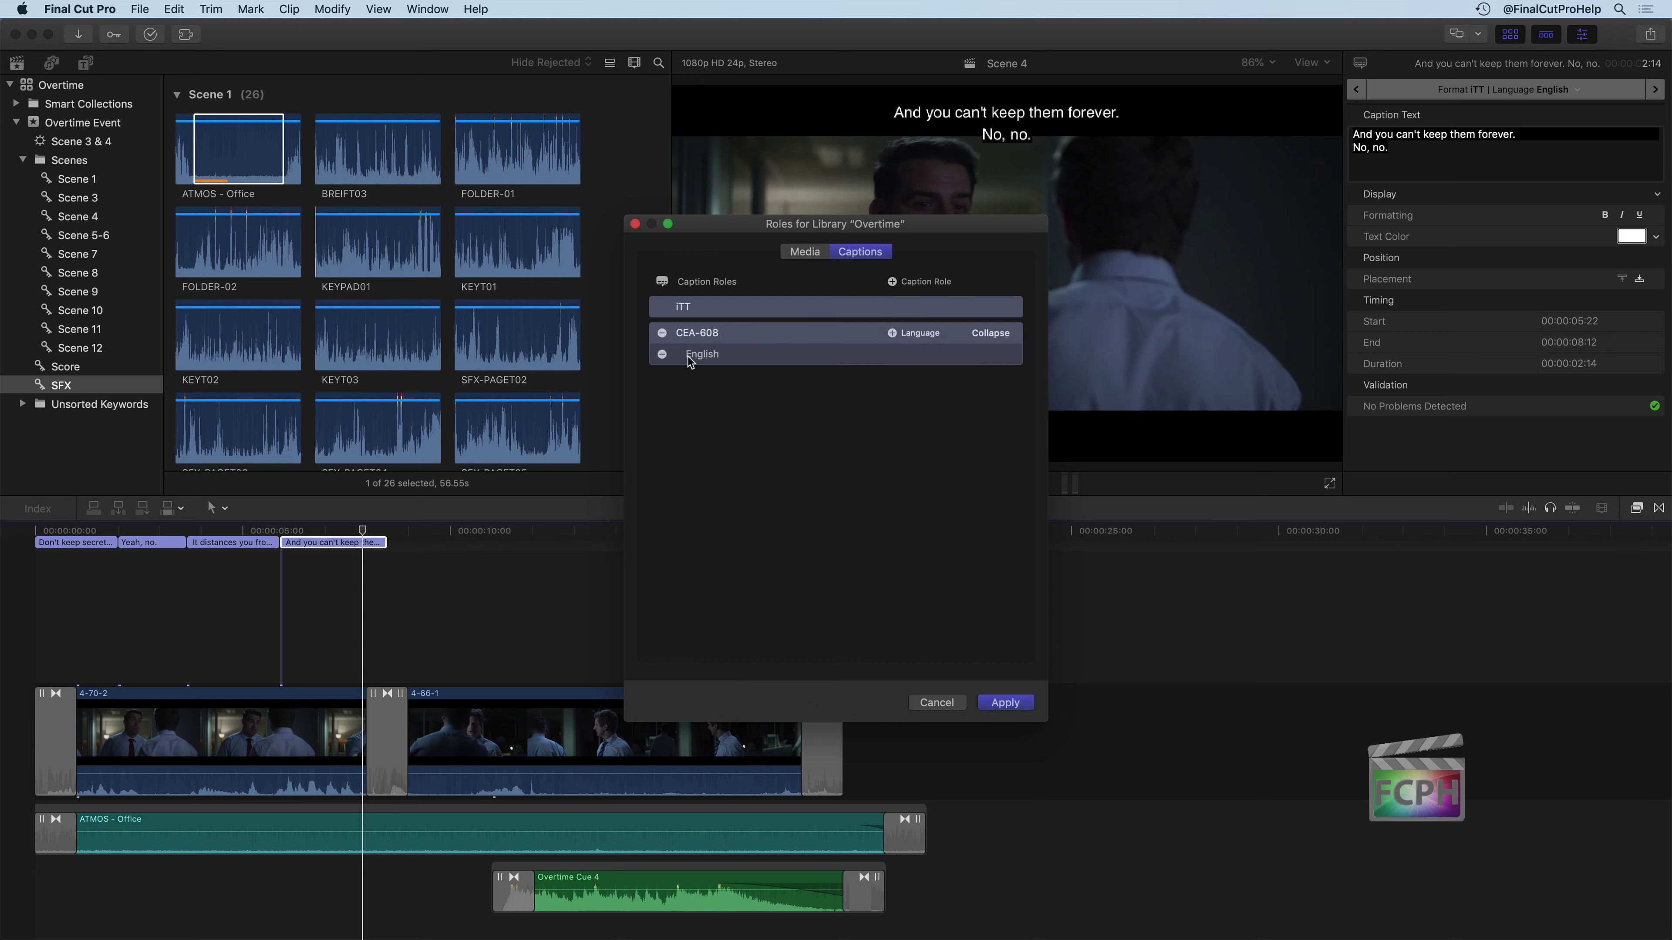
Step: Check the additional languages offered for the CEA-608 role without adding one, and apply the role changes
left_click(894, 334)
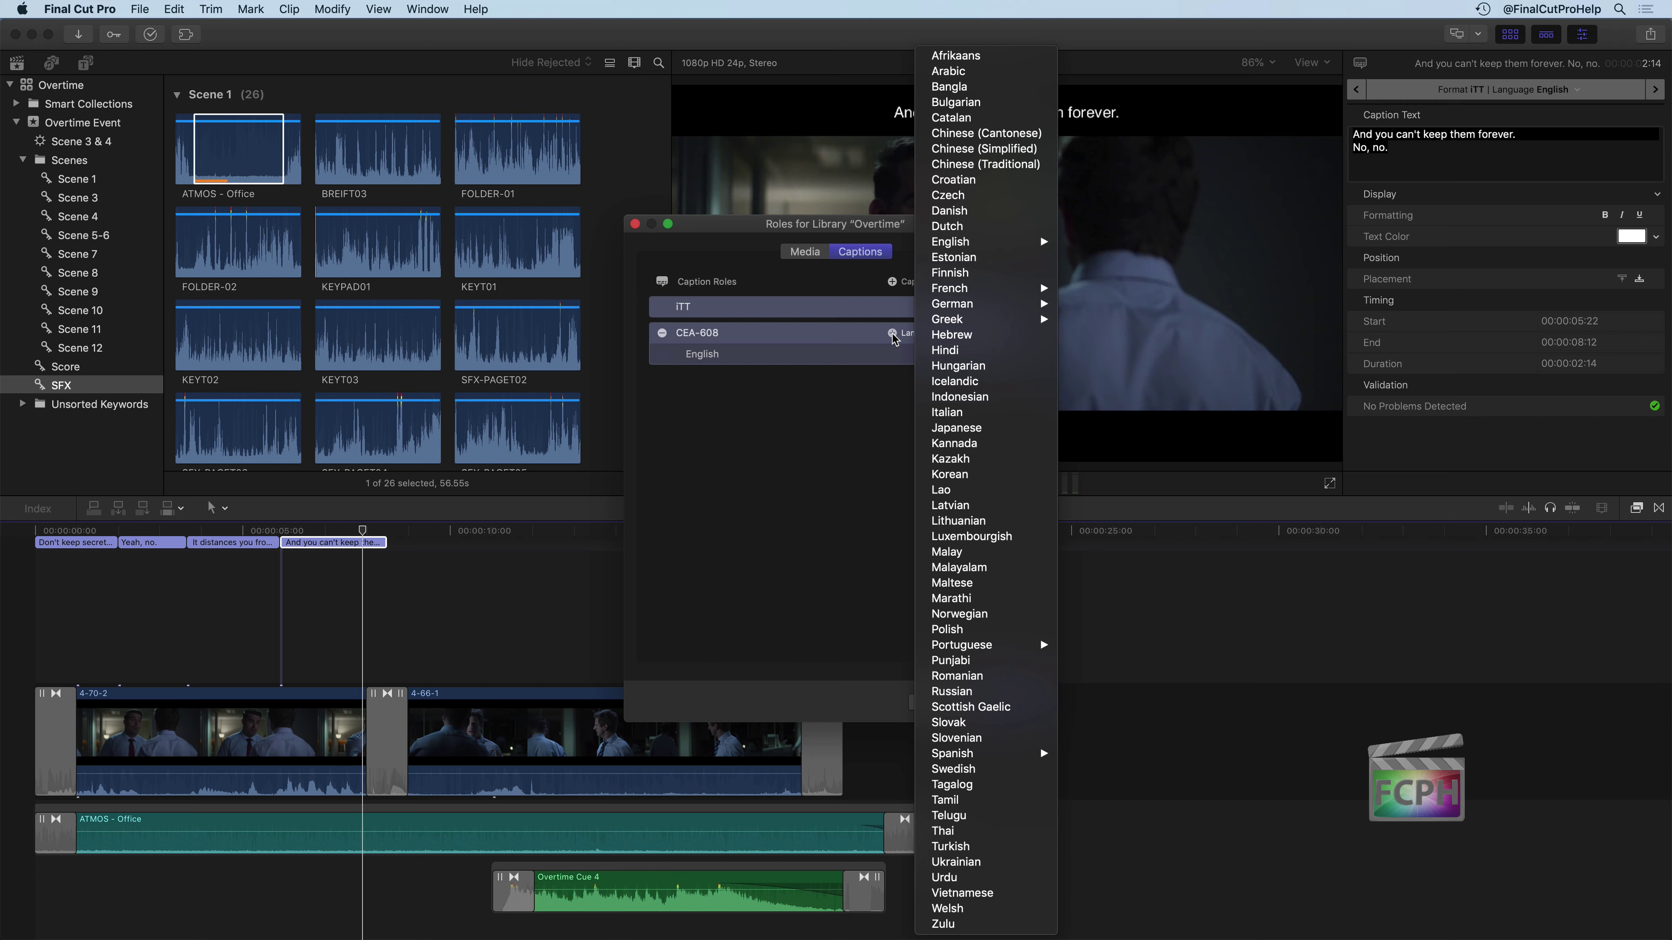
left_click(895, 338)
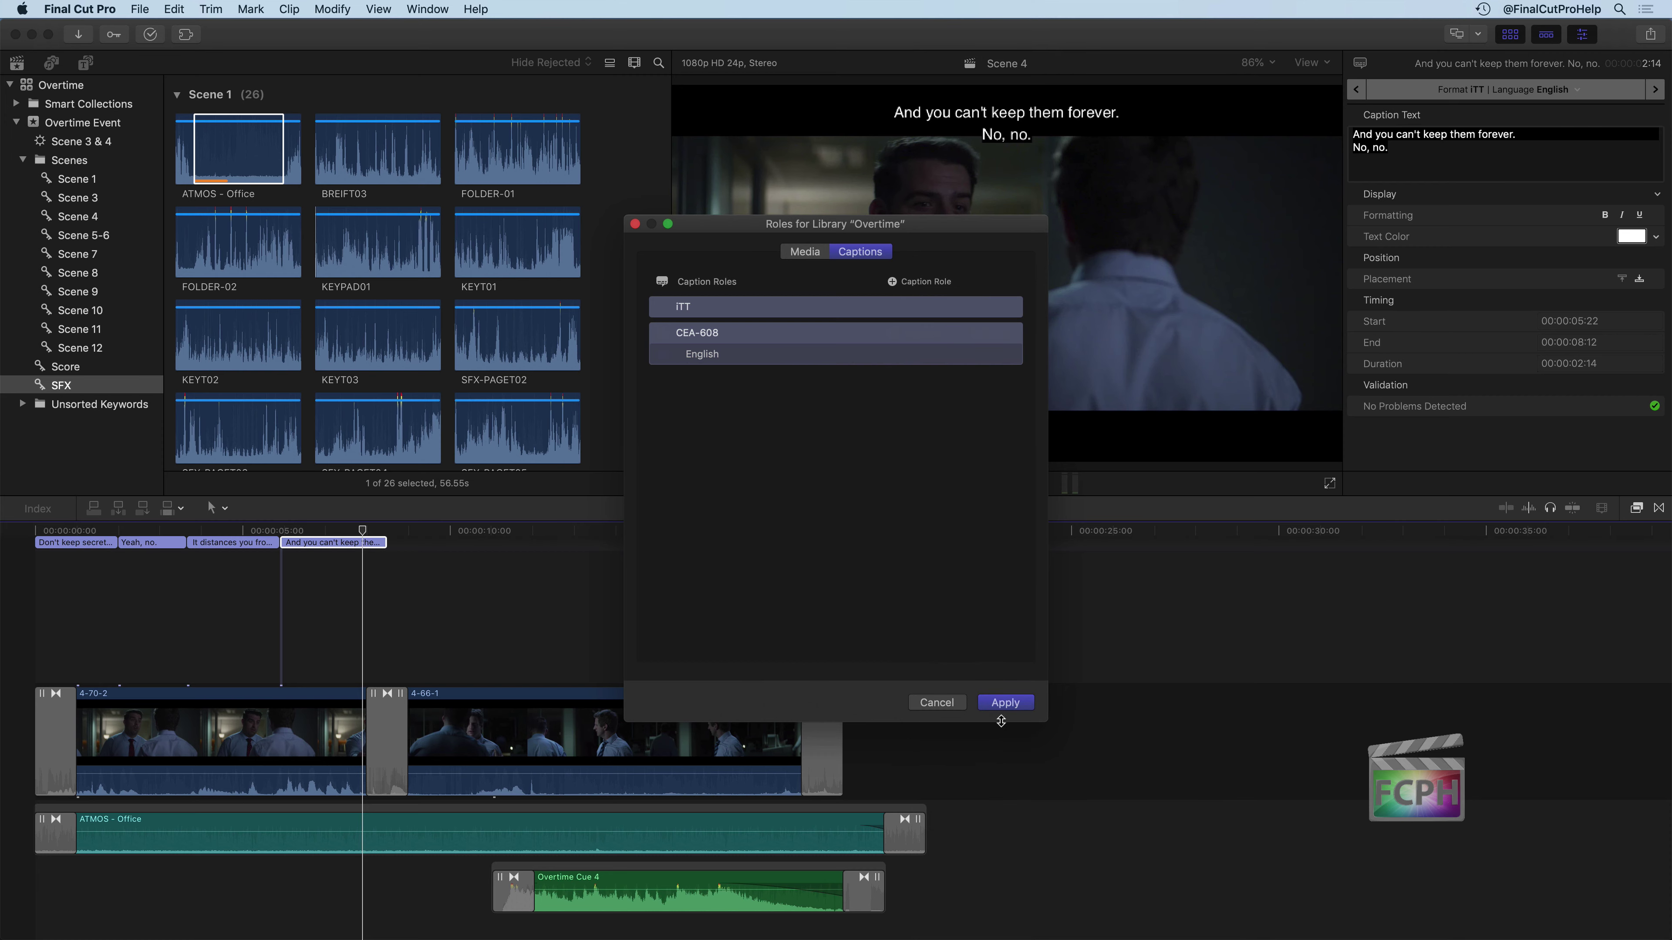
left_click(1006, 703)
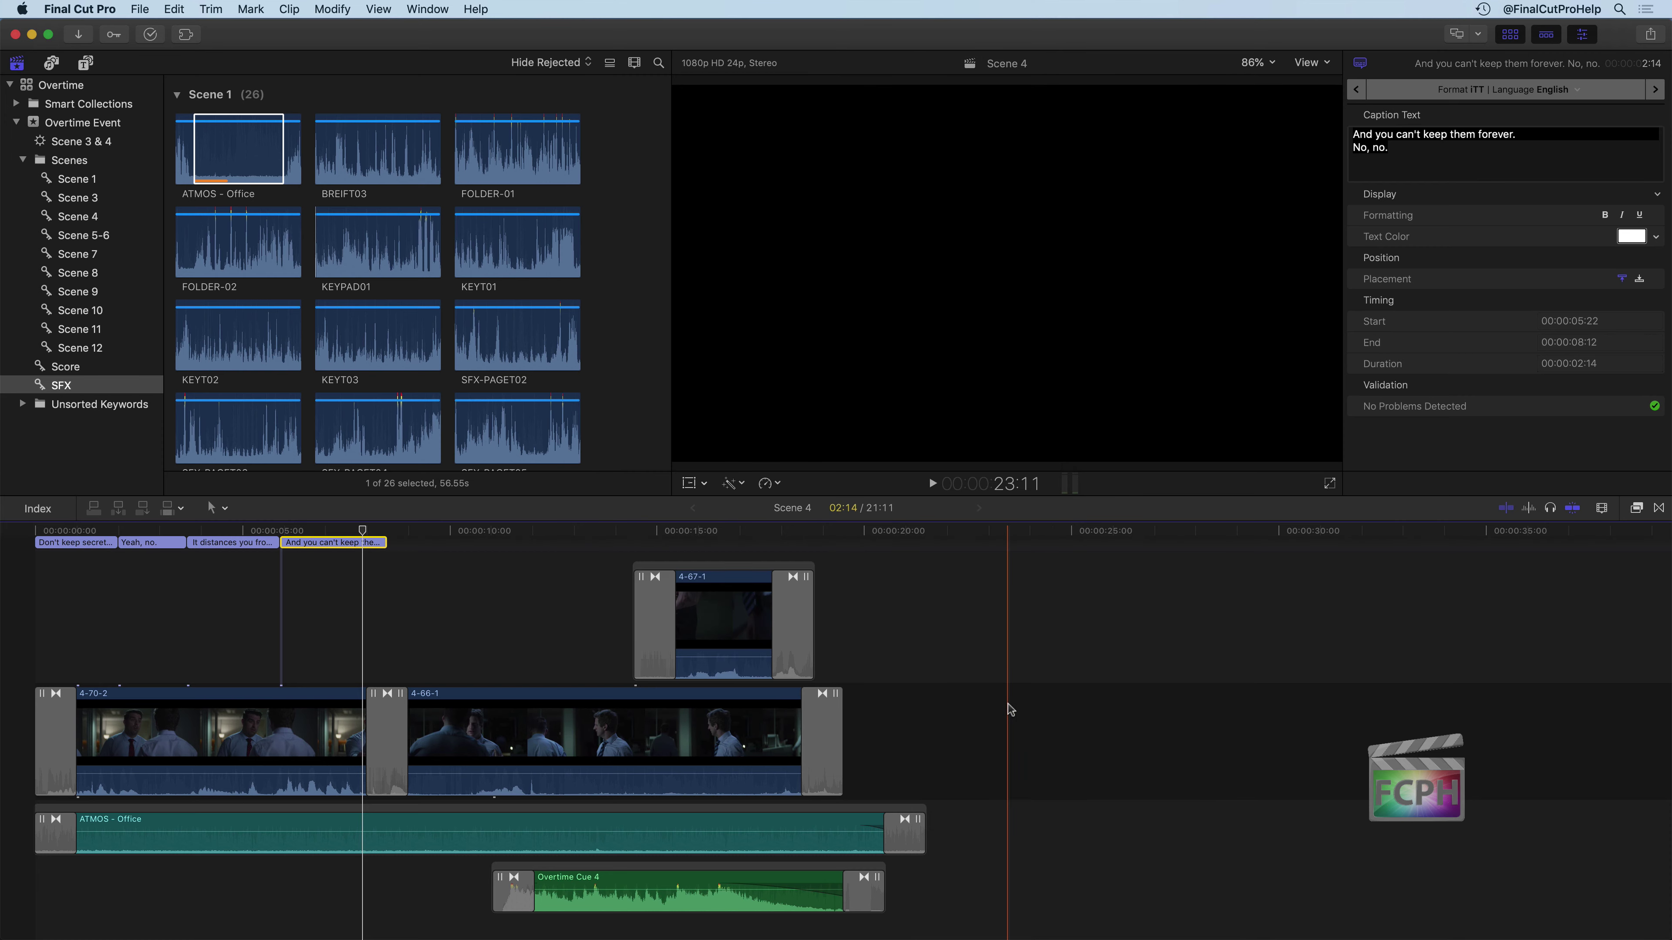
Step: List the timeline's captions in the index, search for "di", jump to the matching caption and clear the search
left_click(37, 509)
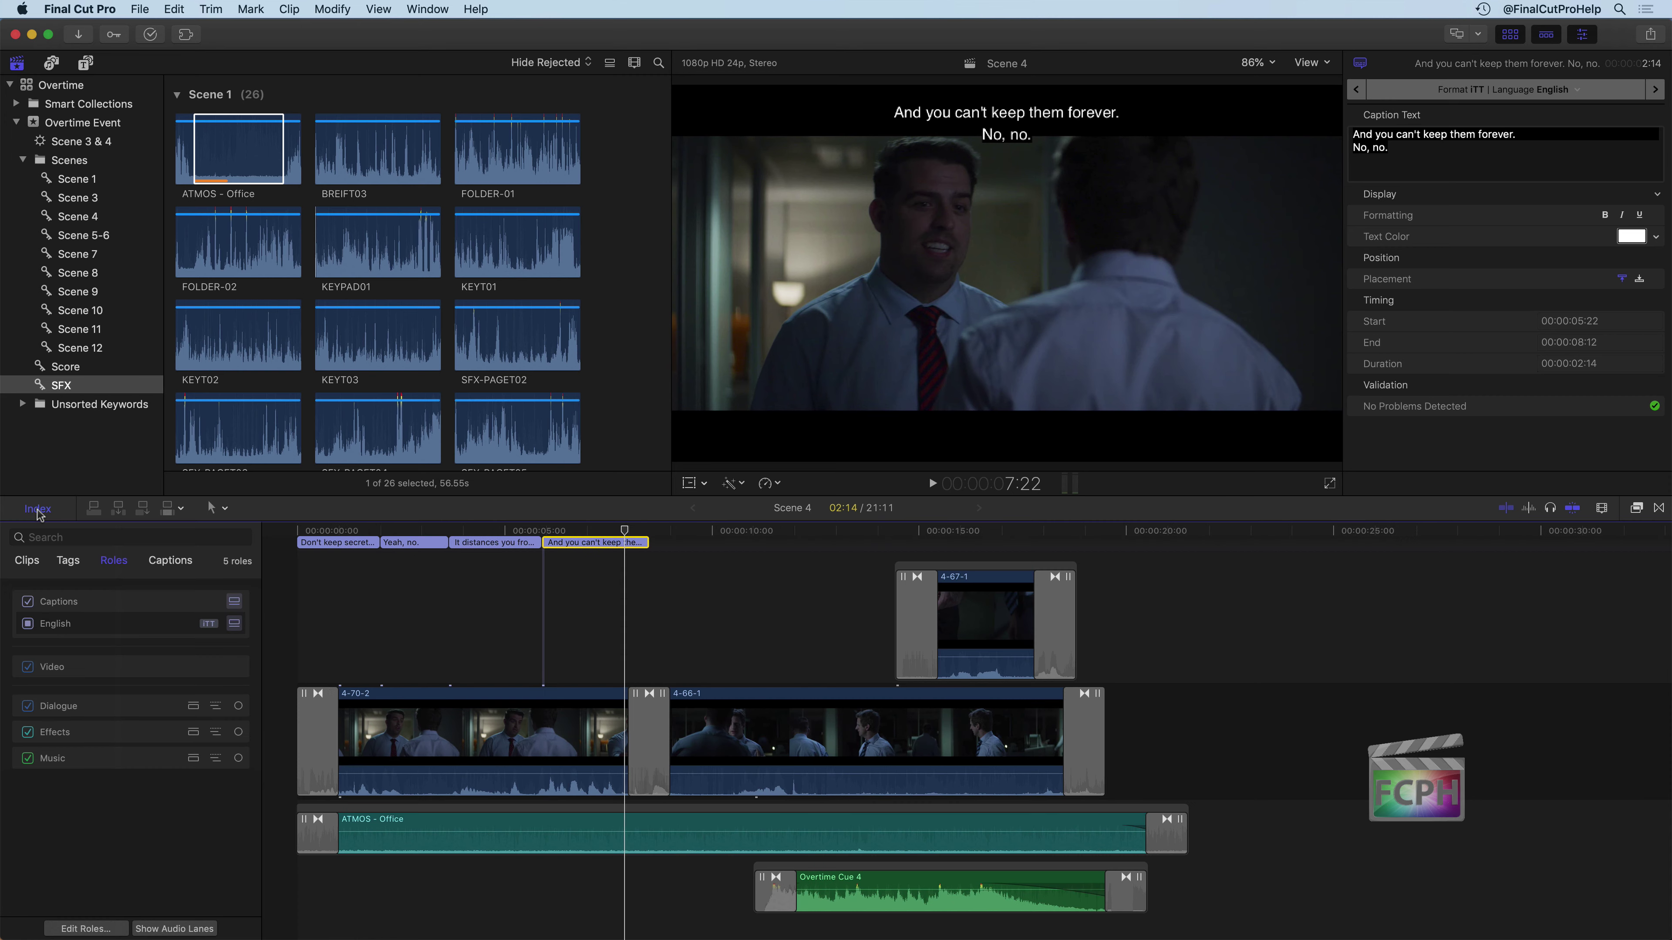
left_click(166, 568)
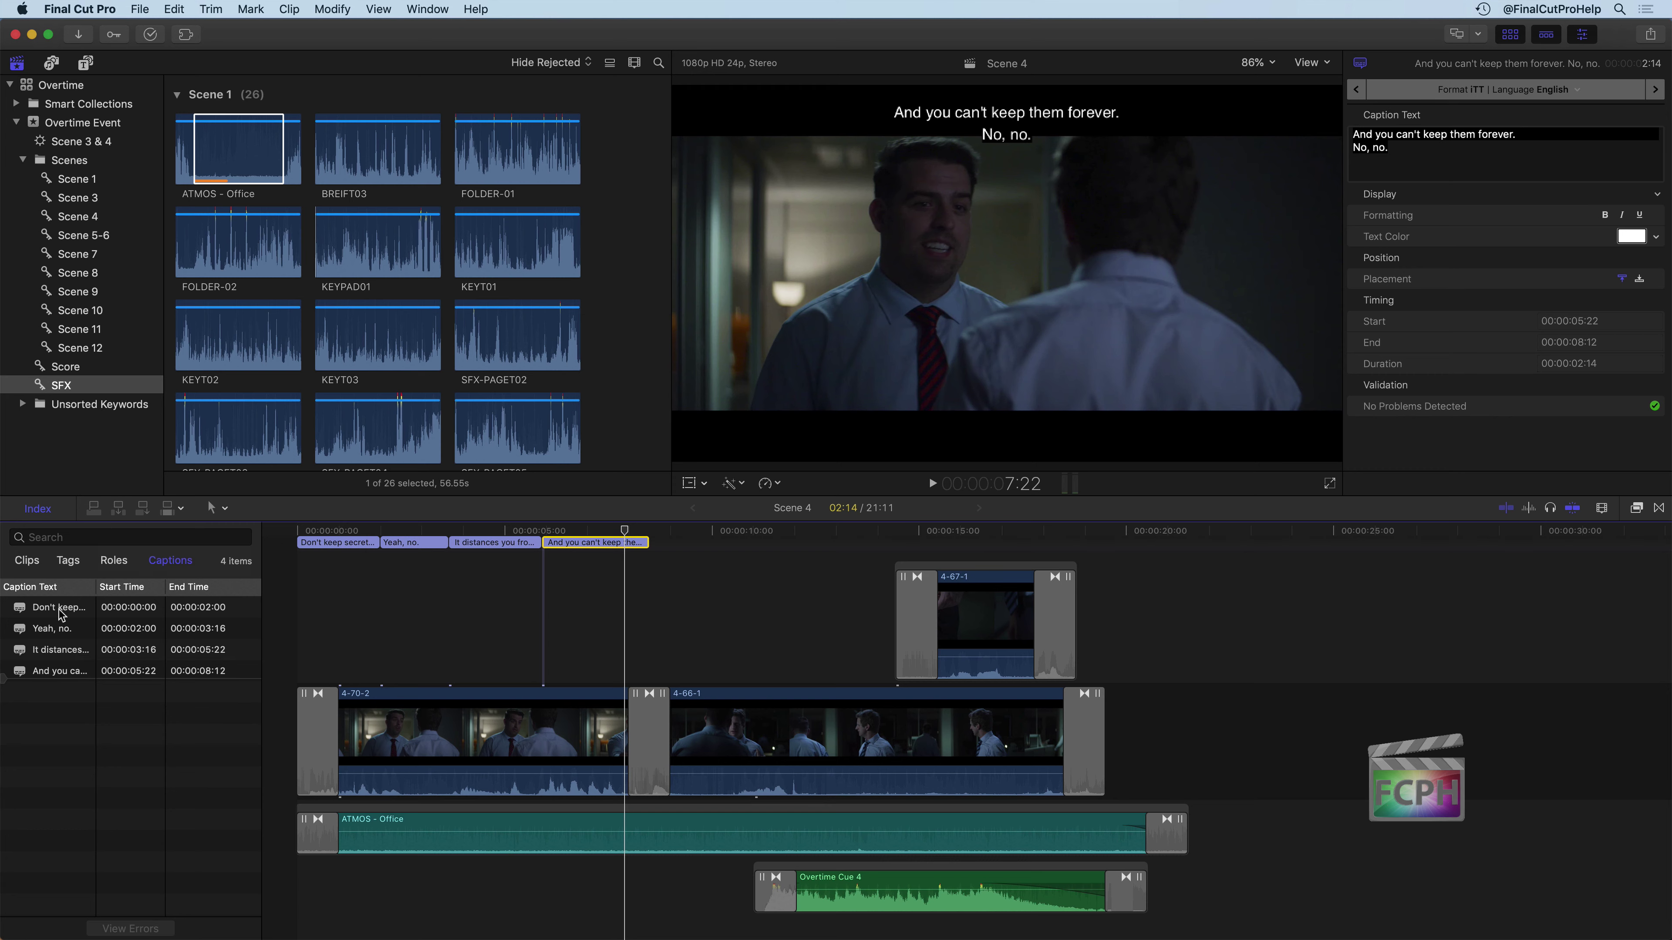
left_click(70, 535)
type("di")
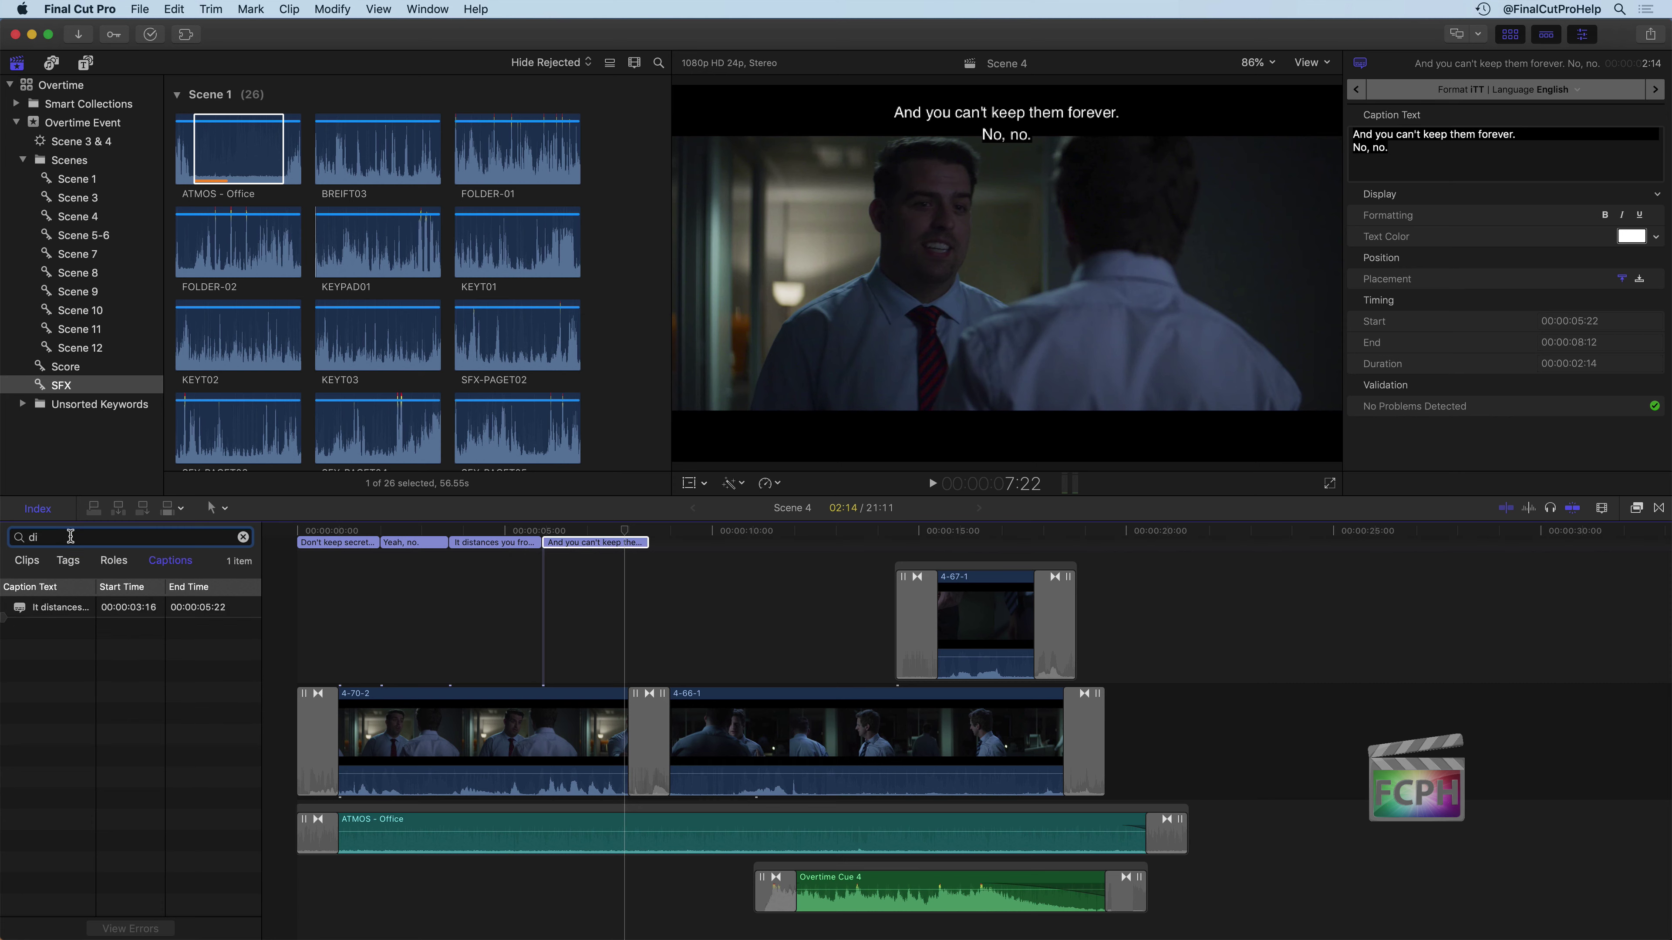
left_click(33, 610)
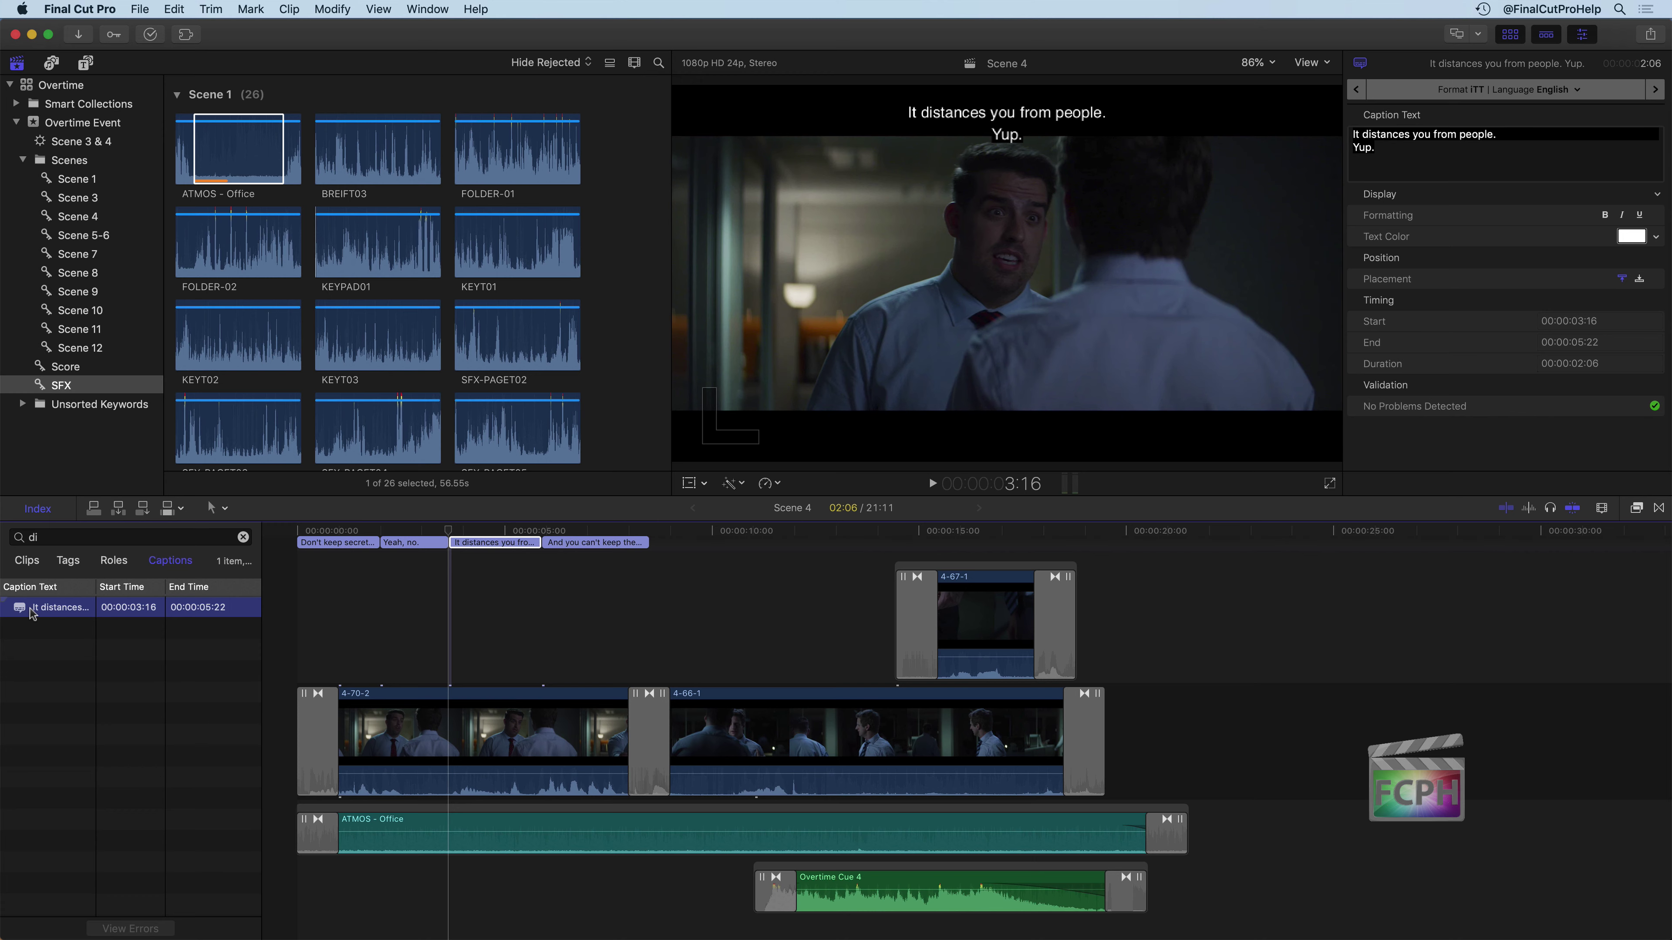
left_click(242, 537)
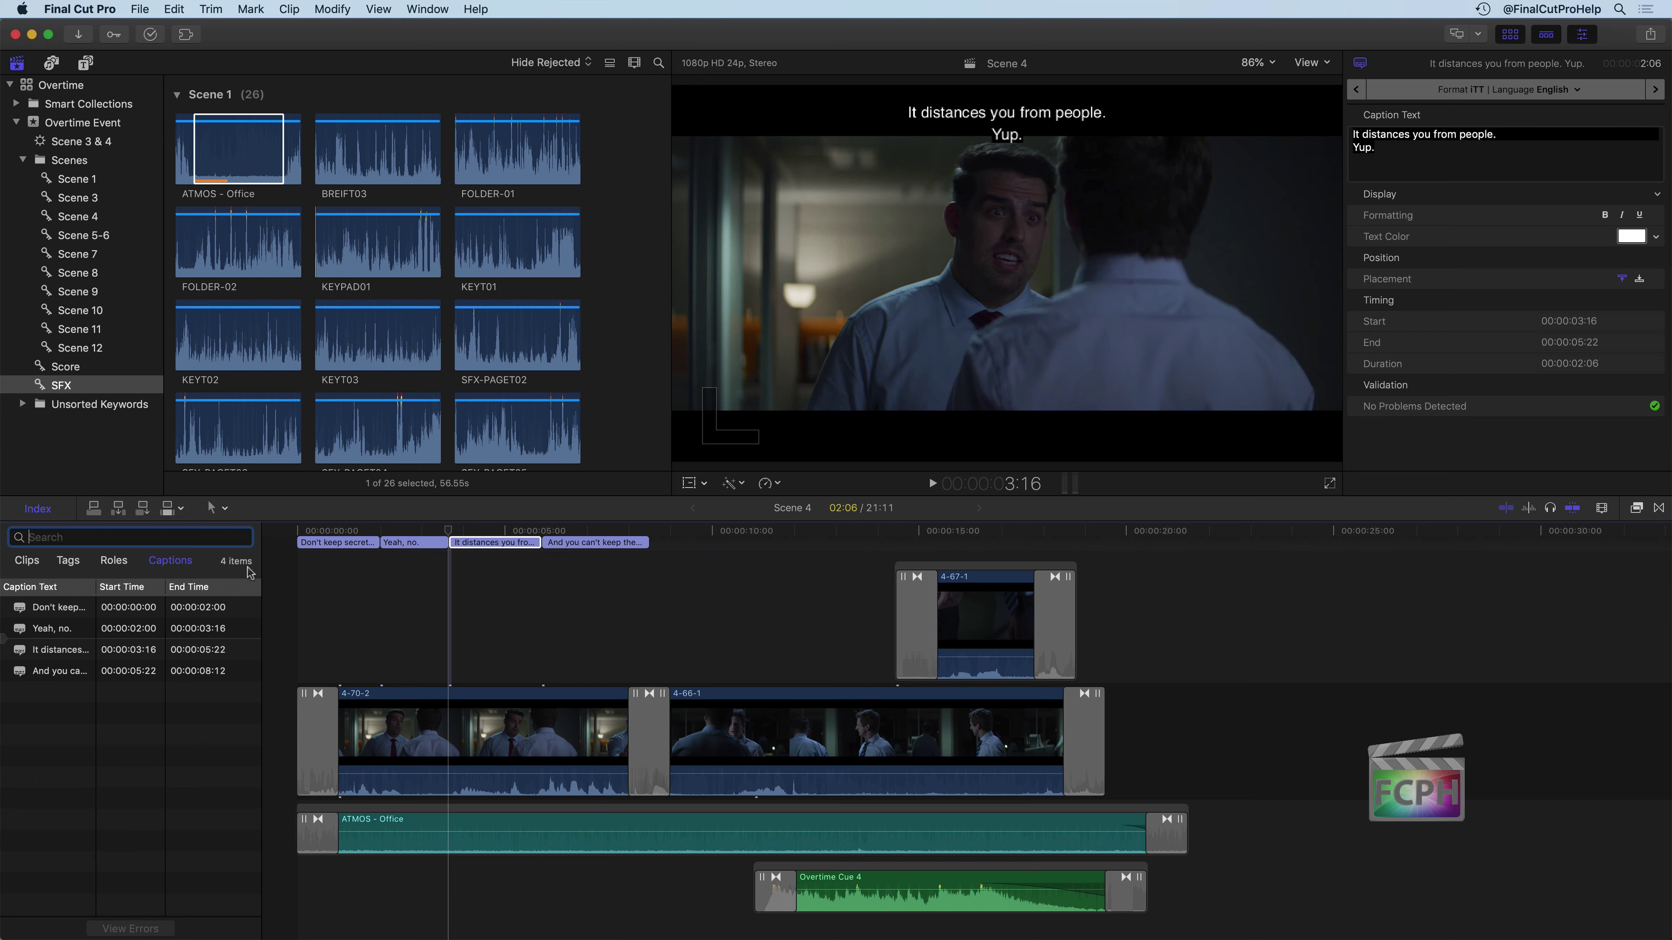
left_click(322, 542)
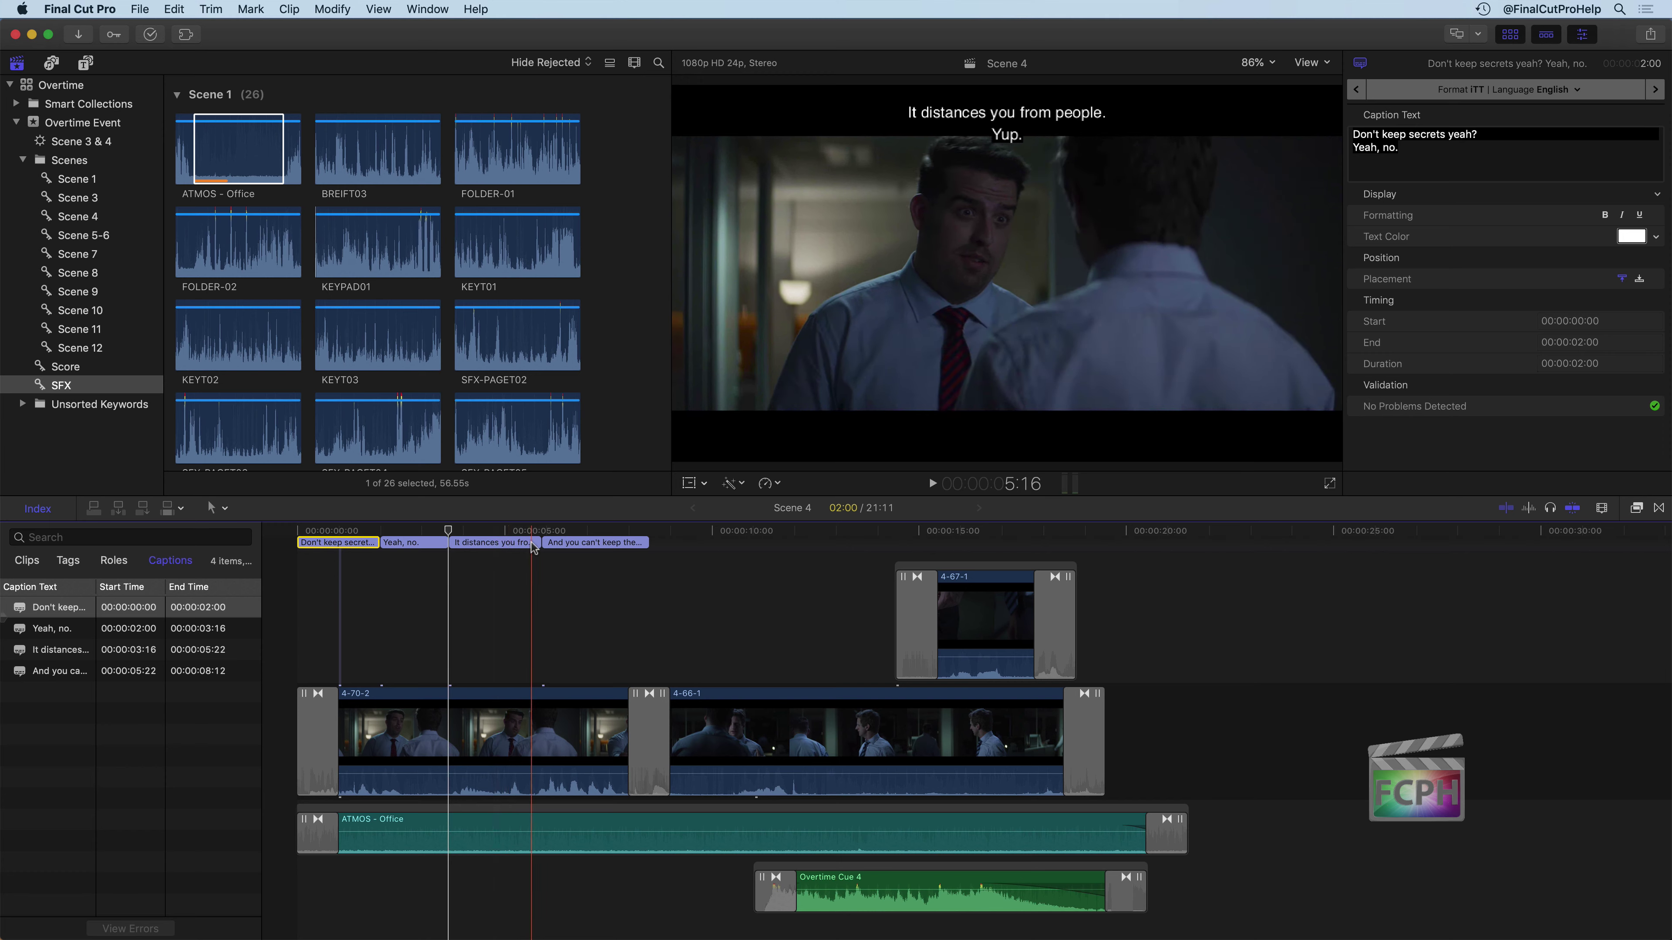
left_click(422, 744)
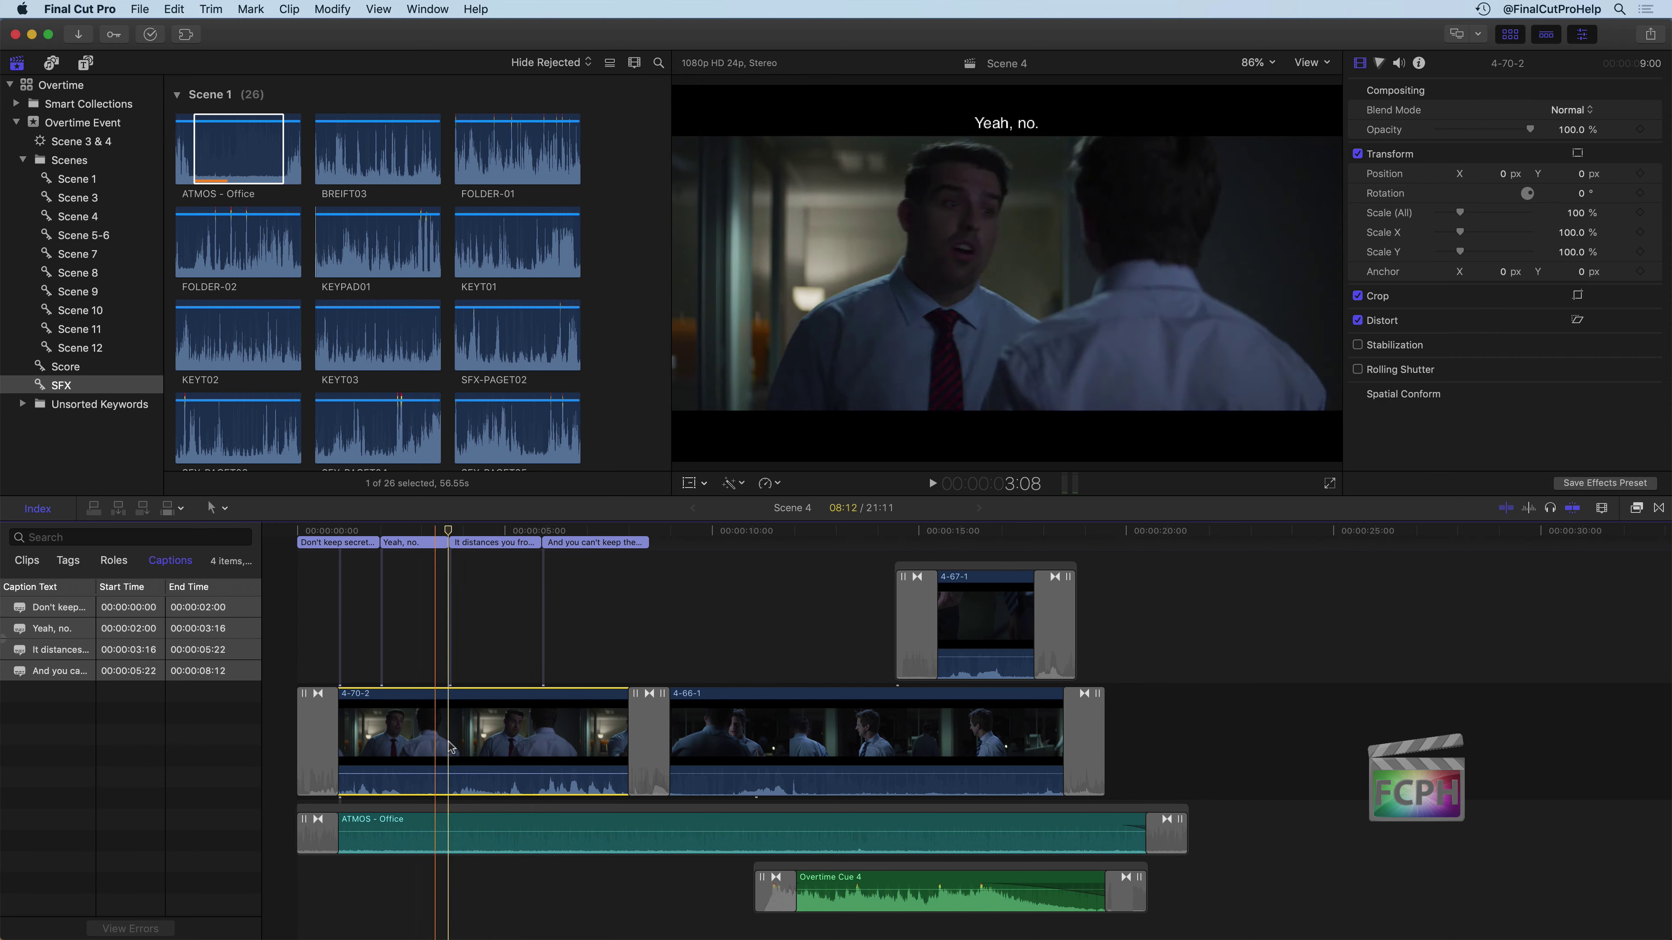
left_click_drag(545, 744, 1133, 759)
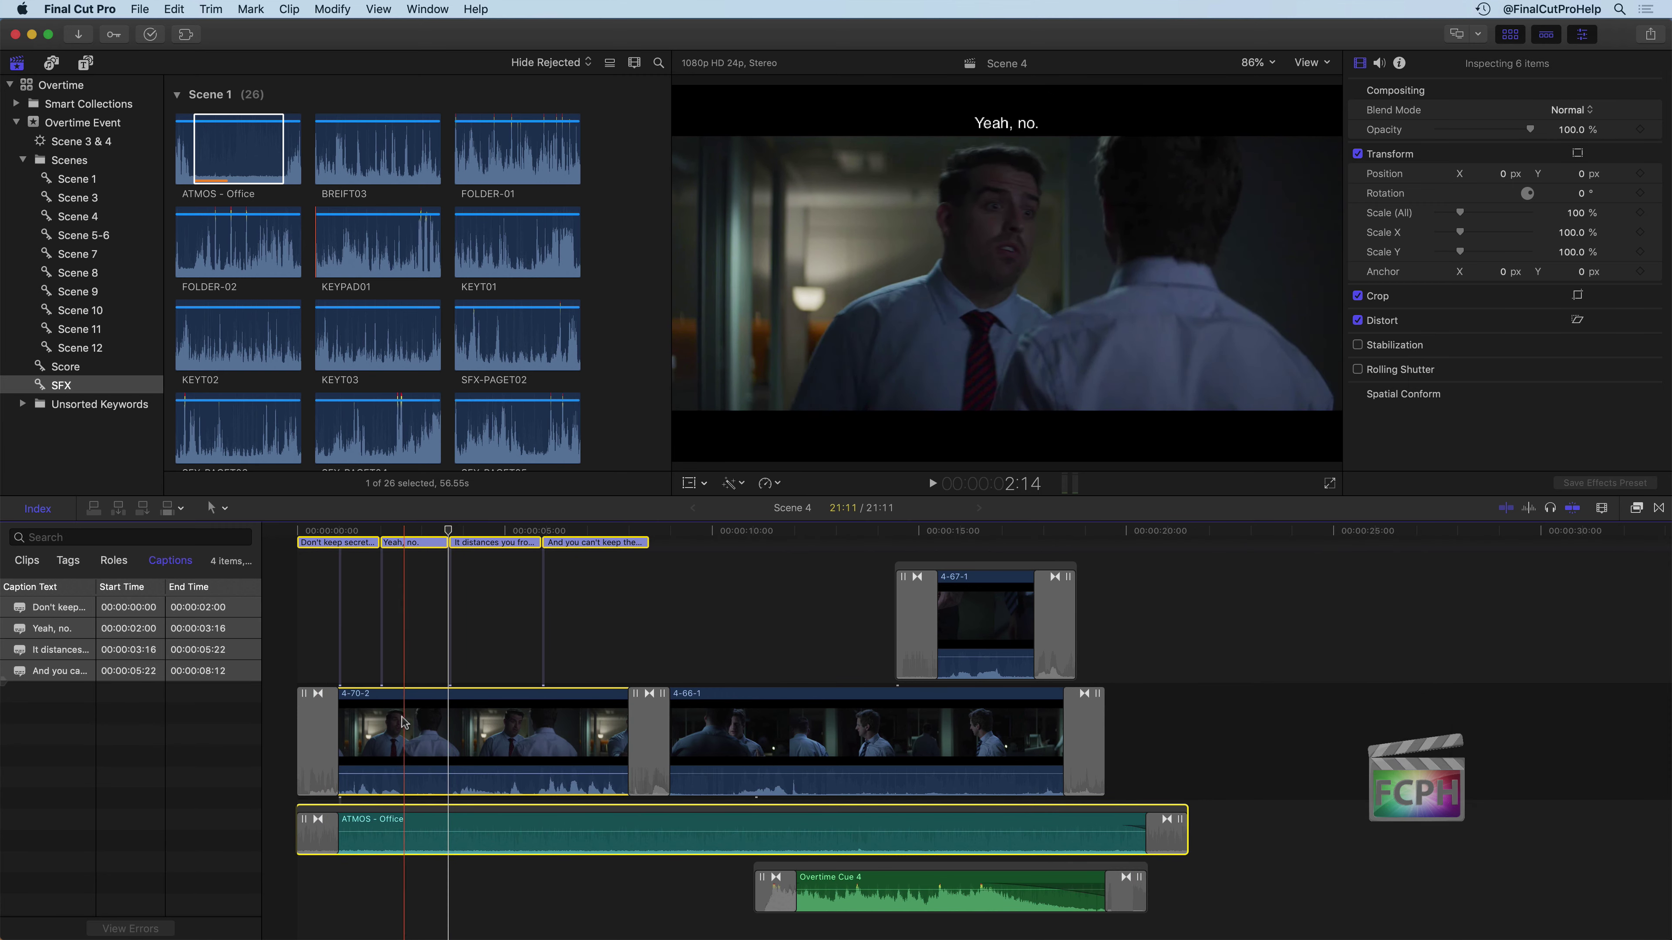
left_click_drag(407, 718, 429, 744)
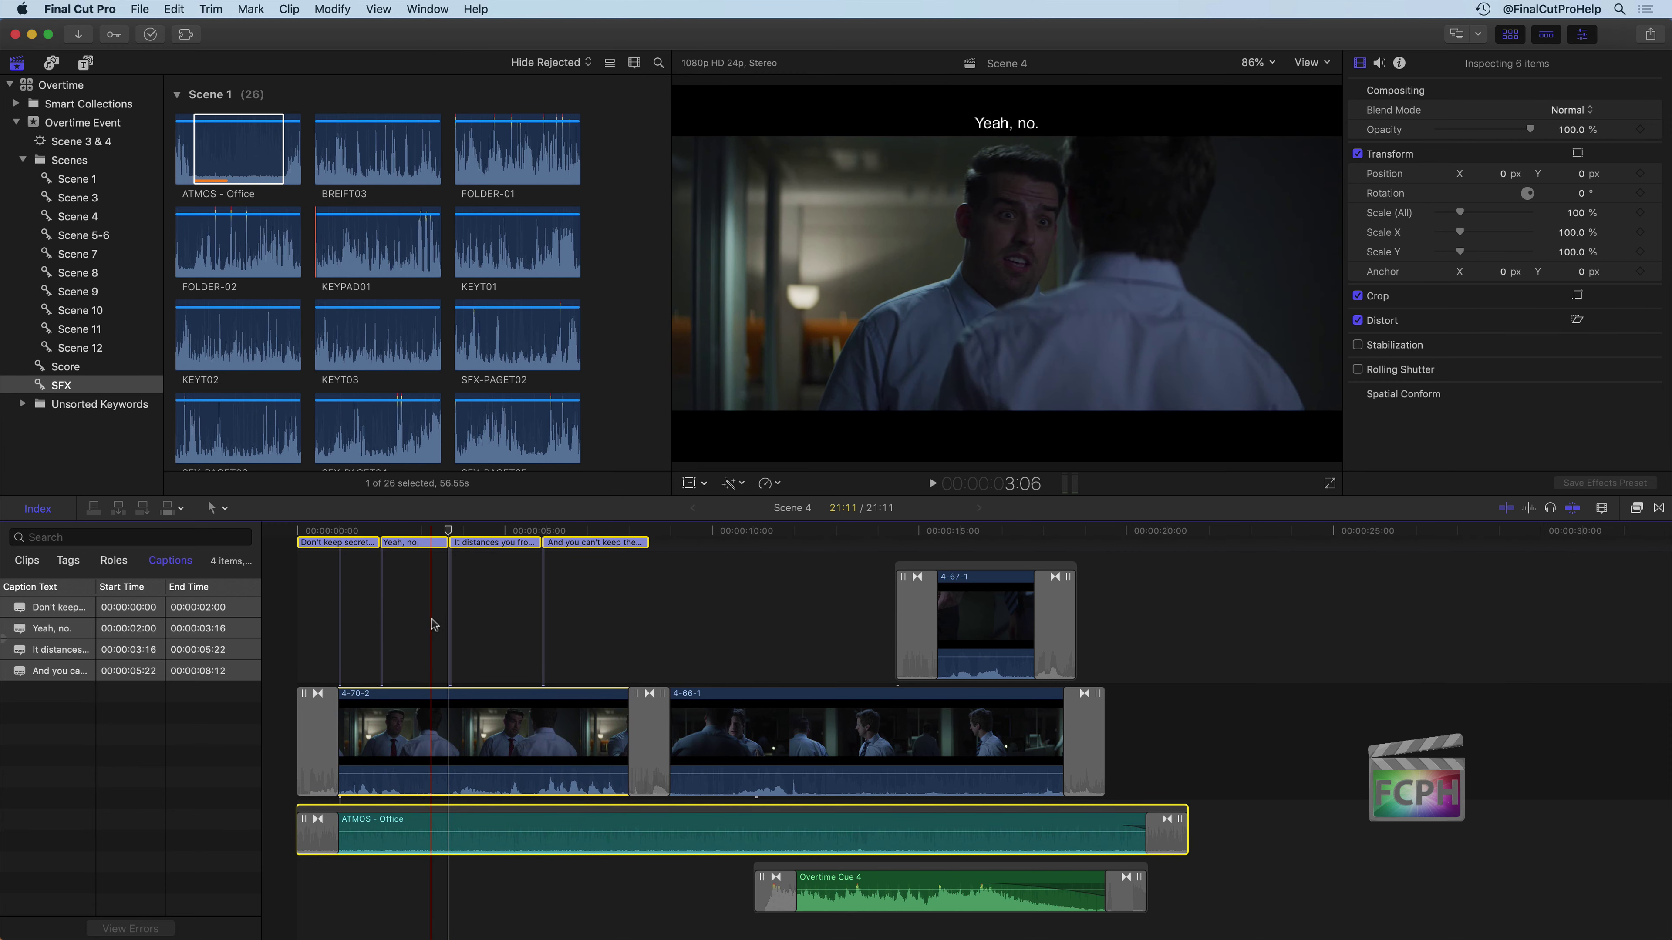
left_click(597, 337)
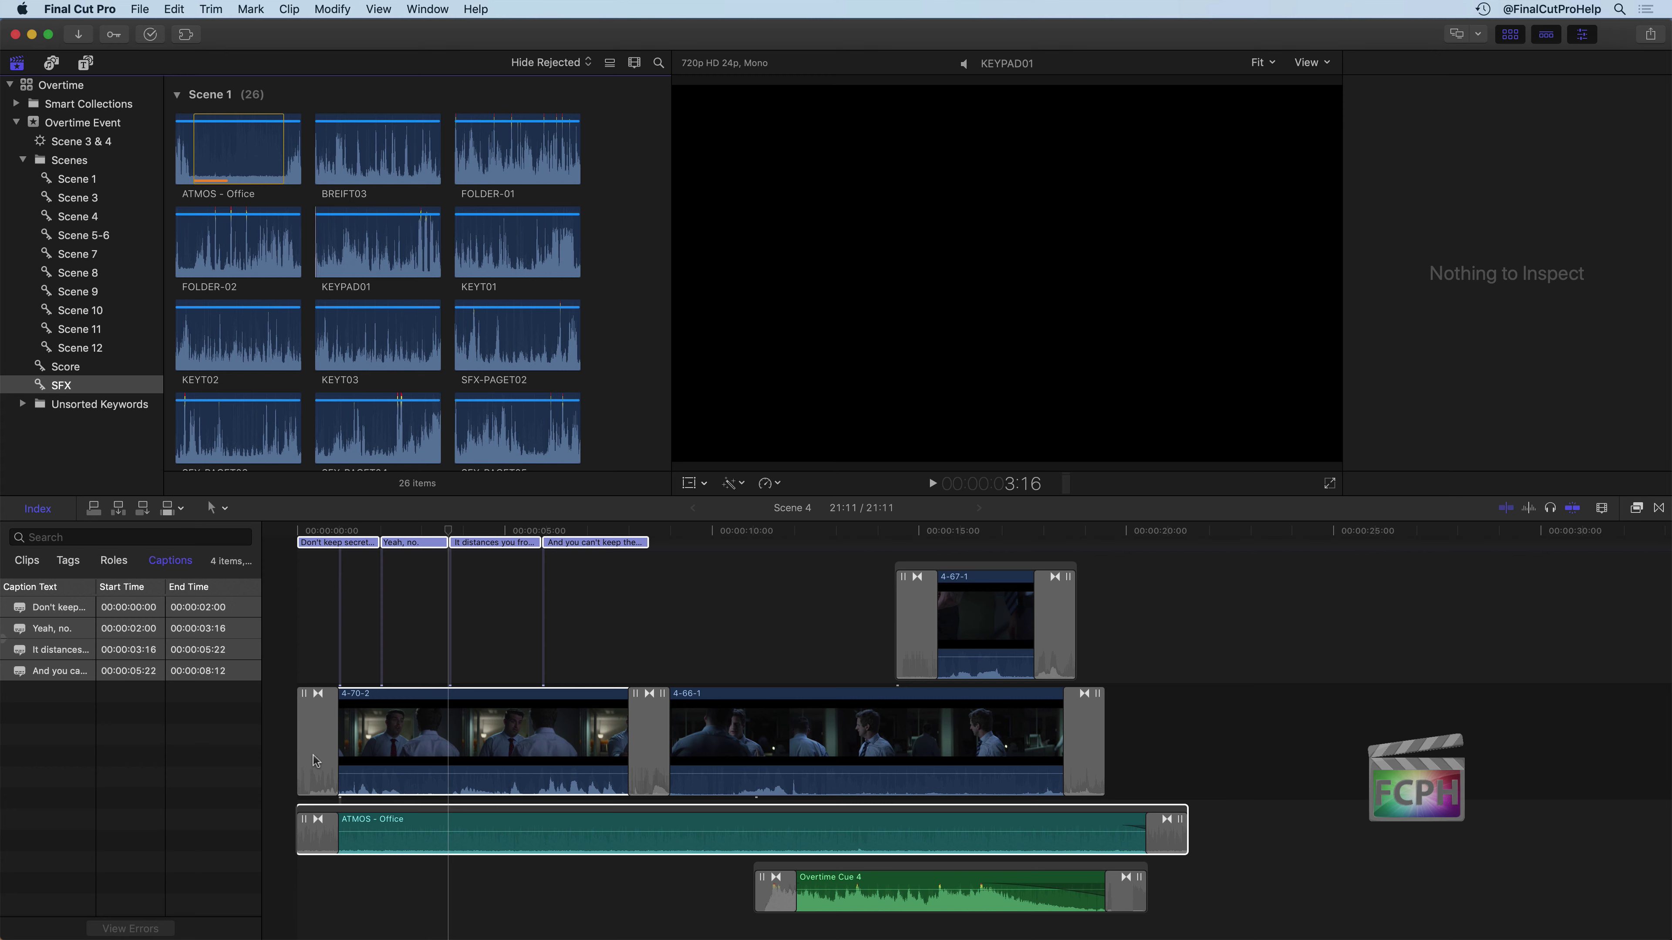
left_click(459, 648)
left_click(452, 632)
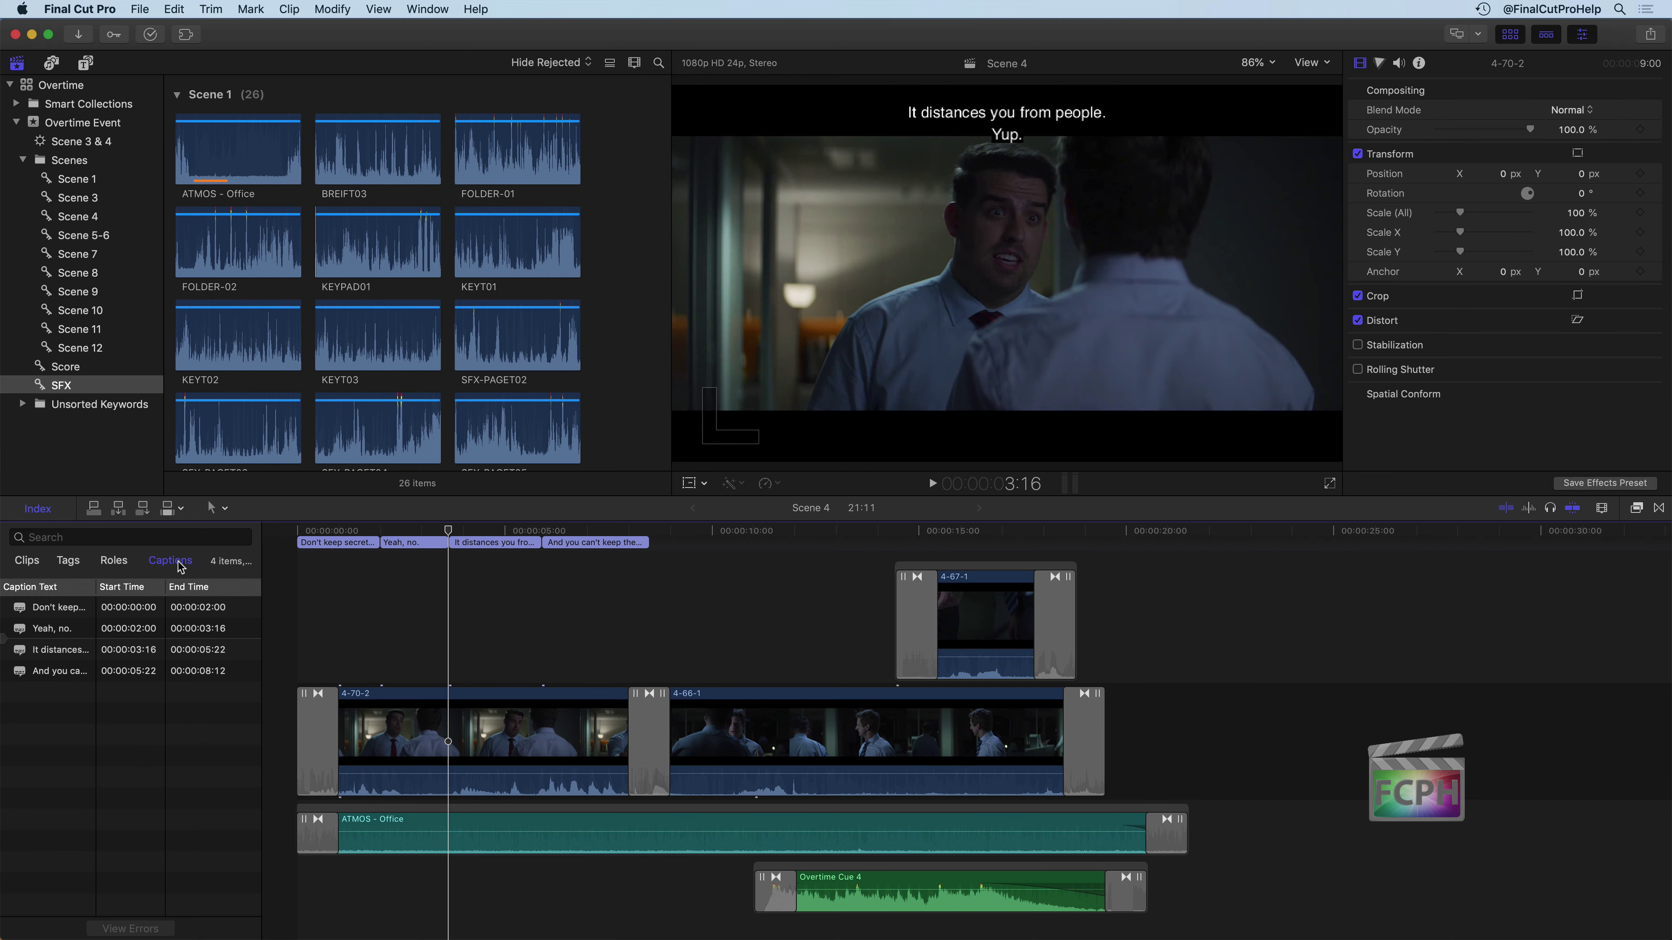
Step: Review the caption roles in the timeline index, highlight the English iTT subrole and toggle its captions' lane off and on
left_click(113, 561)
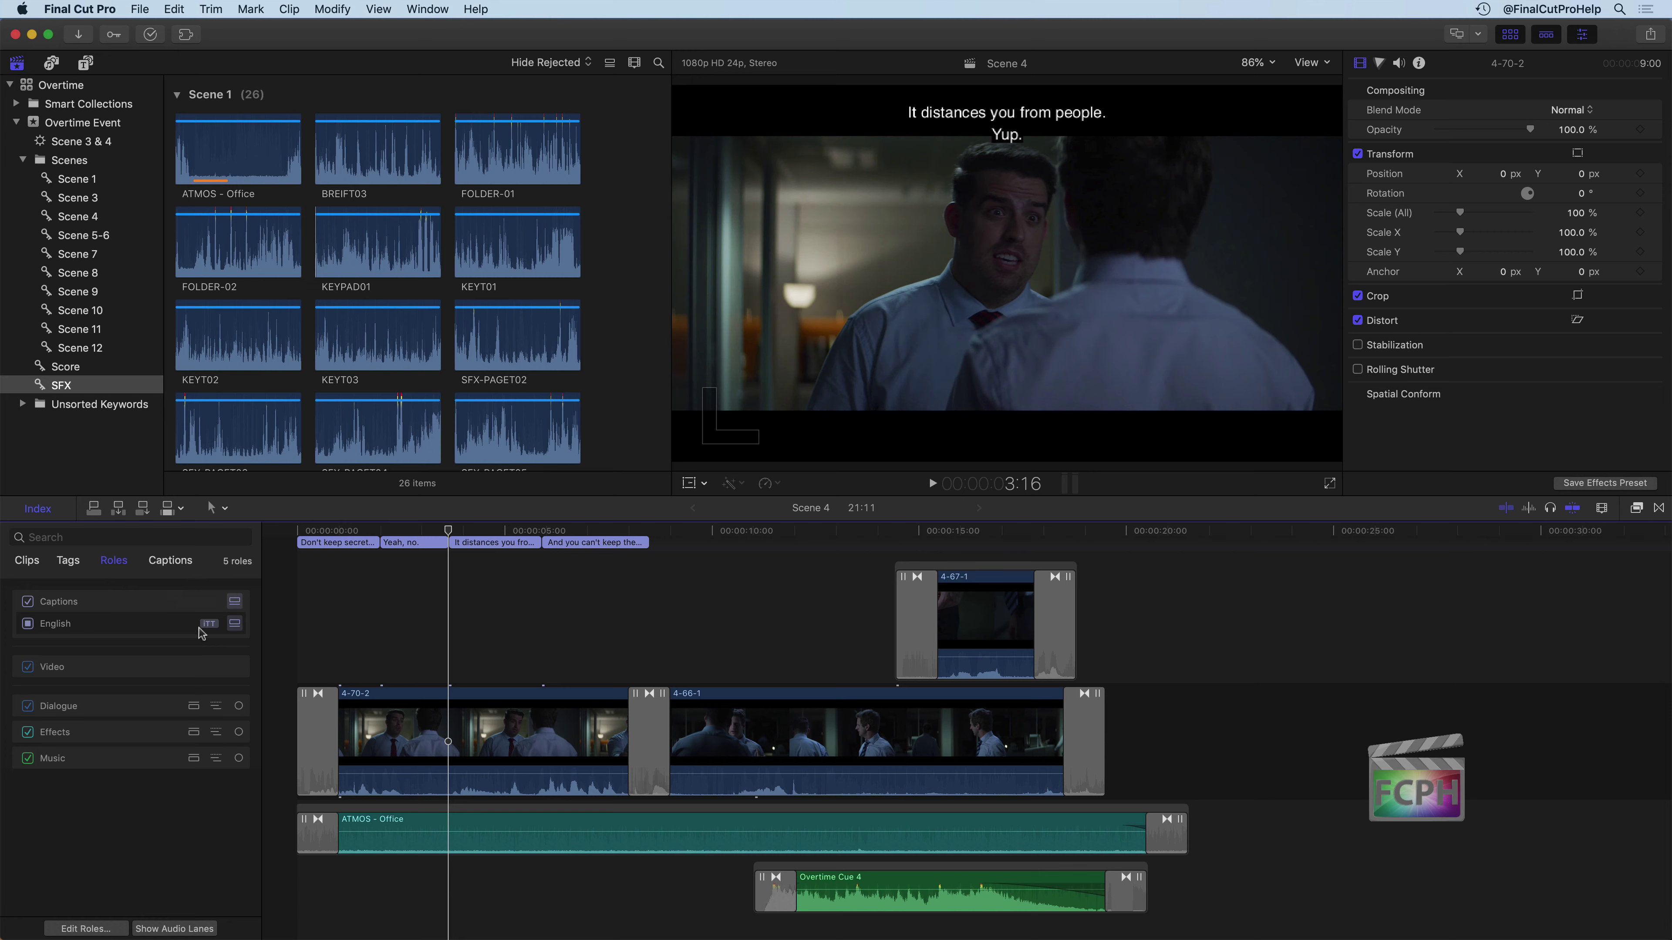
left_click(60, 624)
mouse_move(62, 604)
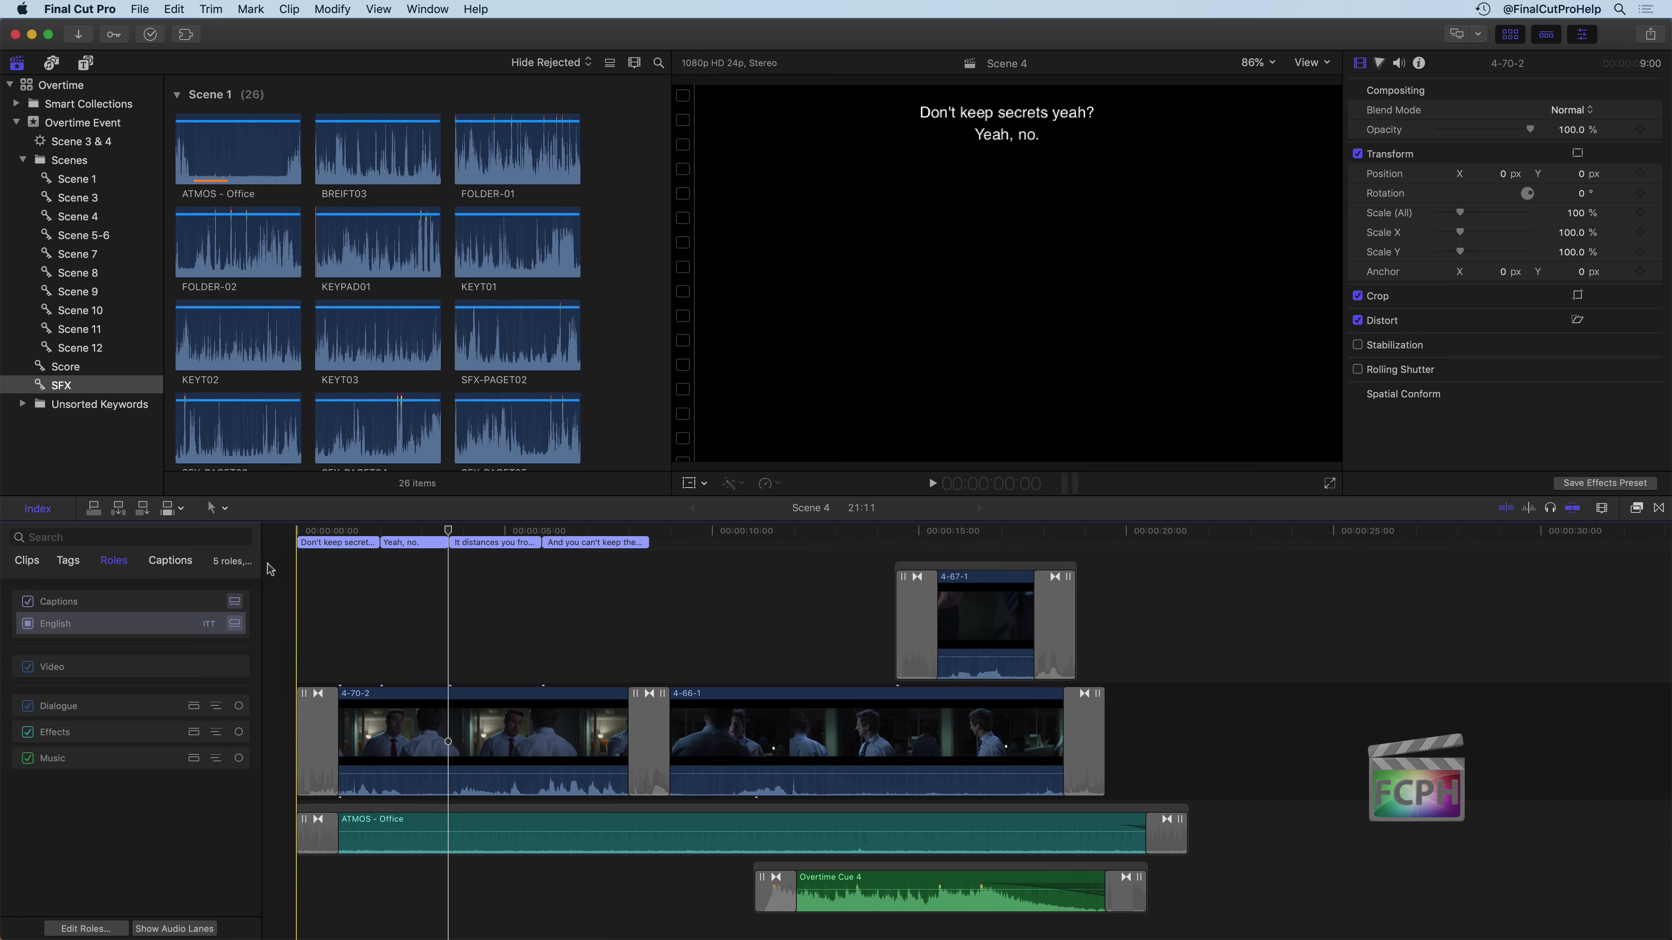
left_click(235, 626)
left_click(235, 626)
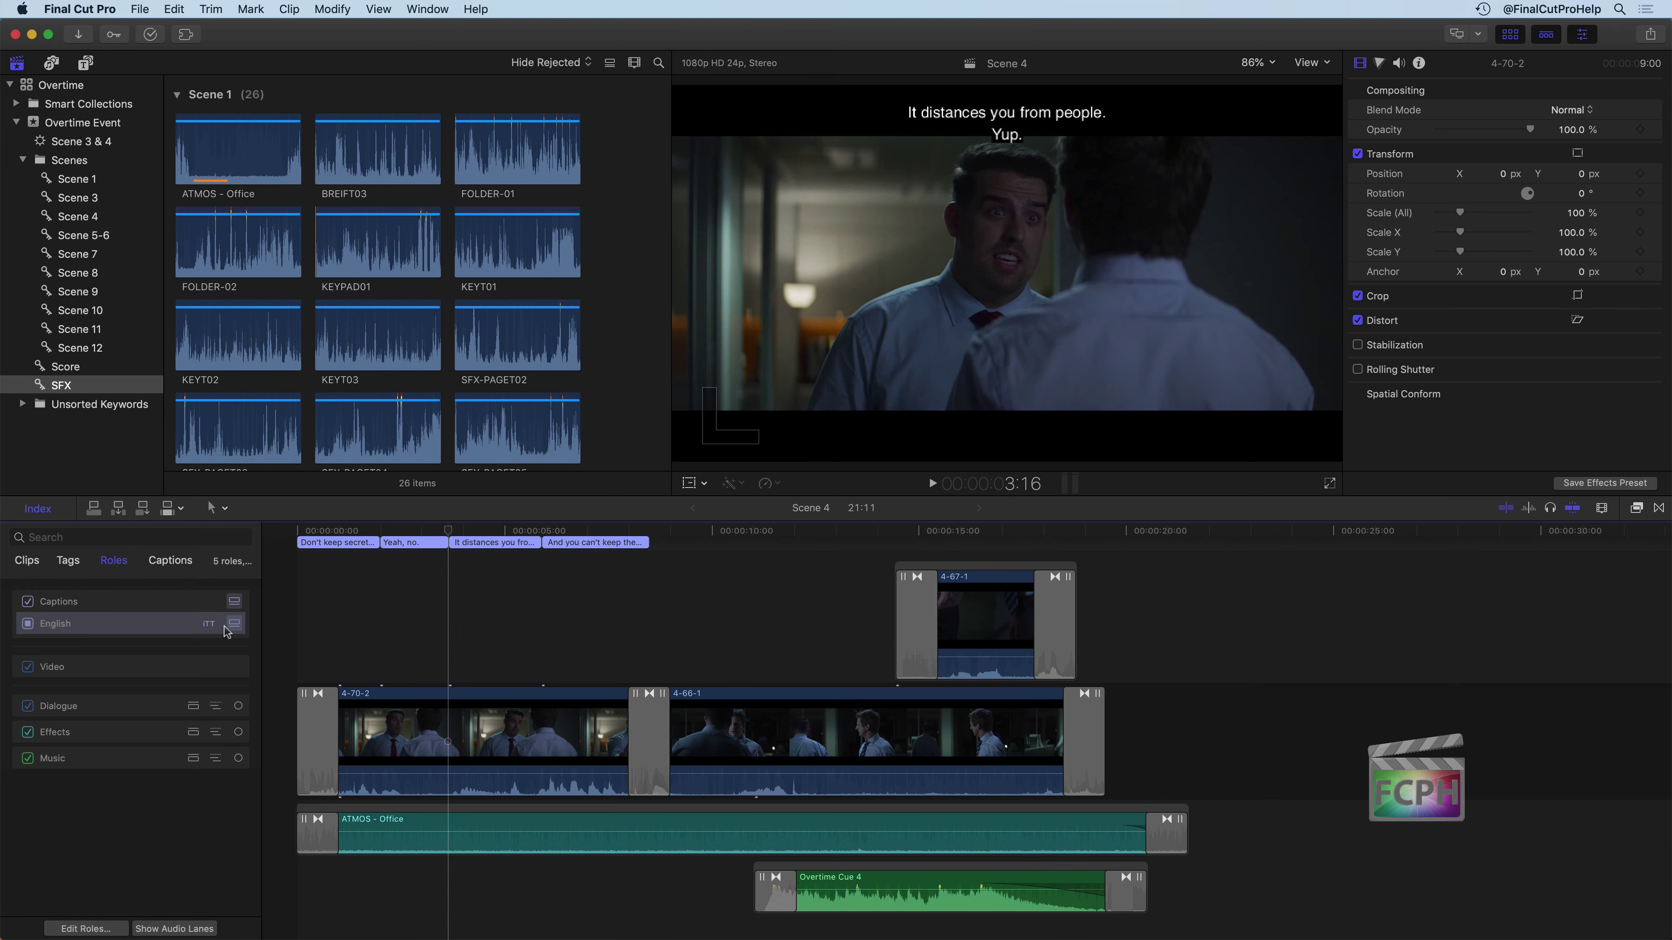
Step: Select all four captions and convert them to the English subrole of CEA-608
left_click(338, 542)
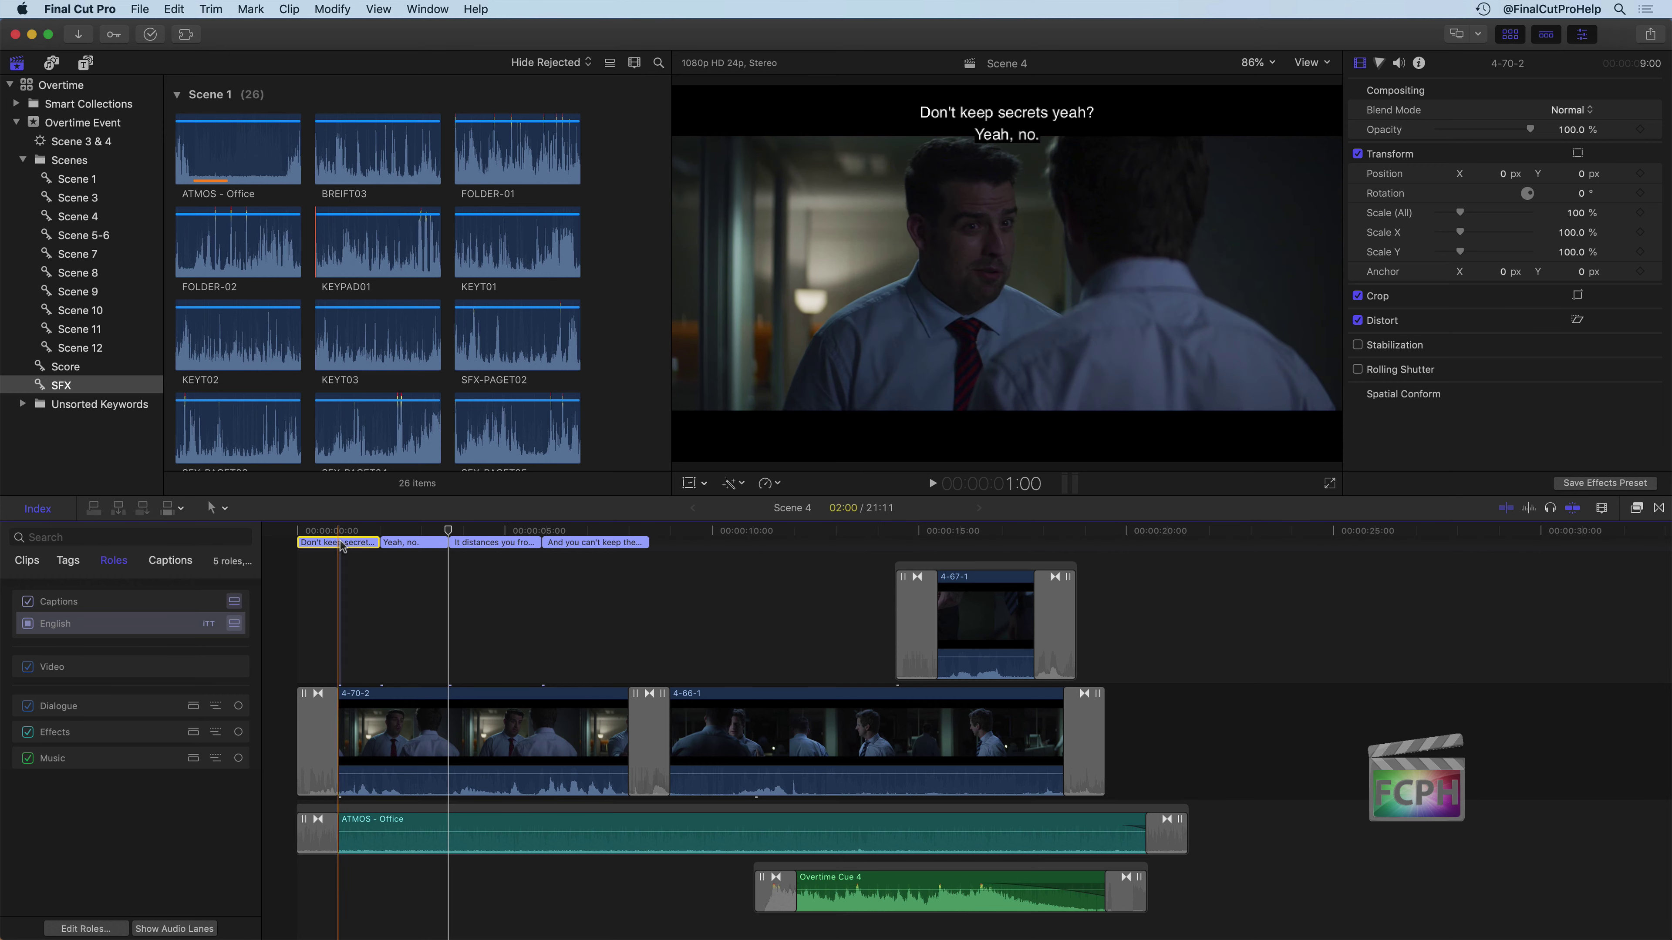
left_click(591, 544, "shift")
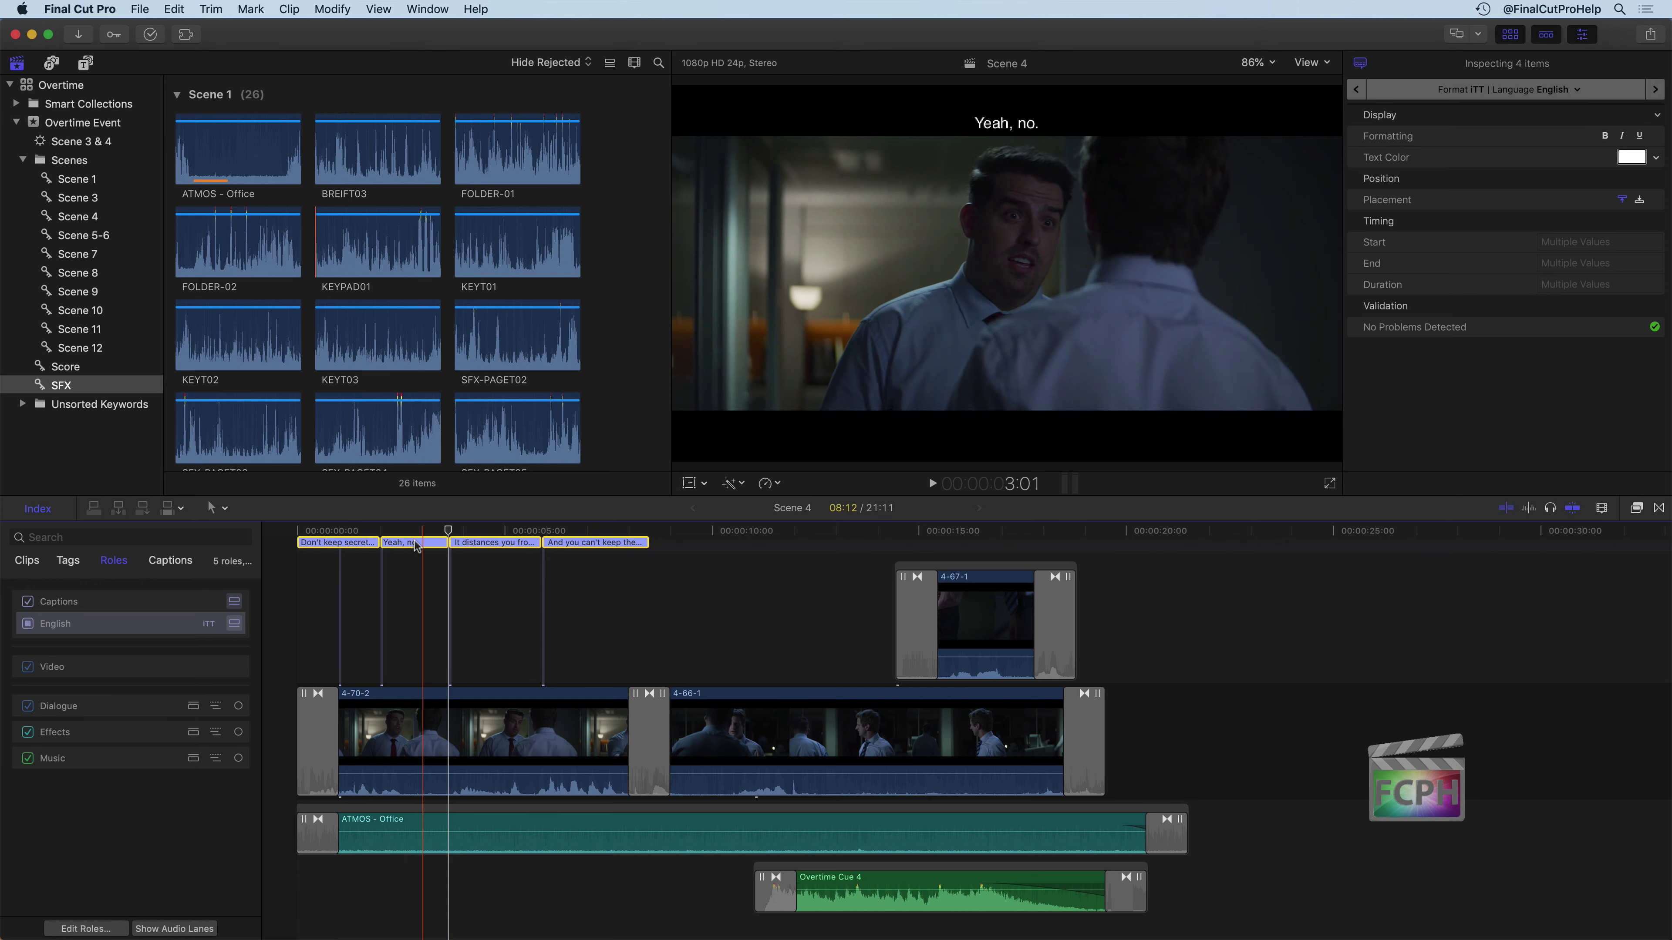
right_click(333, 545)
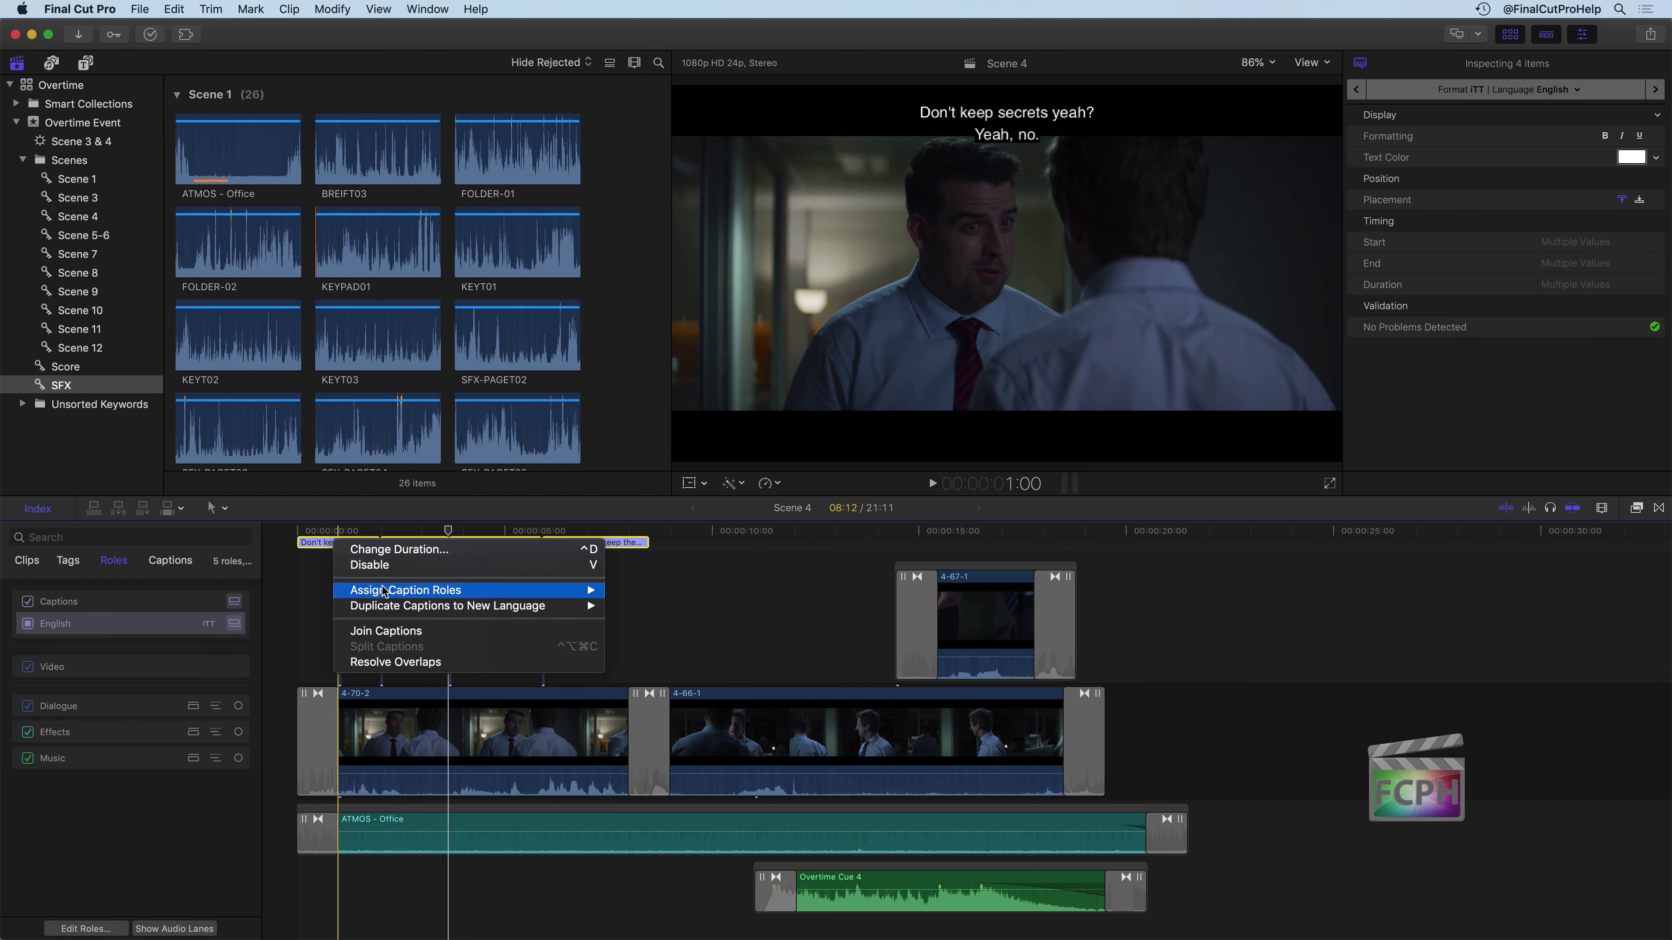
mouse_move(386, 594)
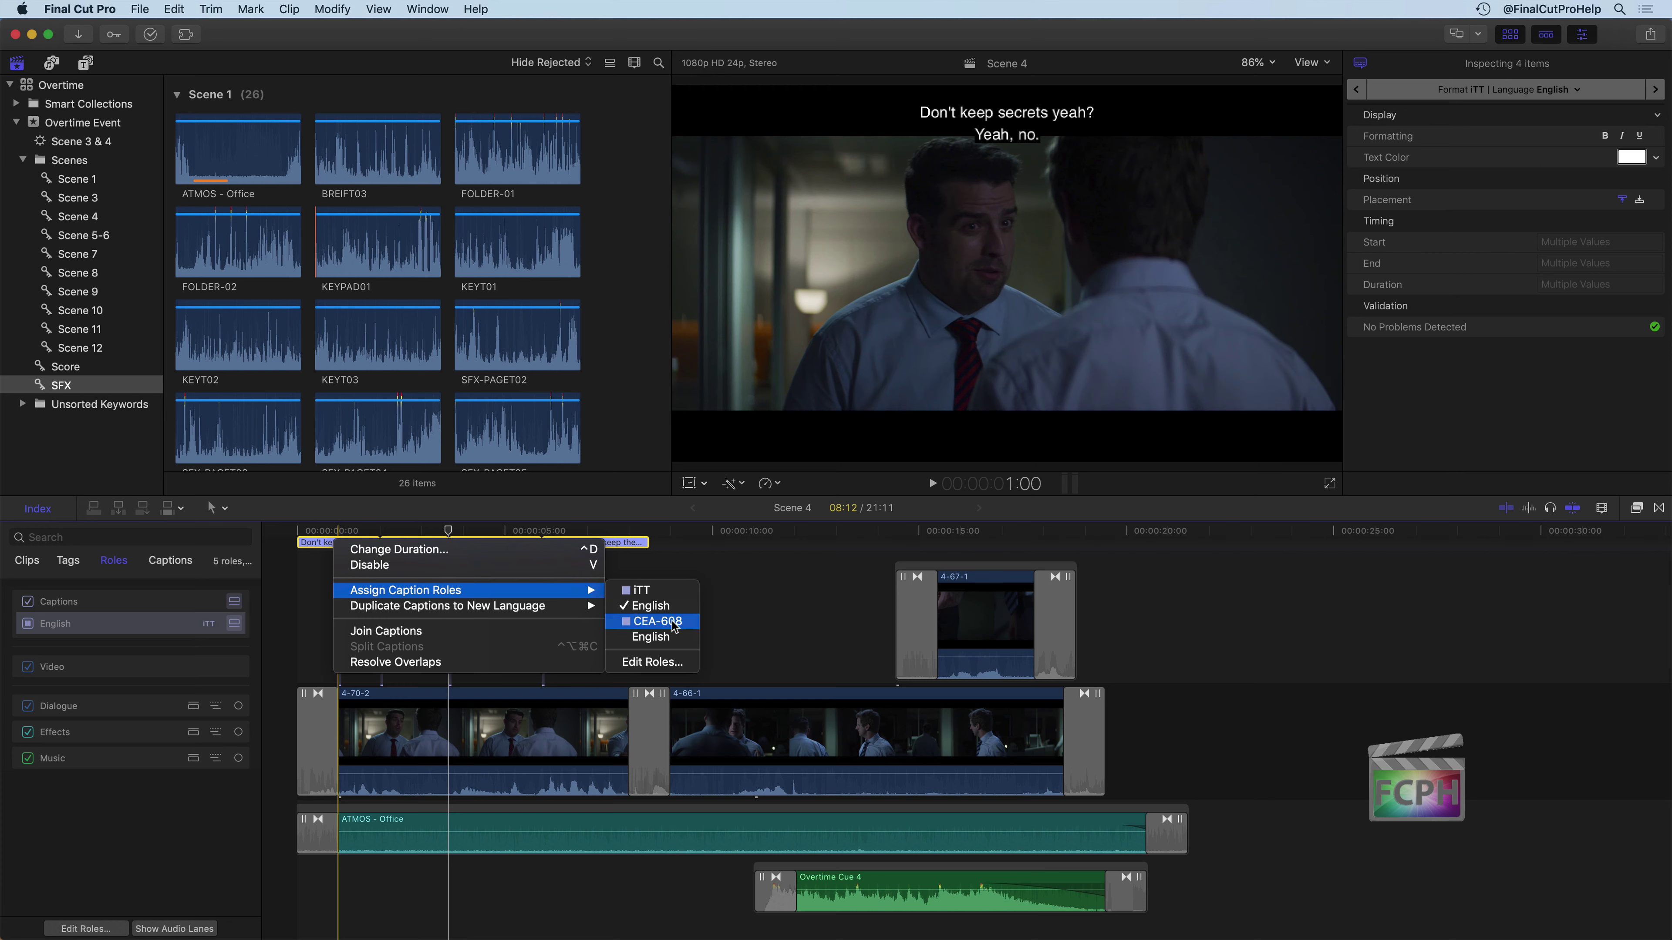
left_click(651, 639)
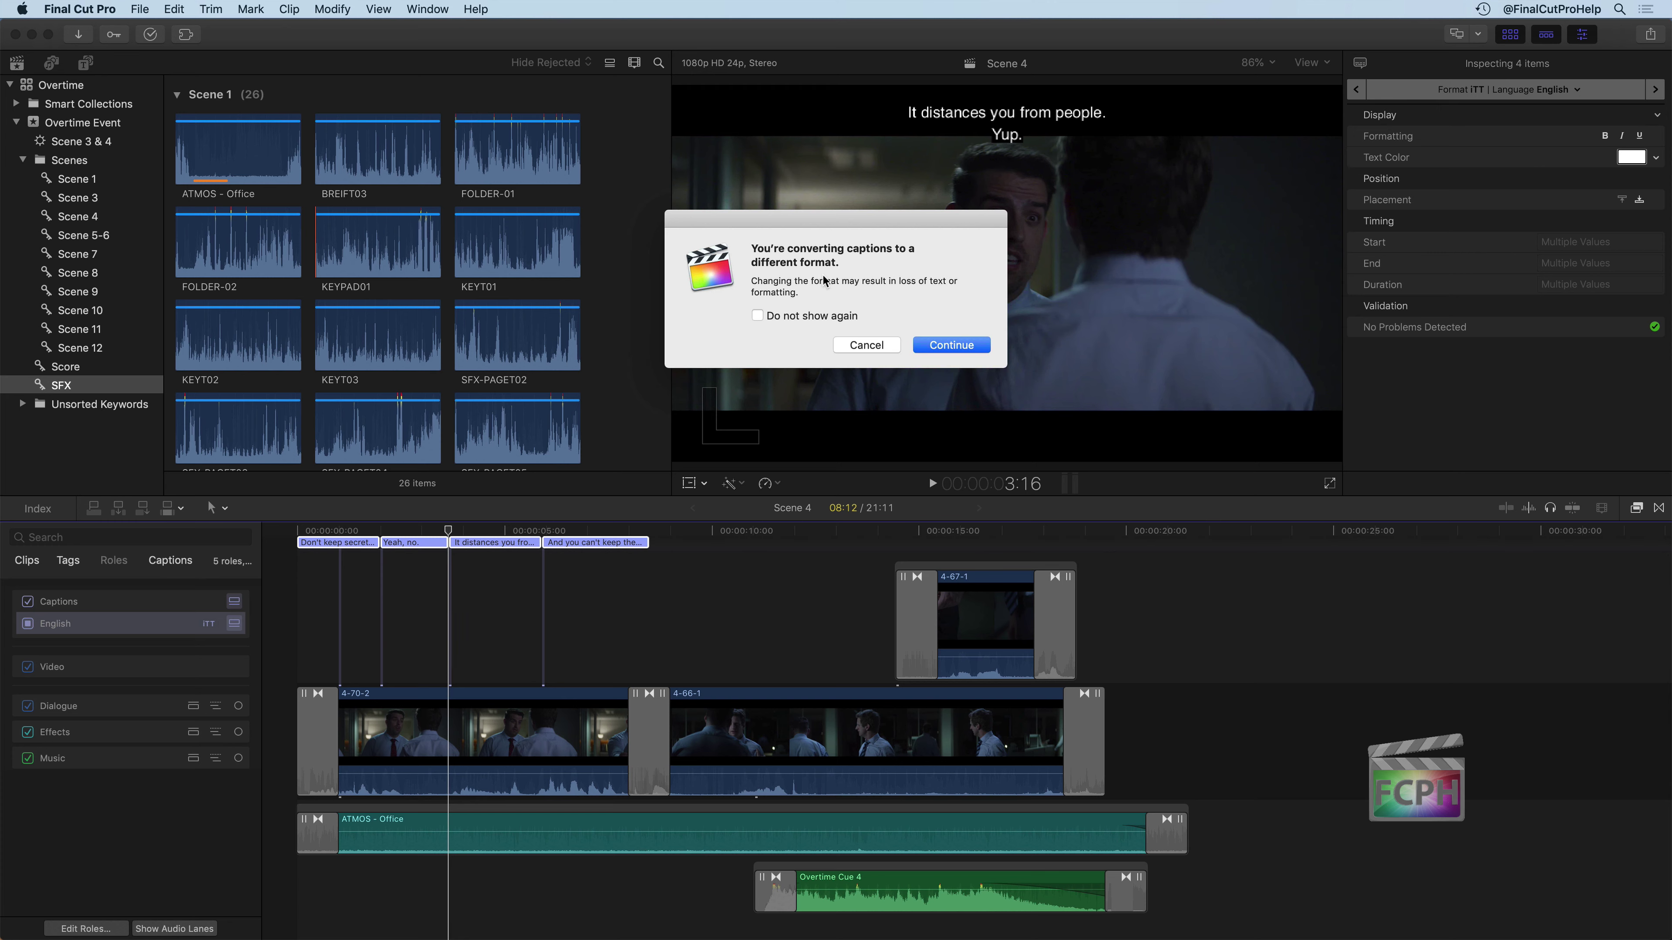
left_click(966, 347)
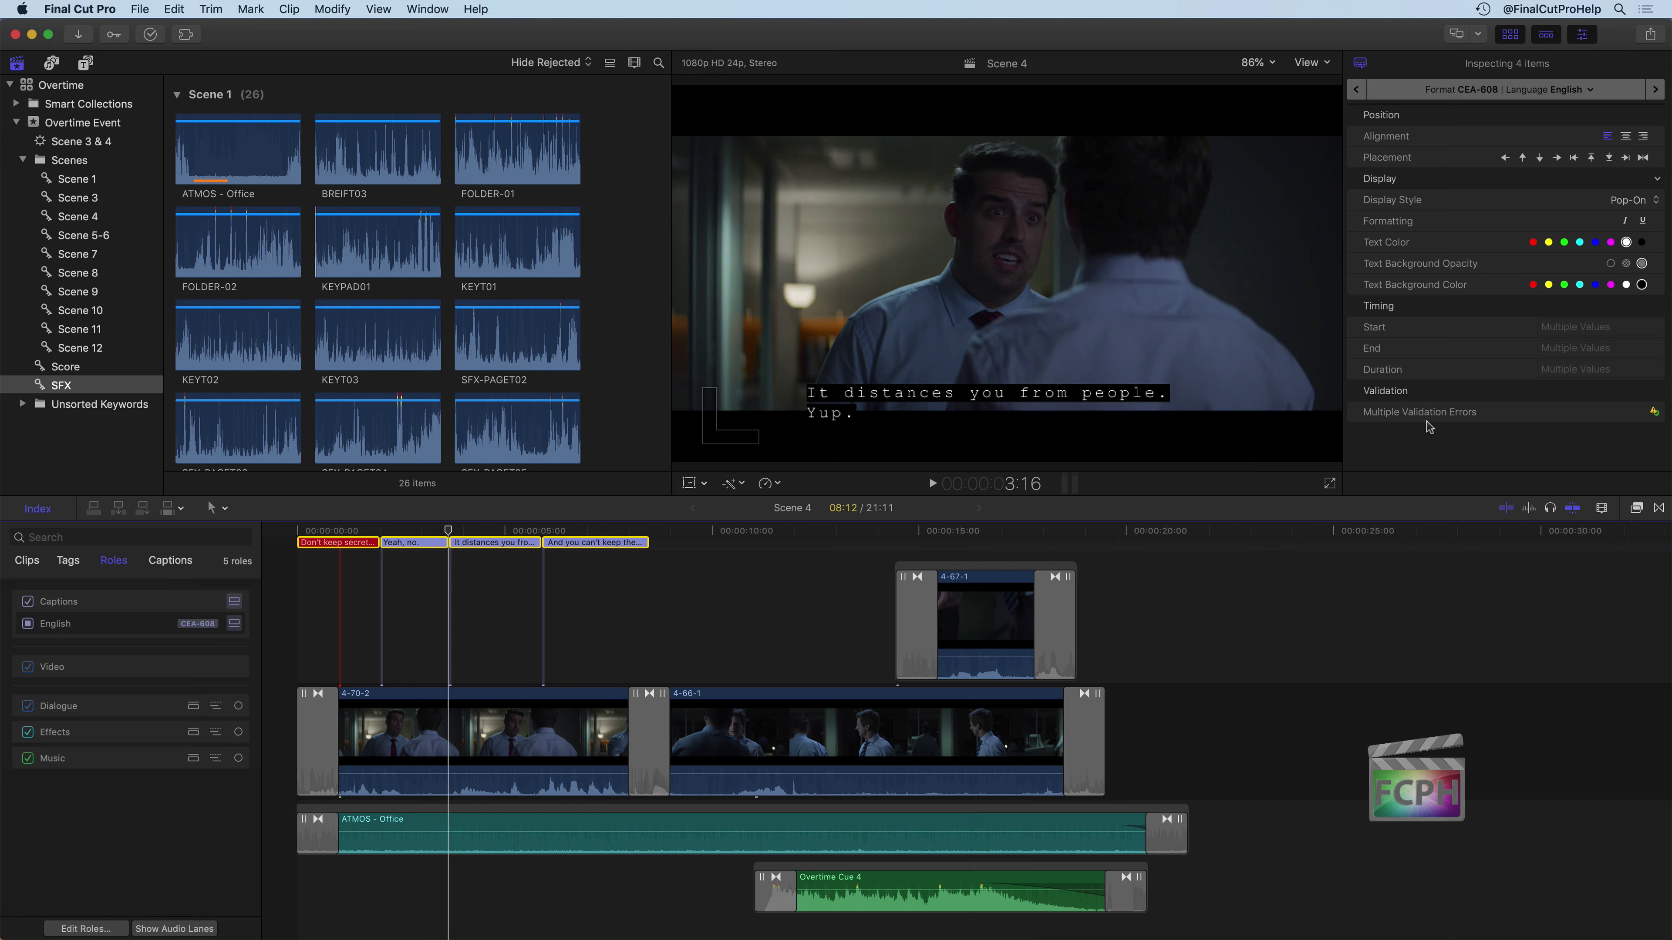
Step: Check the converted captions for validation errors by filtering the caption index to errors only, then restore the full list
left_click(1652, 413)
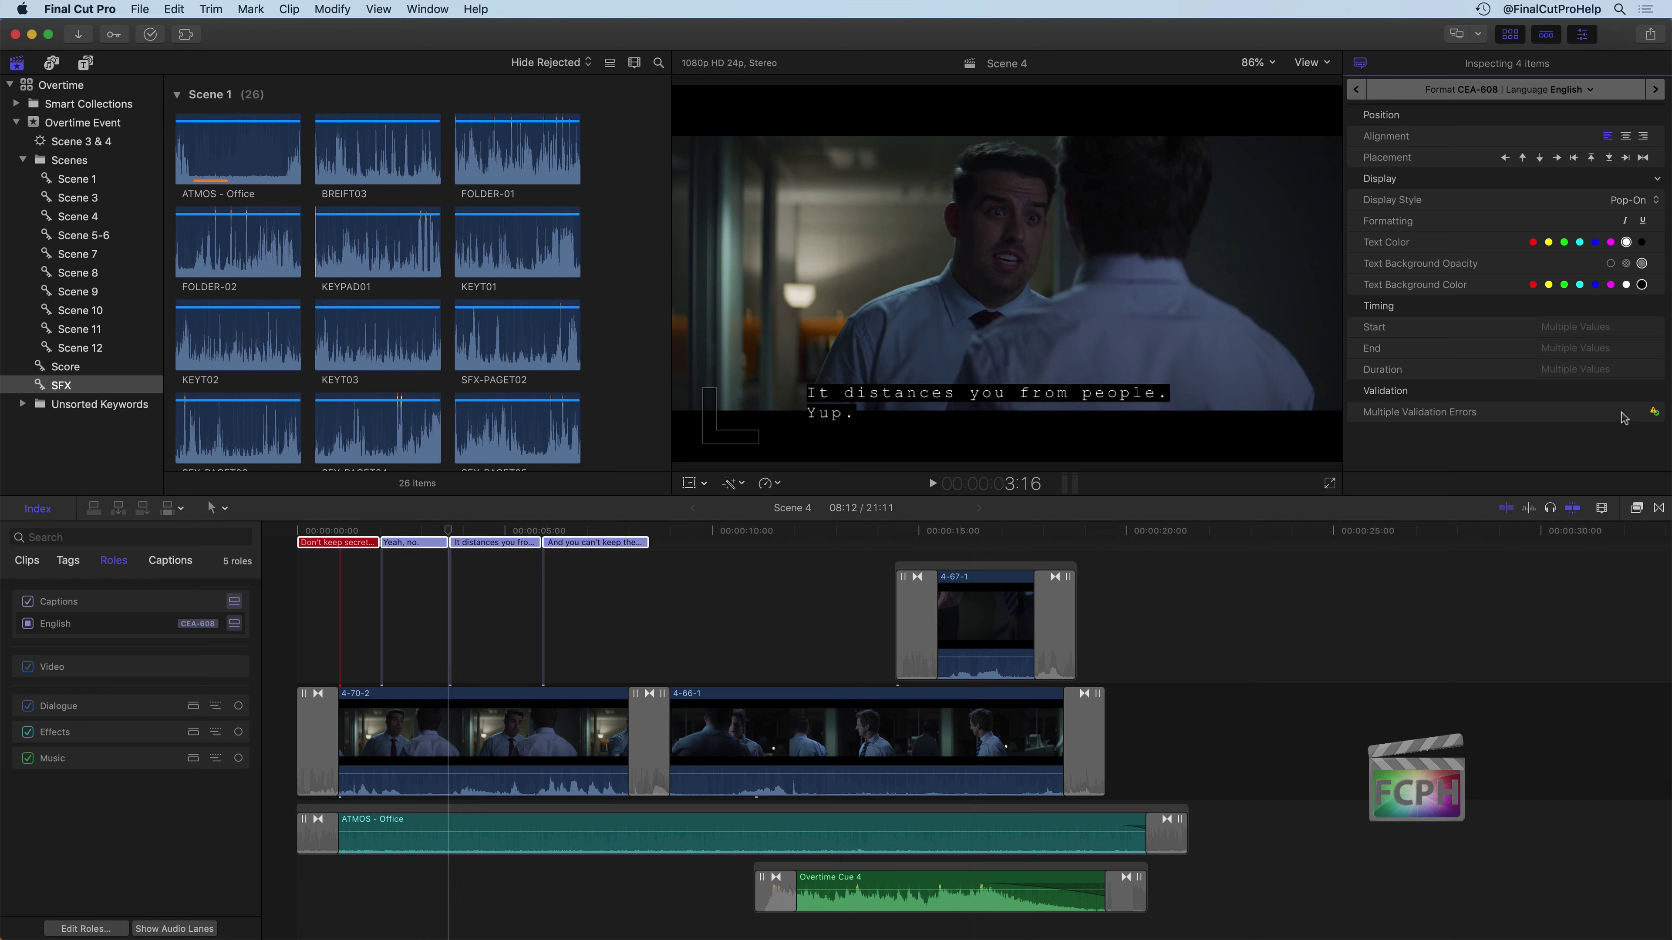
left_click(170, 559)
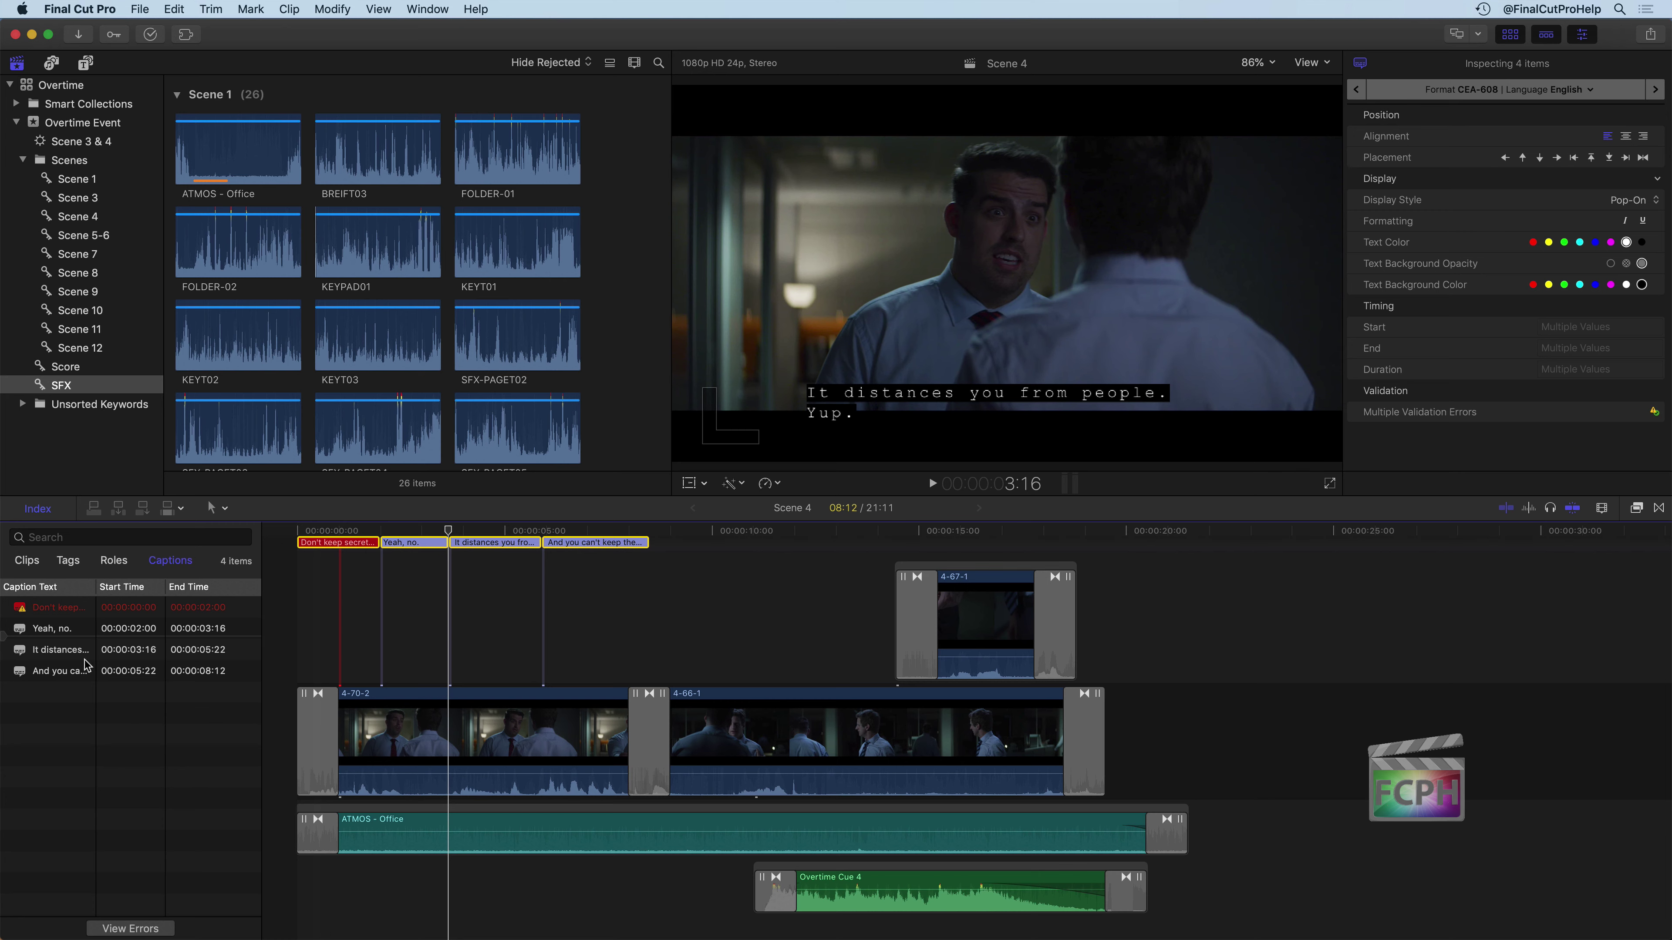
left_click(155, 932)
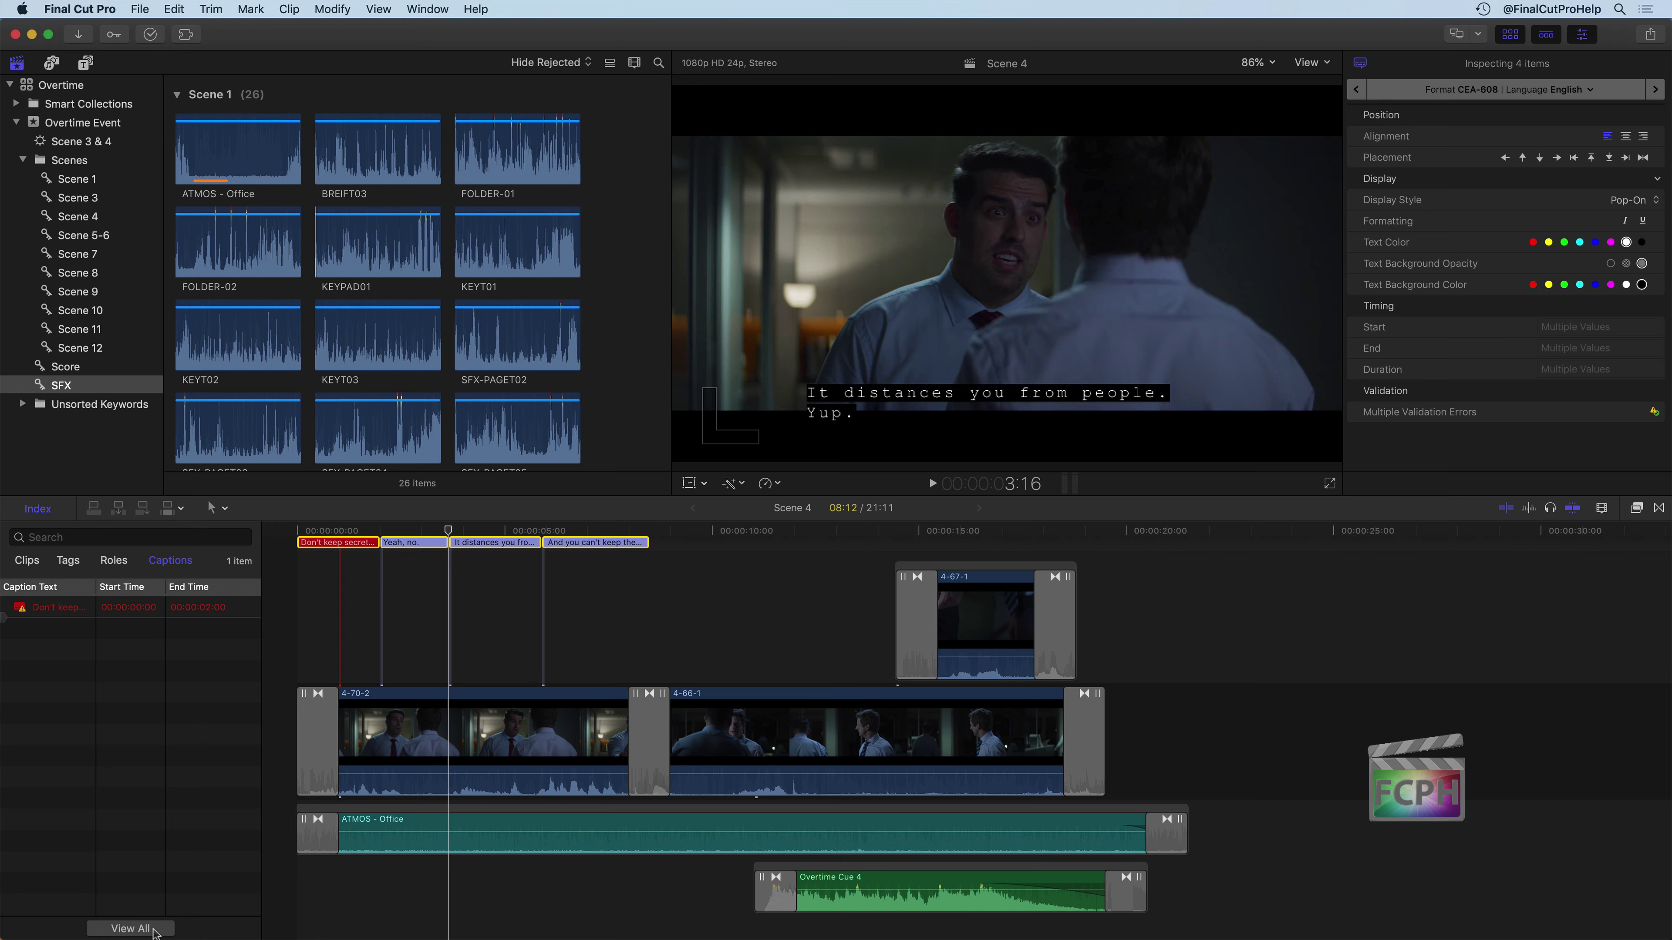
left_click(154, 929)
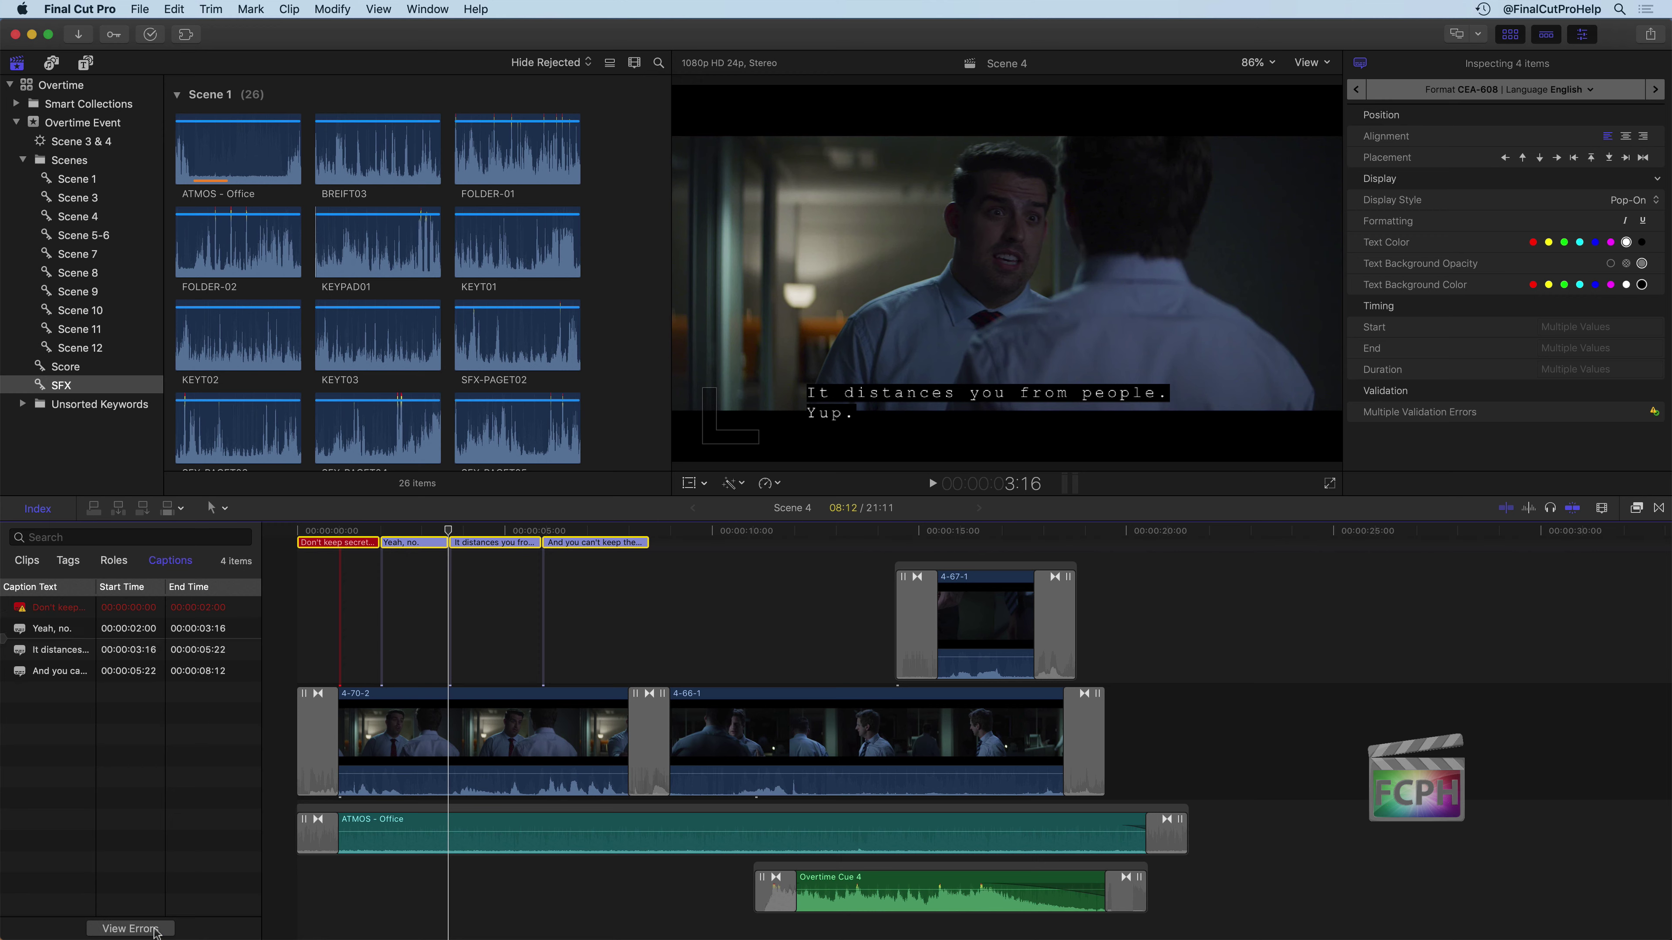
Step: Select the flagged first caption, "Don't keep secrets yeah?", and read its validation error details in the inspector
left_click(591, 573)
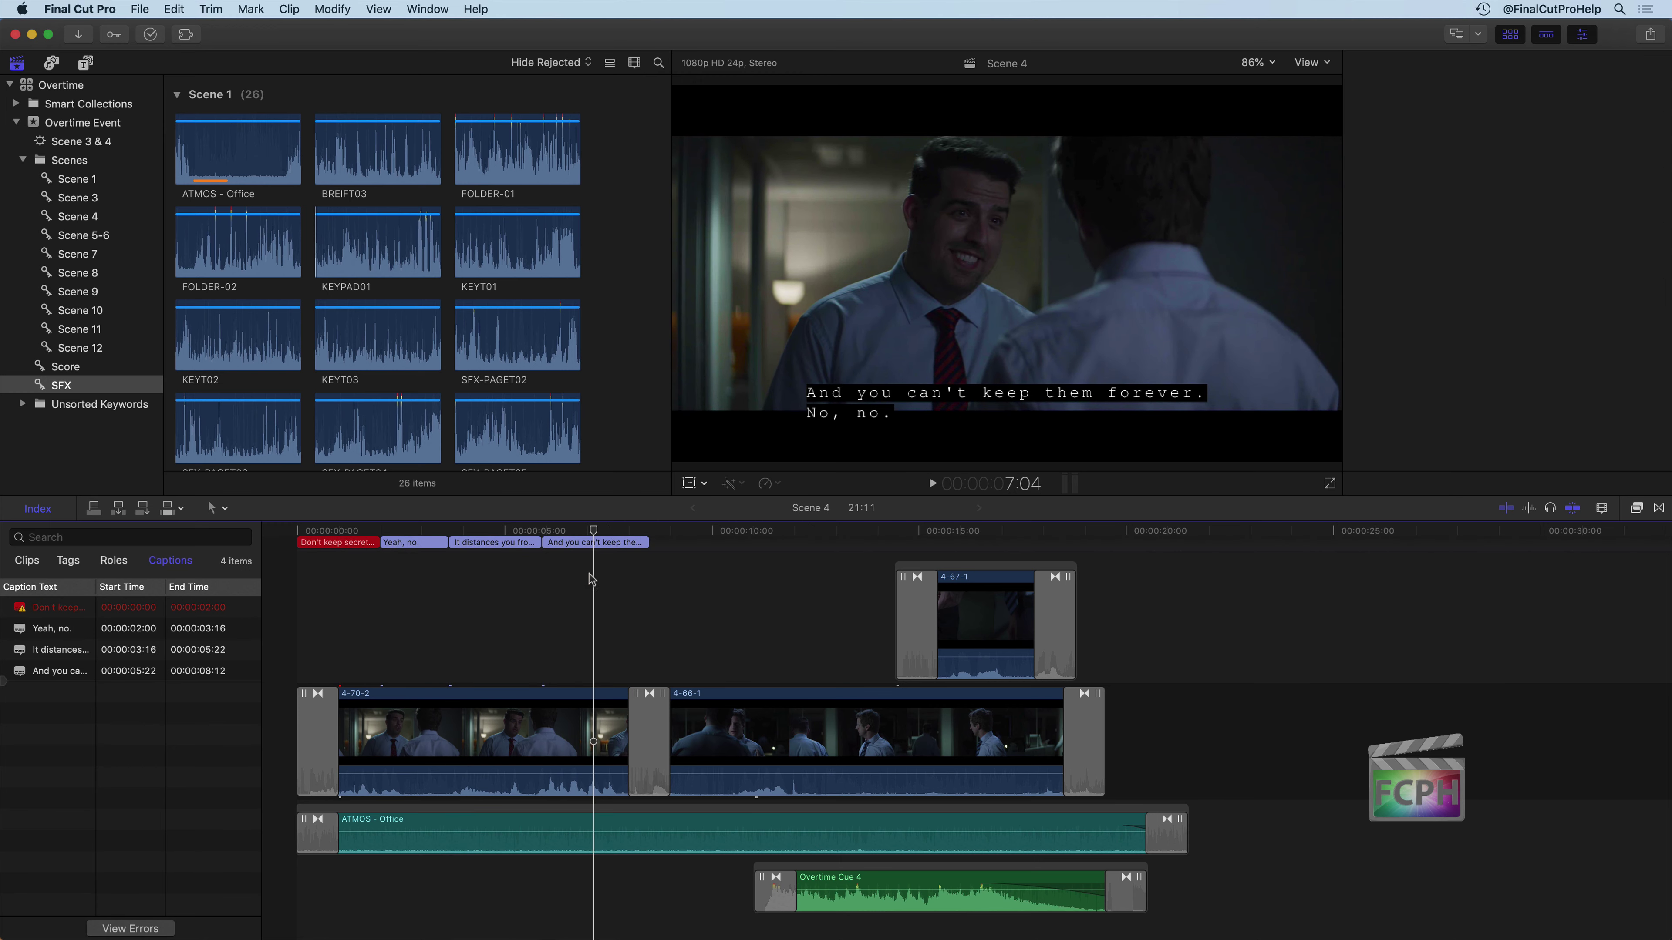
left_click(339, 544)
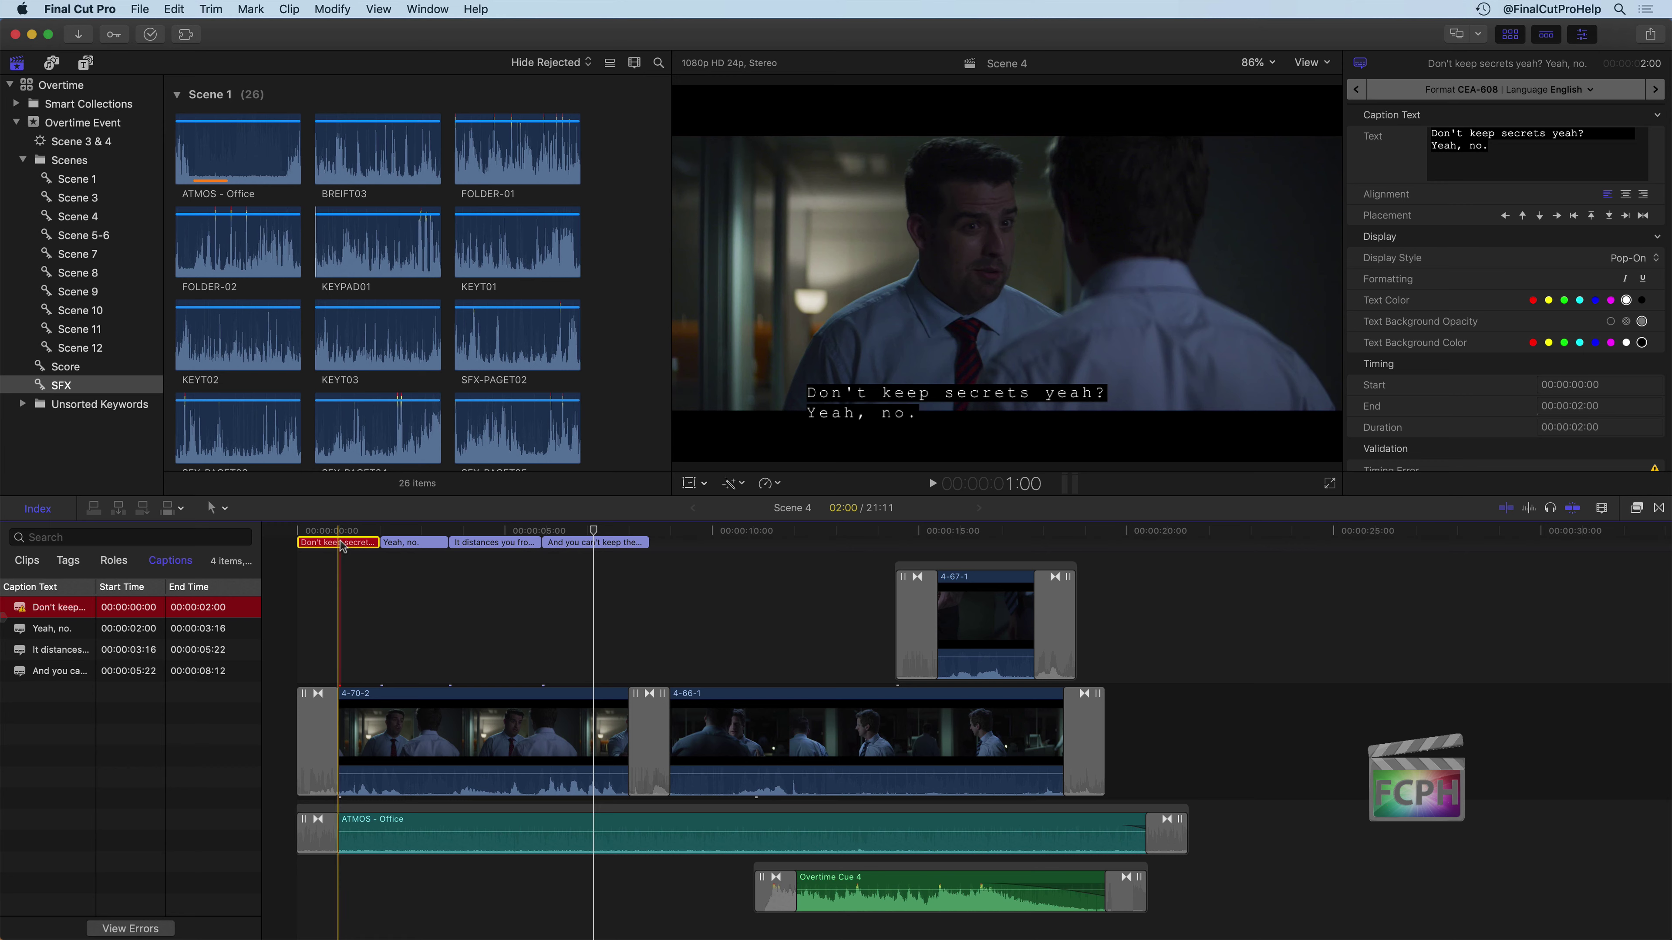
scroll(1392, 361, "down", 1)
scroll(1392, 361, "down", 3)
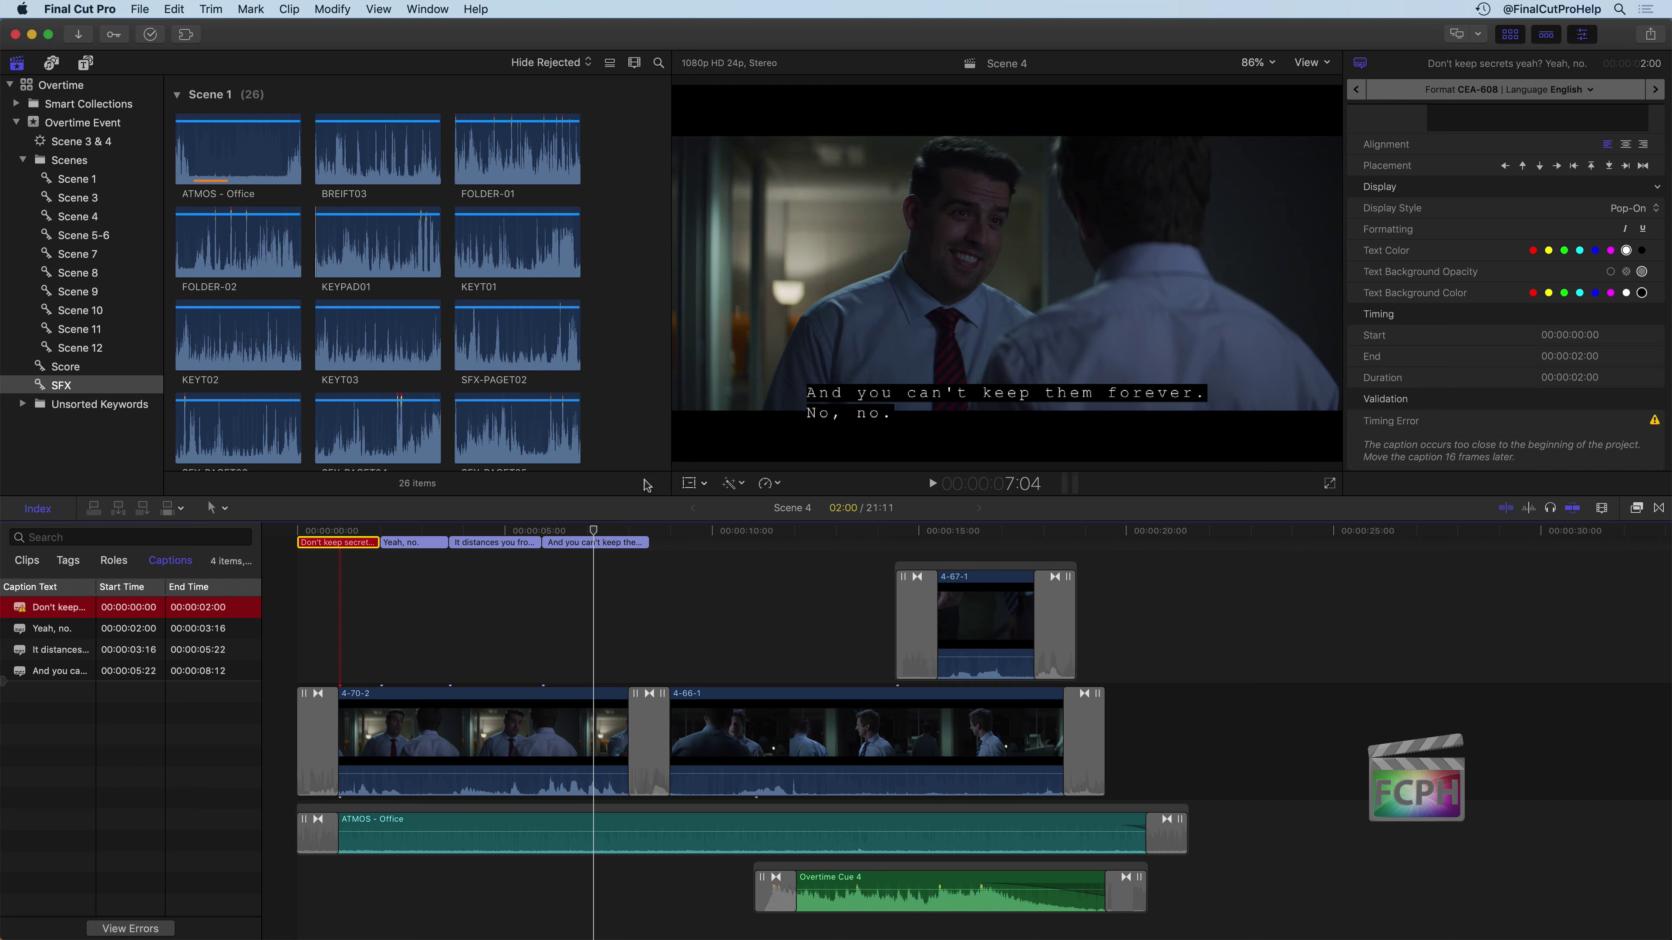
Step: Trim the start of the first caption, "Don't keep secrets yeah?", to 00:00:00:17 and play the result
mouse_move(304, 541)
left_mouse_down()
mouse_move(339, 544)
mouse_move(309, 545)
left_mouse_up()
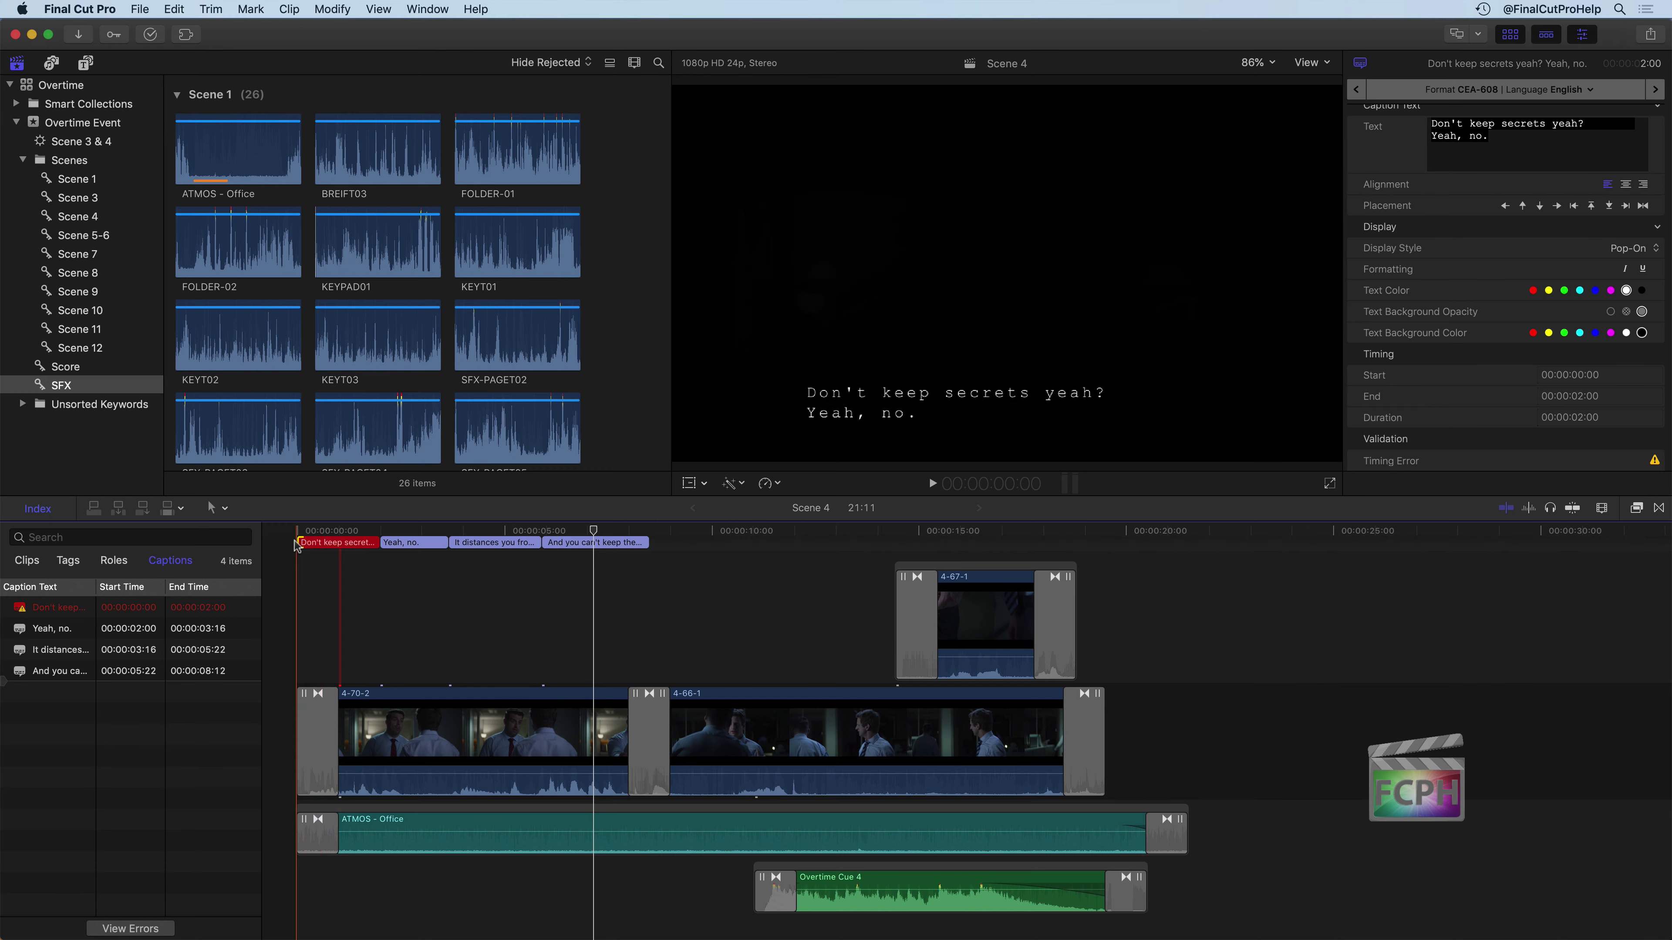
left_click_drag(300, 543, 328, 544)
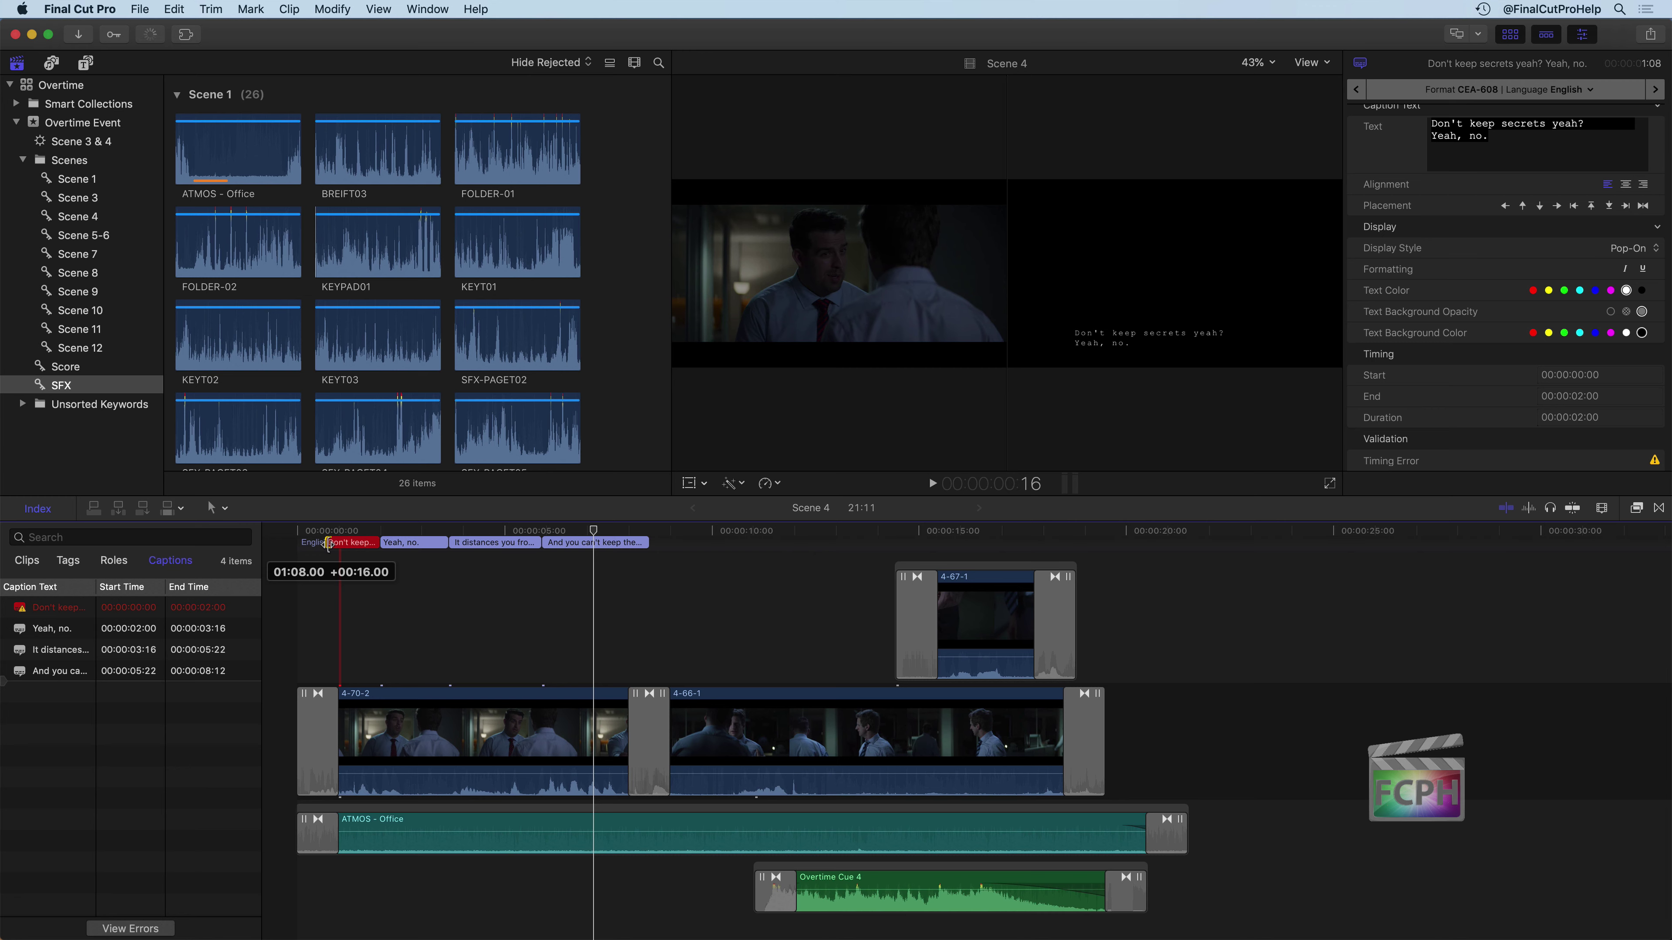
left_click_drag(328, 544, 331, 544)
left_click(345, 587)
key("space")
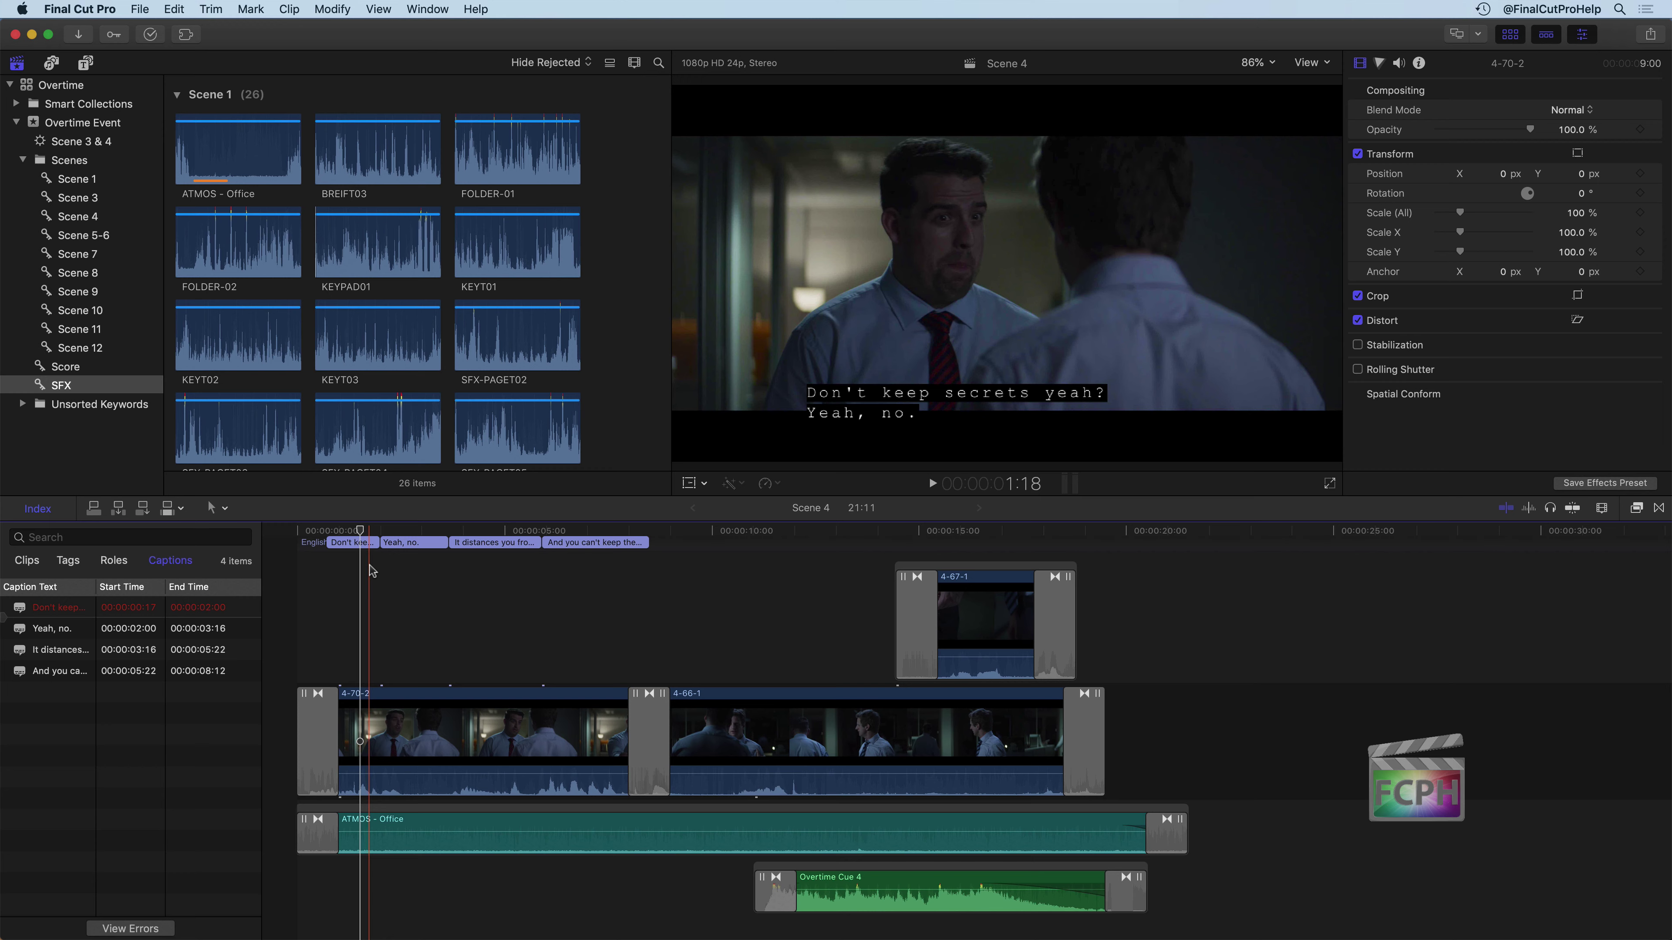
Step: Reselect the trimmed first caption, check its validation status in the inspector and deselect it
left_click(353, 567)
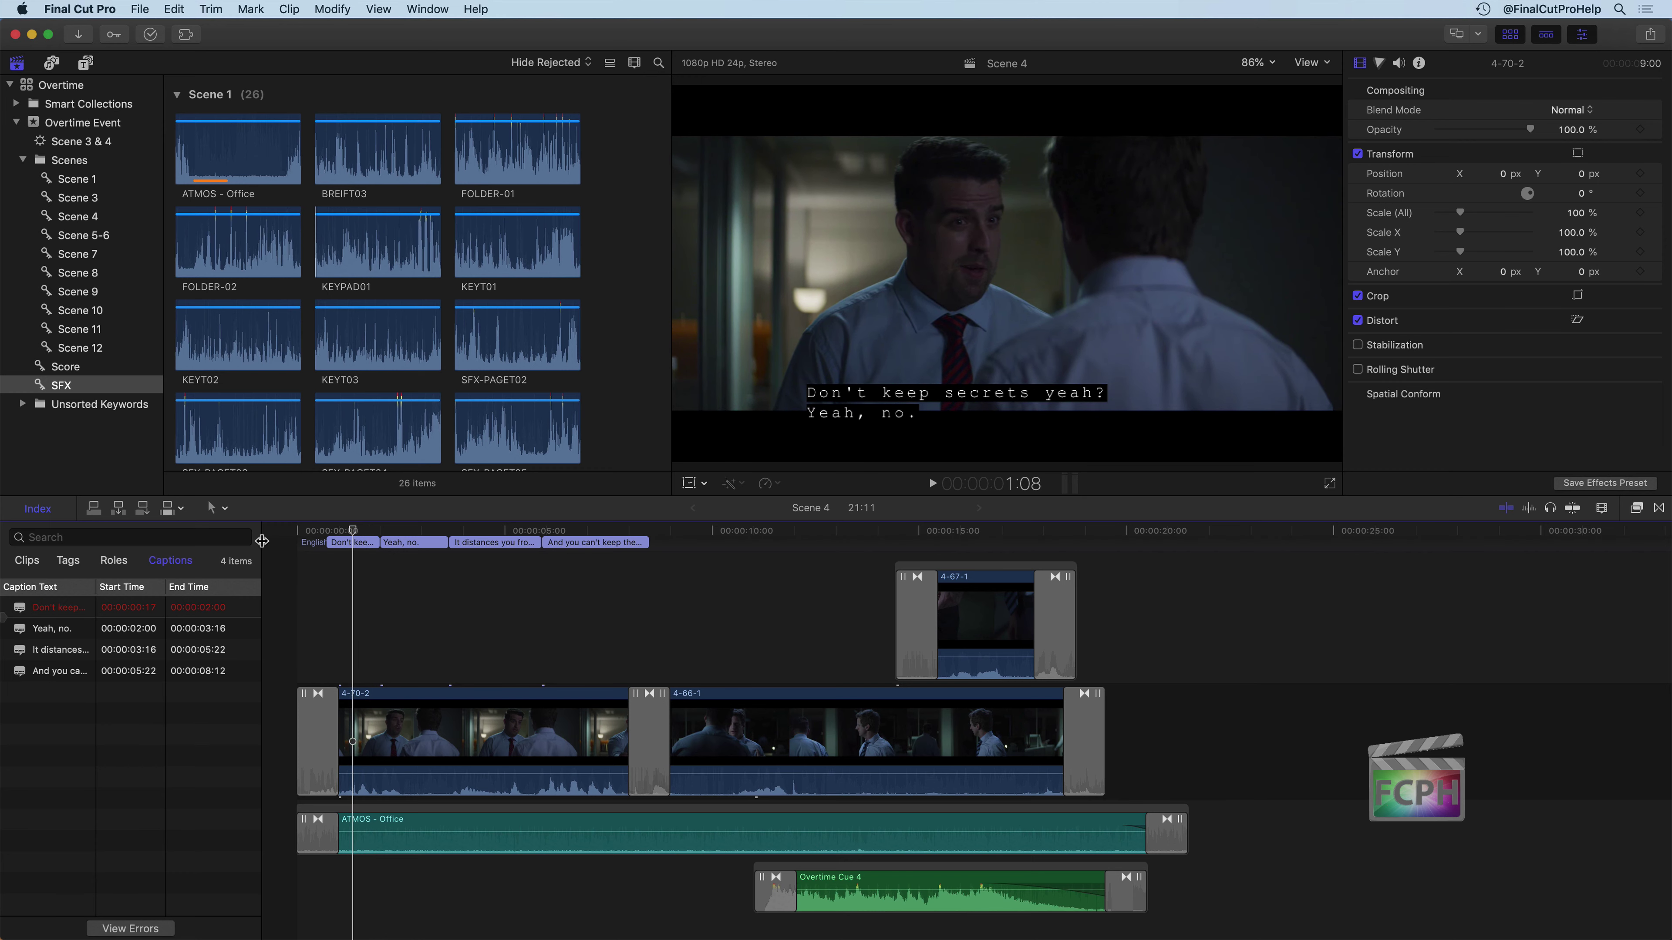
left_click(354, 543)
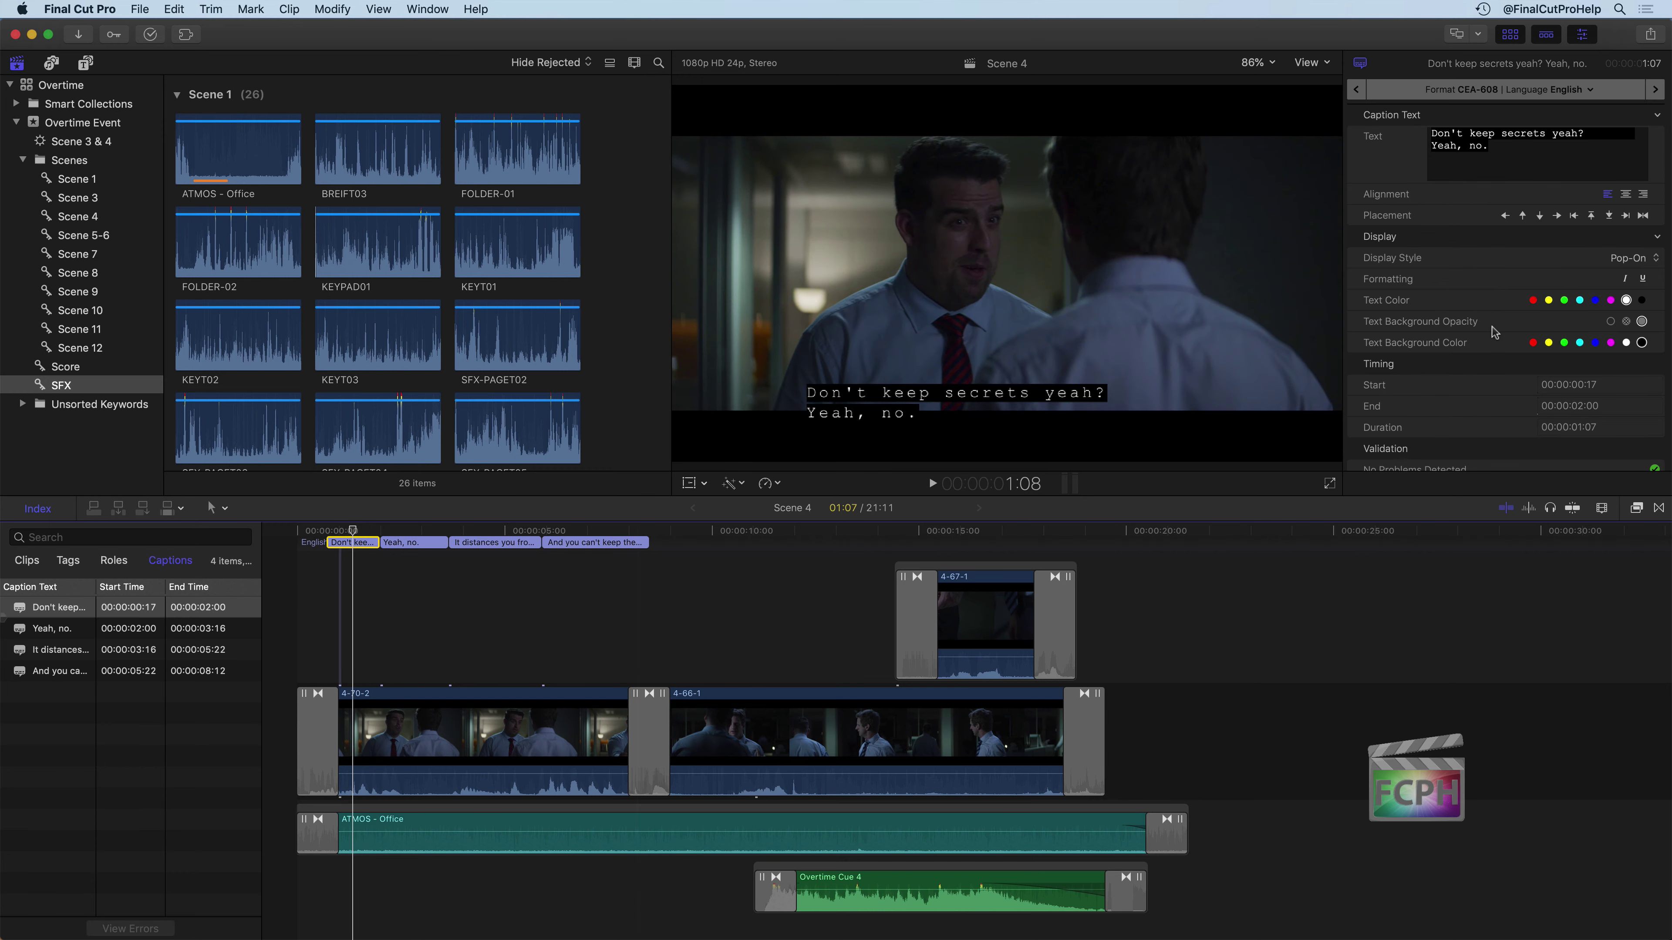
scroll(1491, 326, "down", 1)
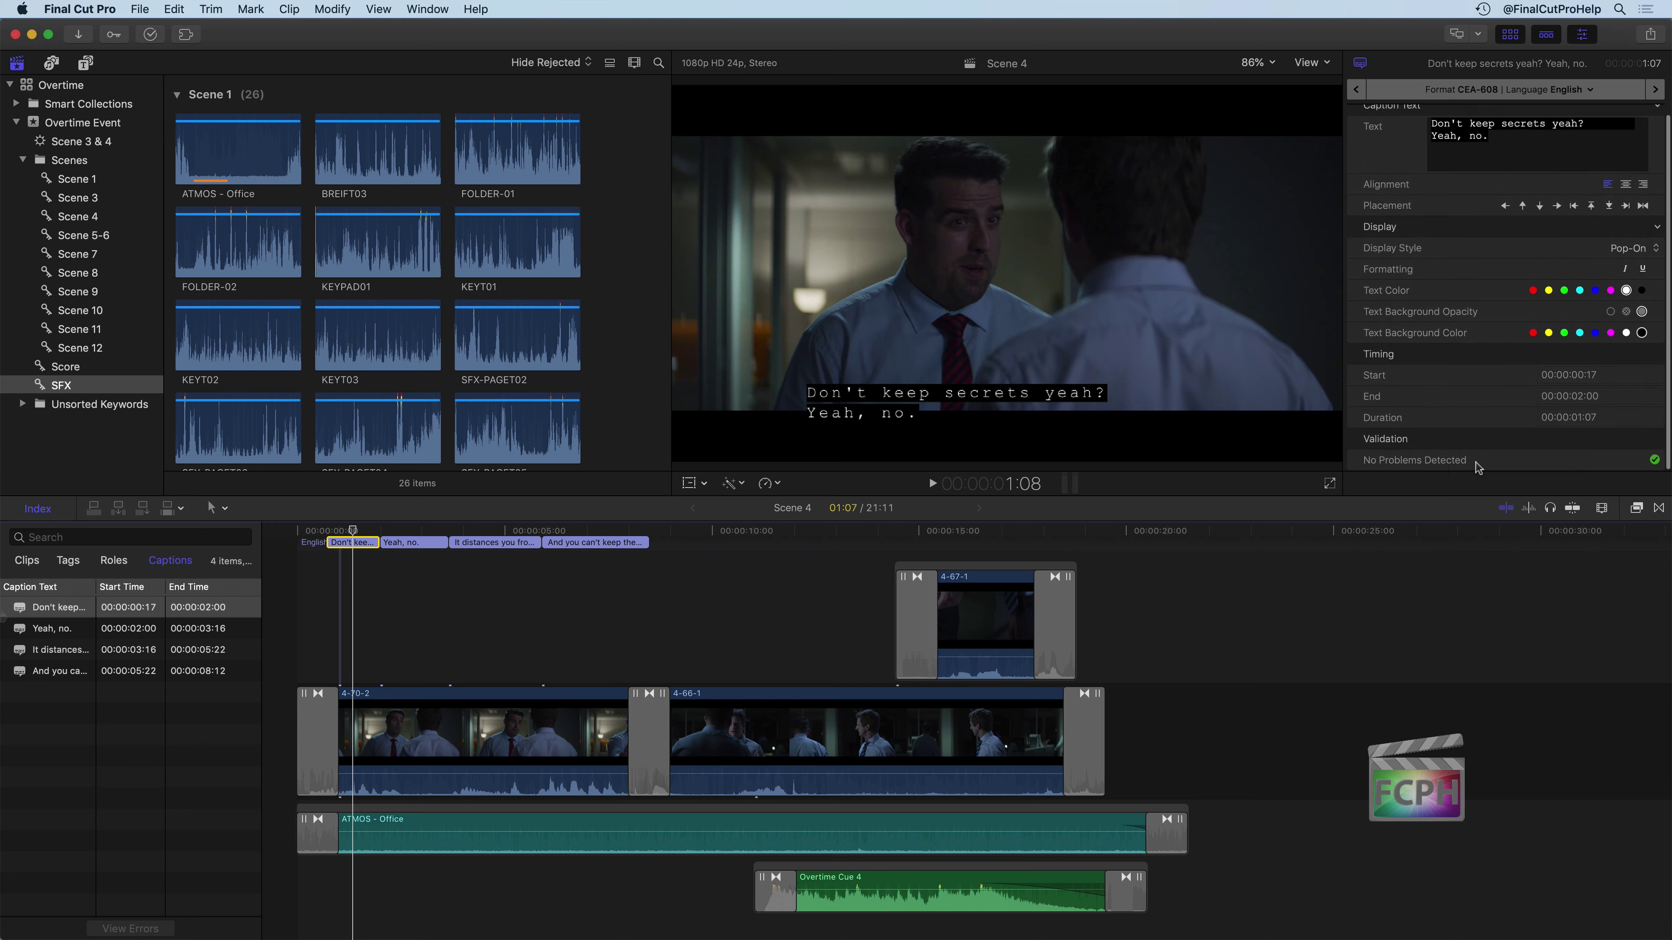
left_click(362, 564)
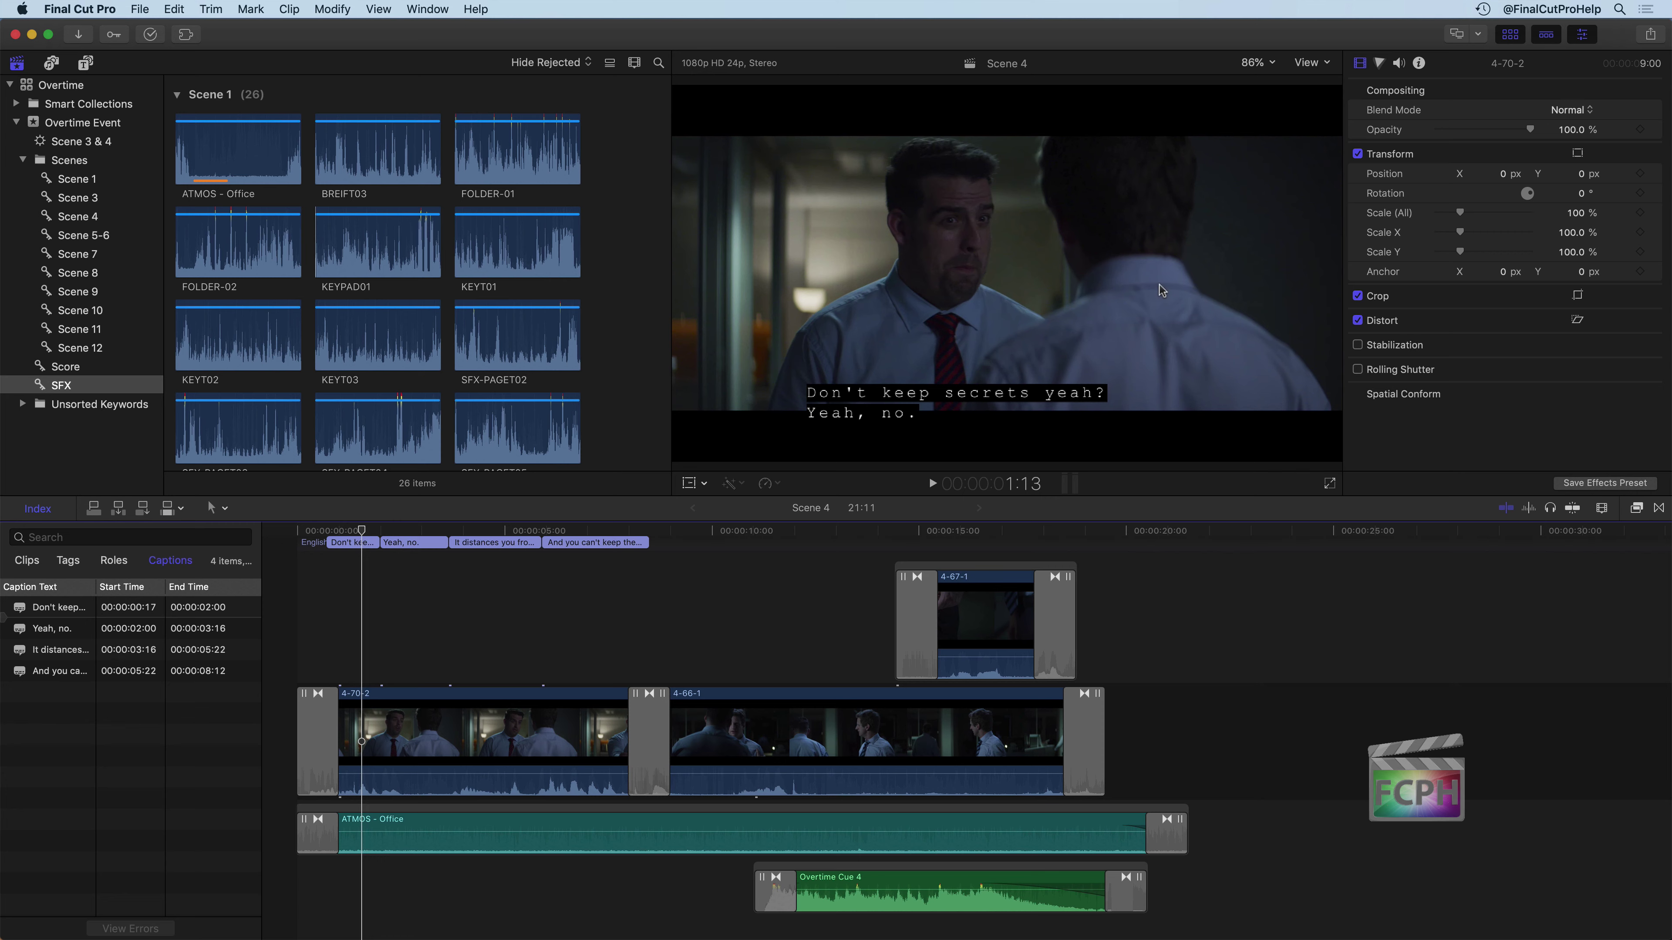
Step: Open the role settings of the Master File (default) export and toggle exporting each CEA-608 language as a separate file on and off
left_click(1648, 36)
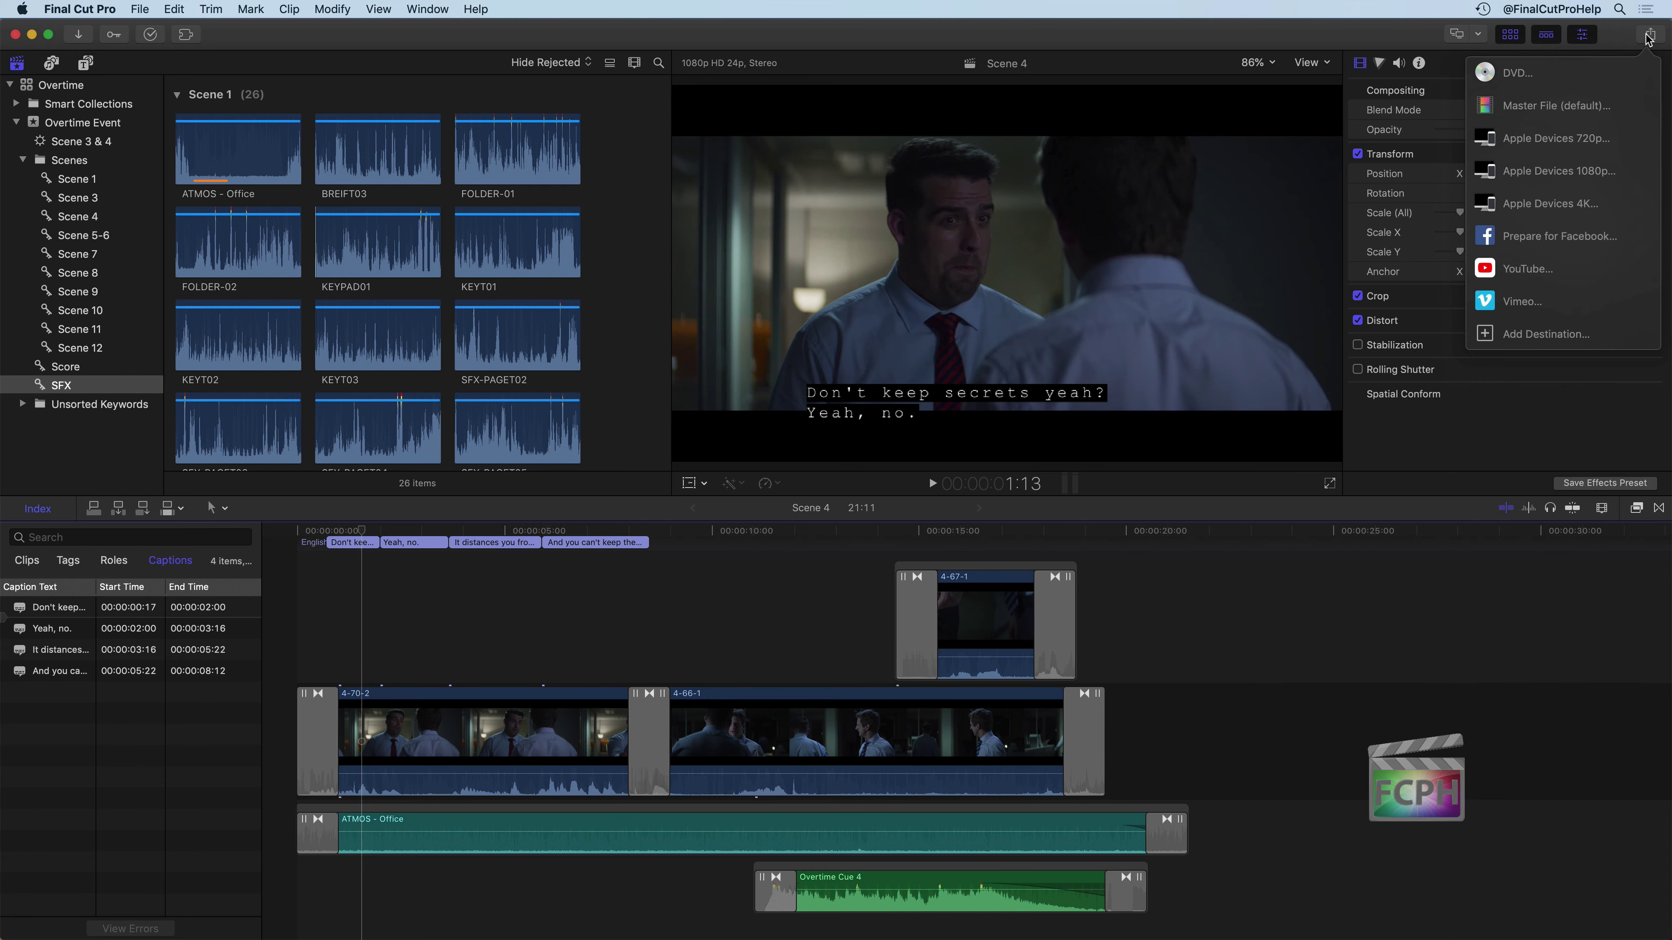
left_click(1528, 106)
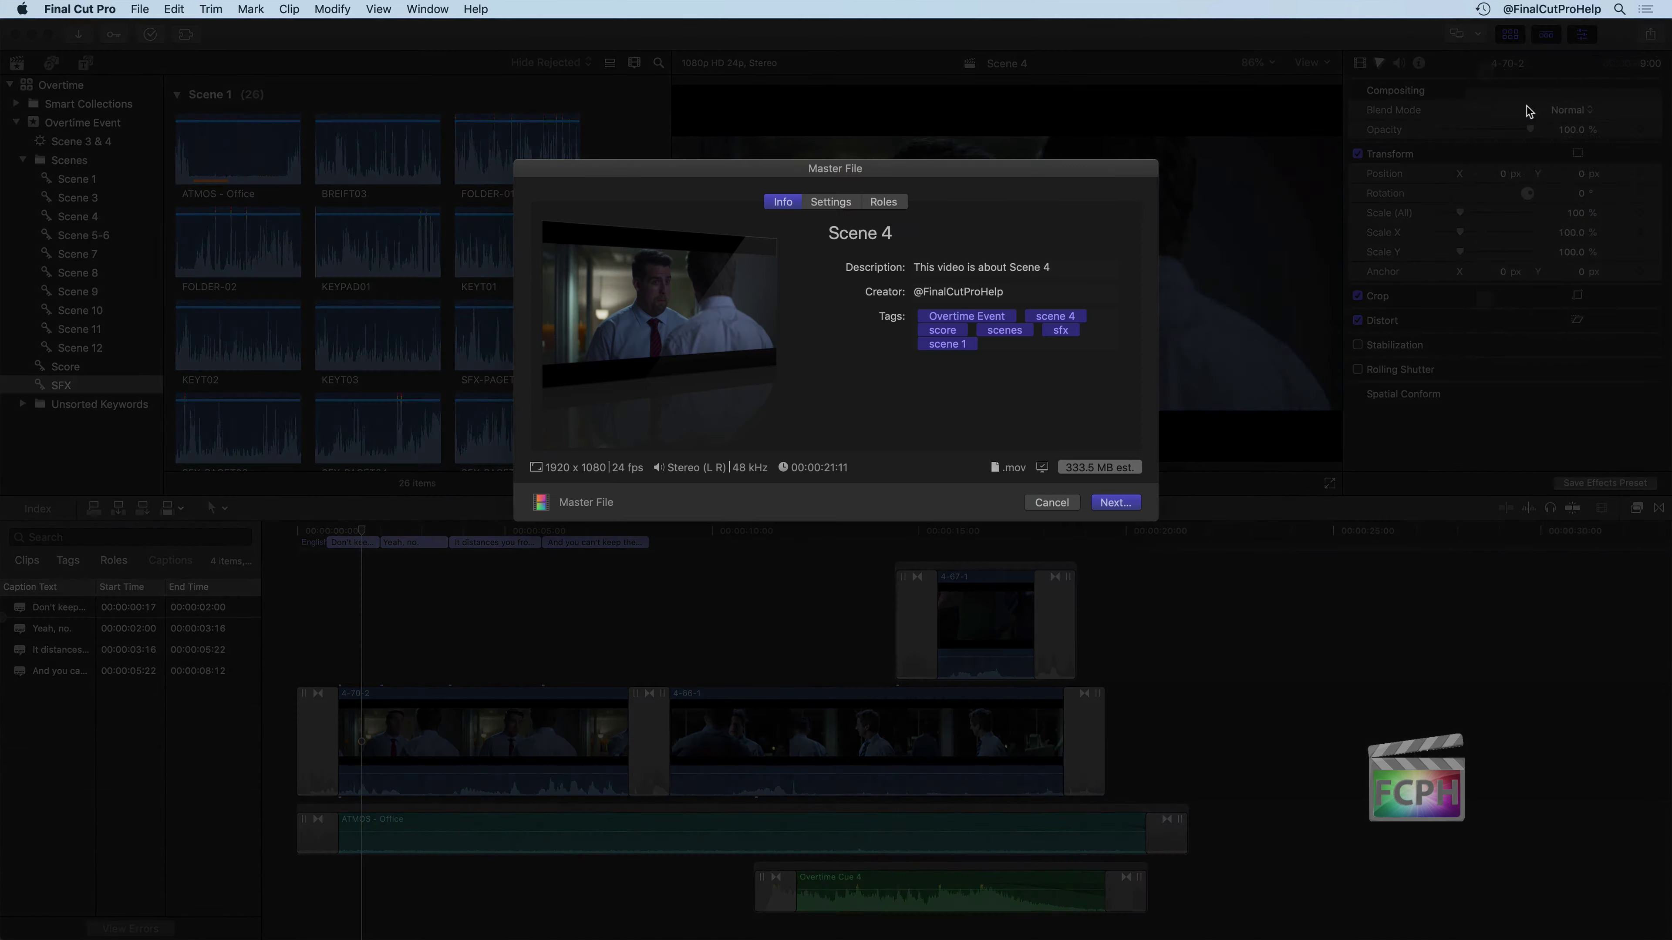
left_click(884, 202)
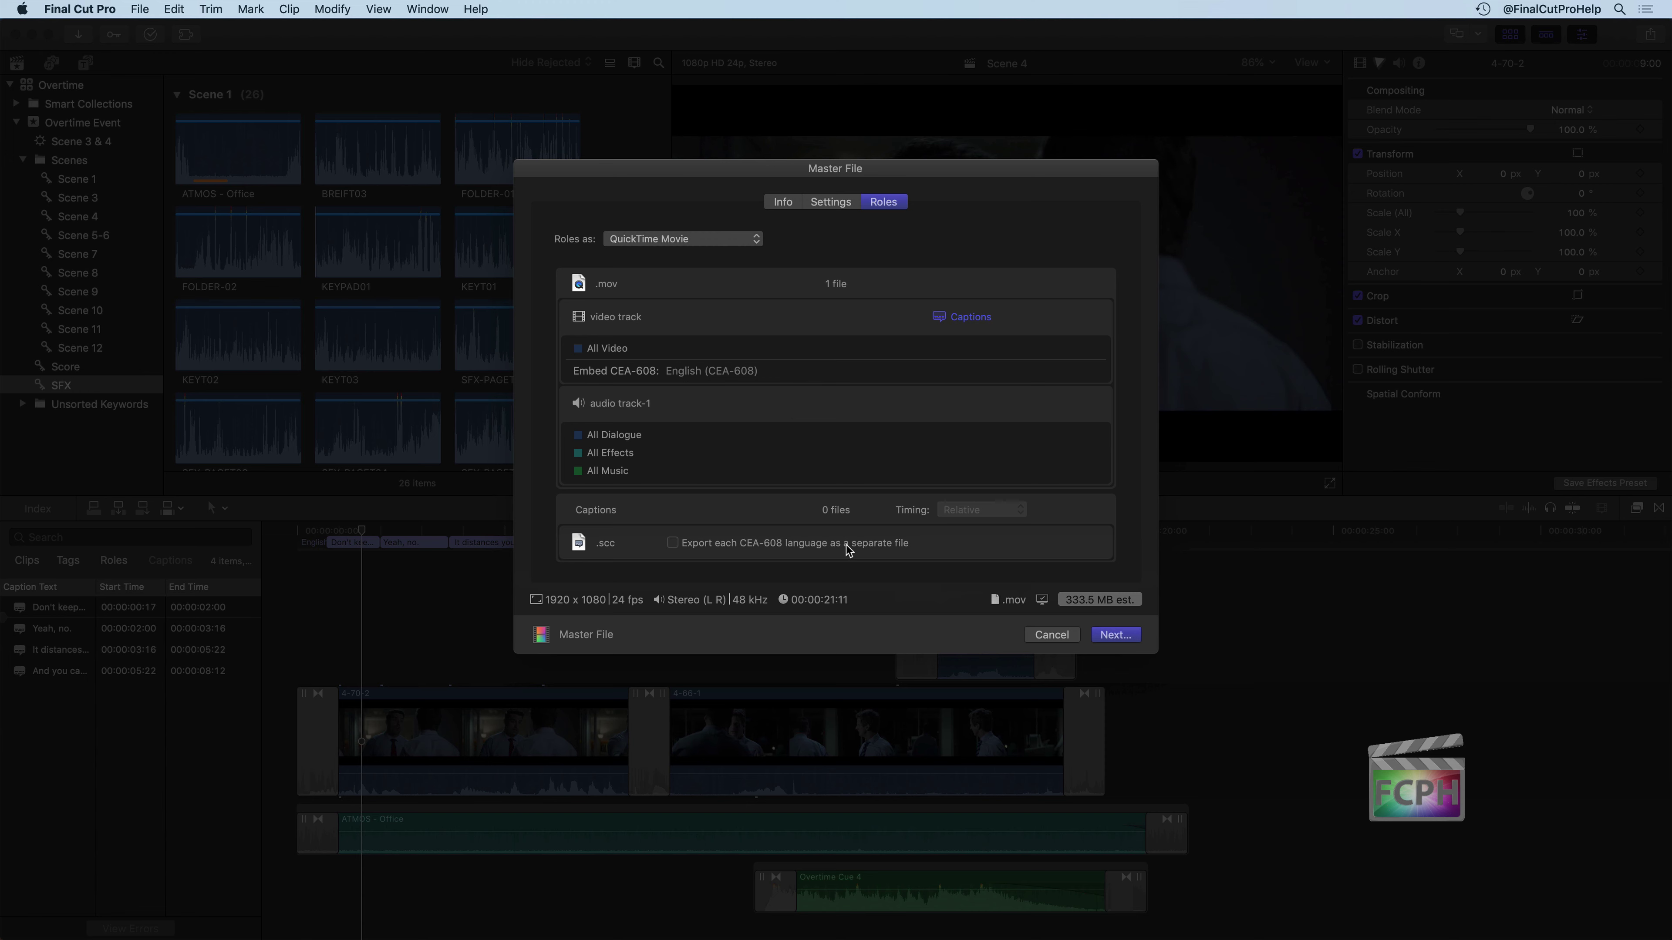
left_click(672, 543)
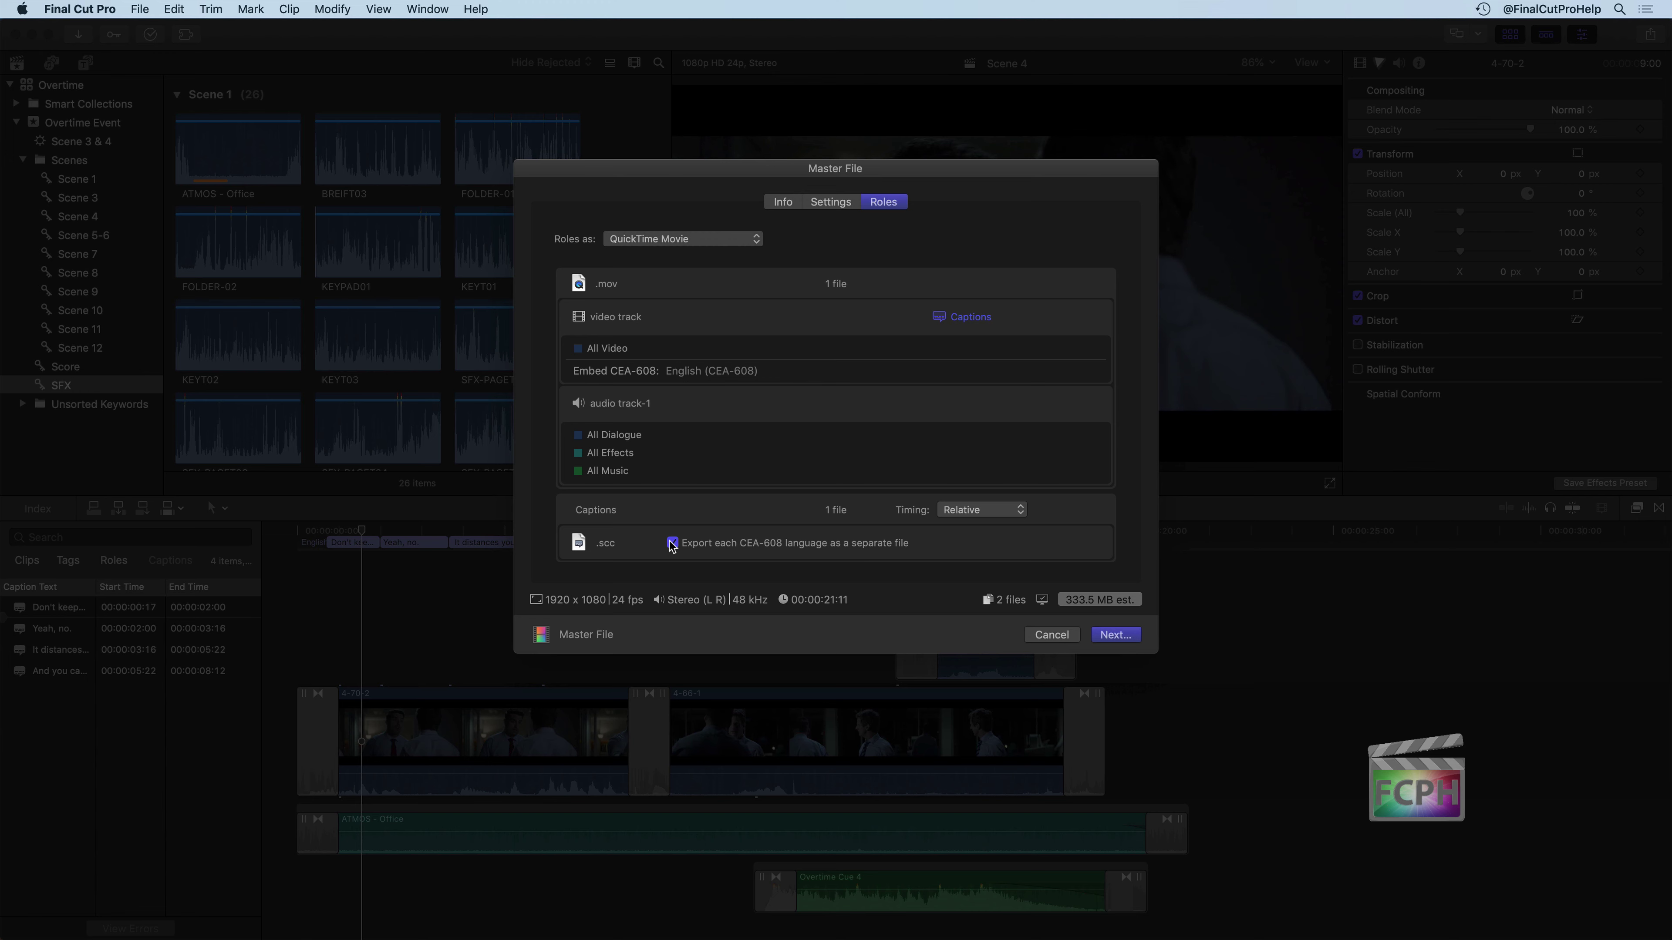
left_click(672, 544)
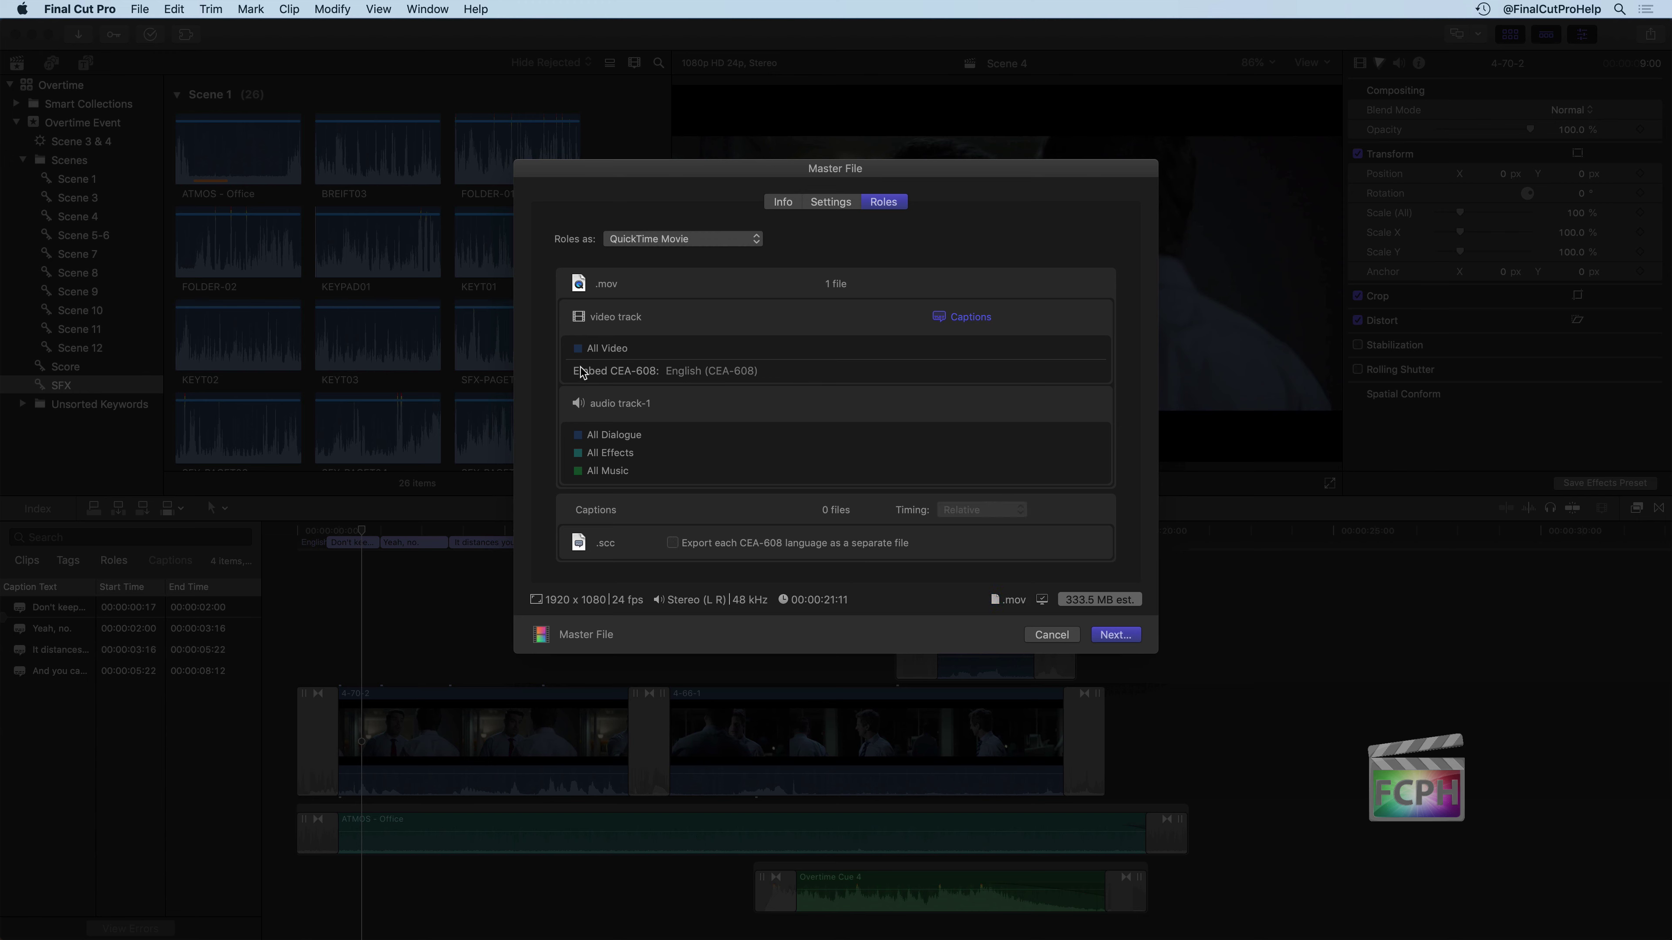
Step: Review the CEA-608 embedding and burn-in choices for the video track's captions, then cancel the Master File export
left_click(965, 319)
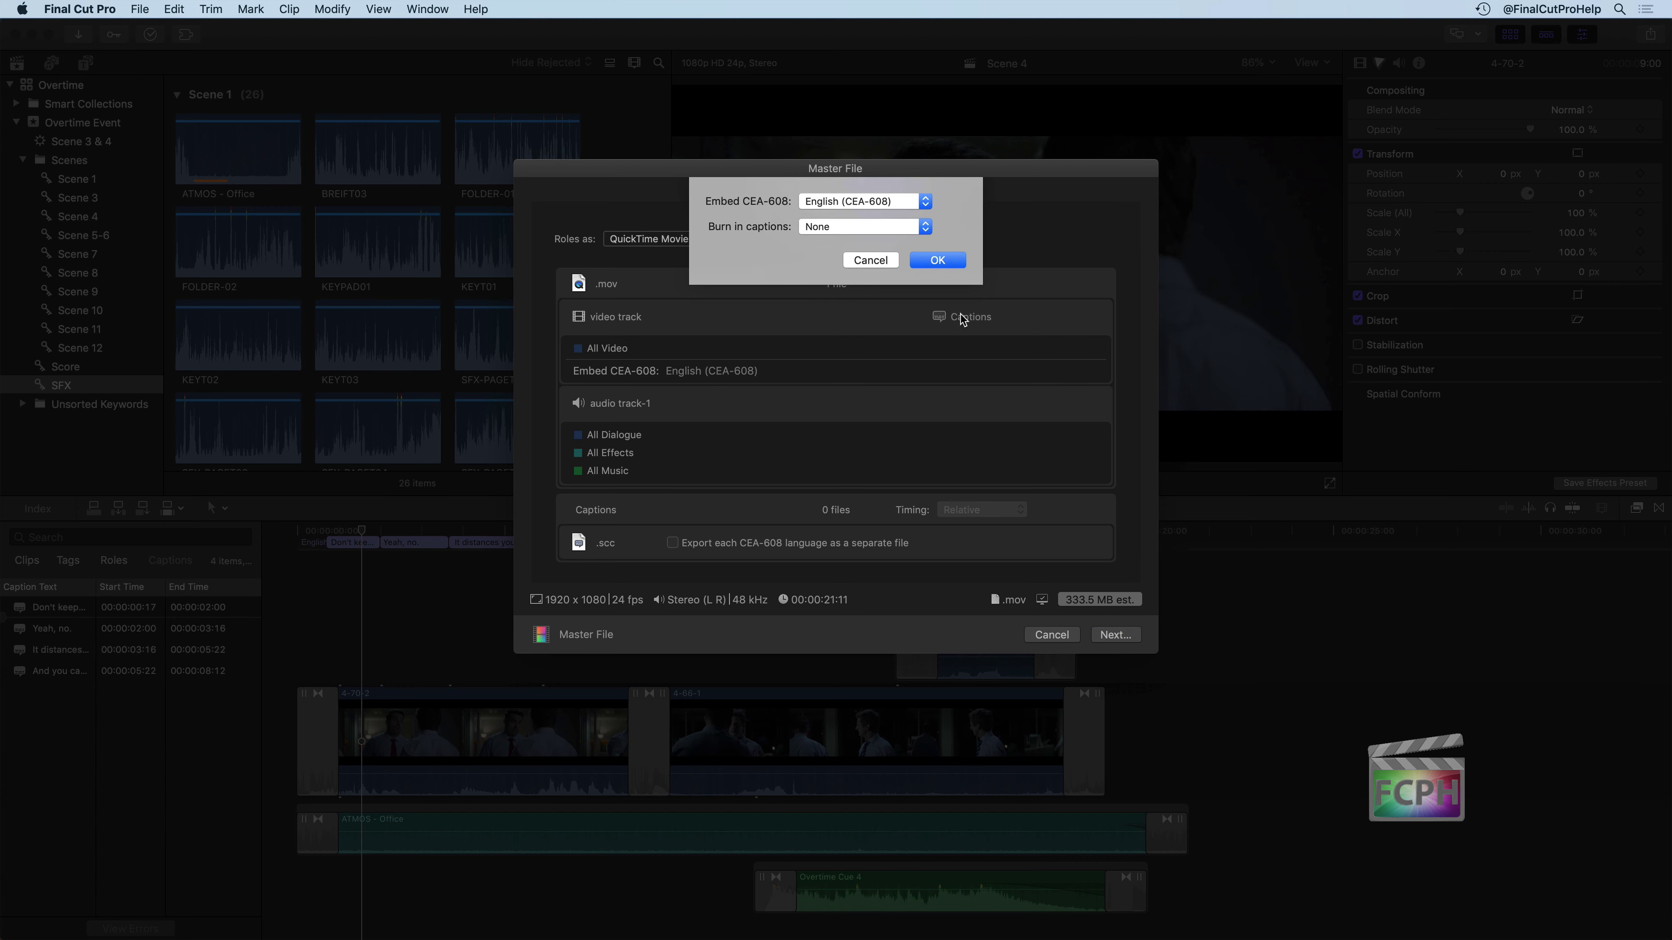
left_click(815, 210)
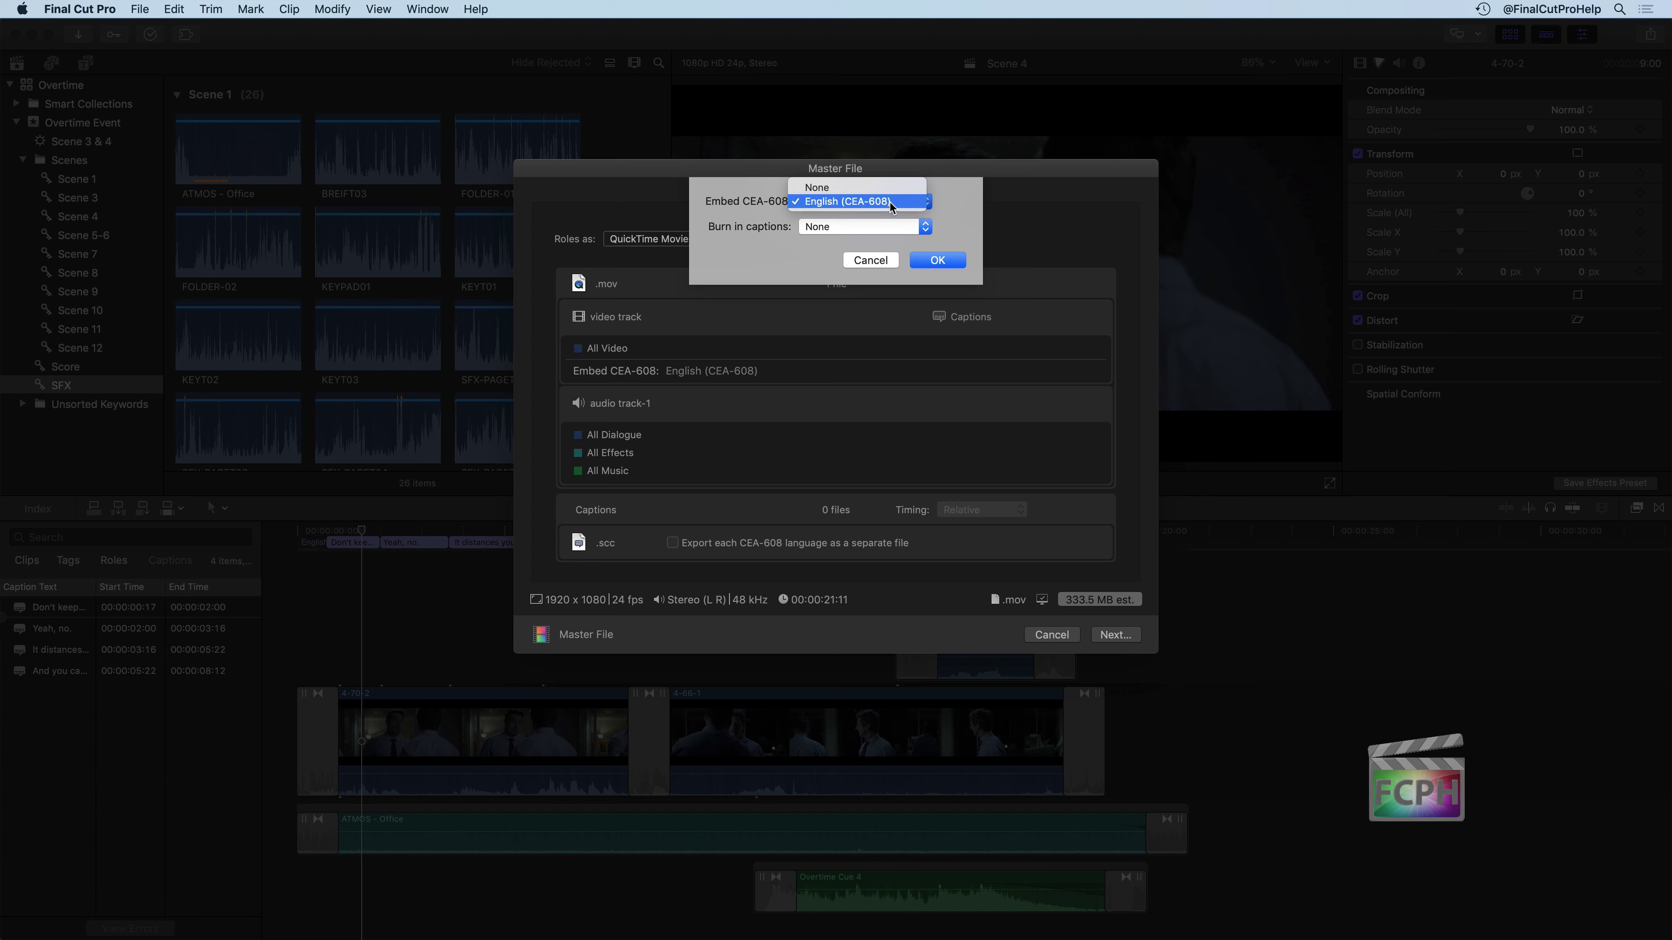
left_click(889, 203)
left_click(892, 224)
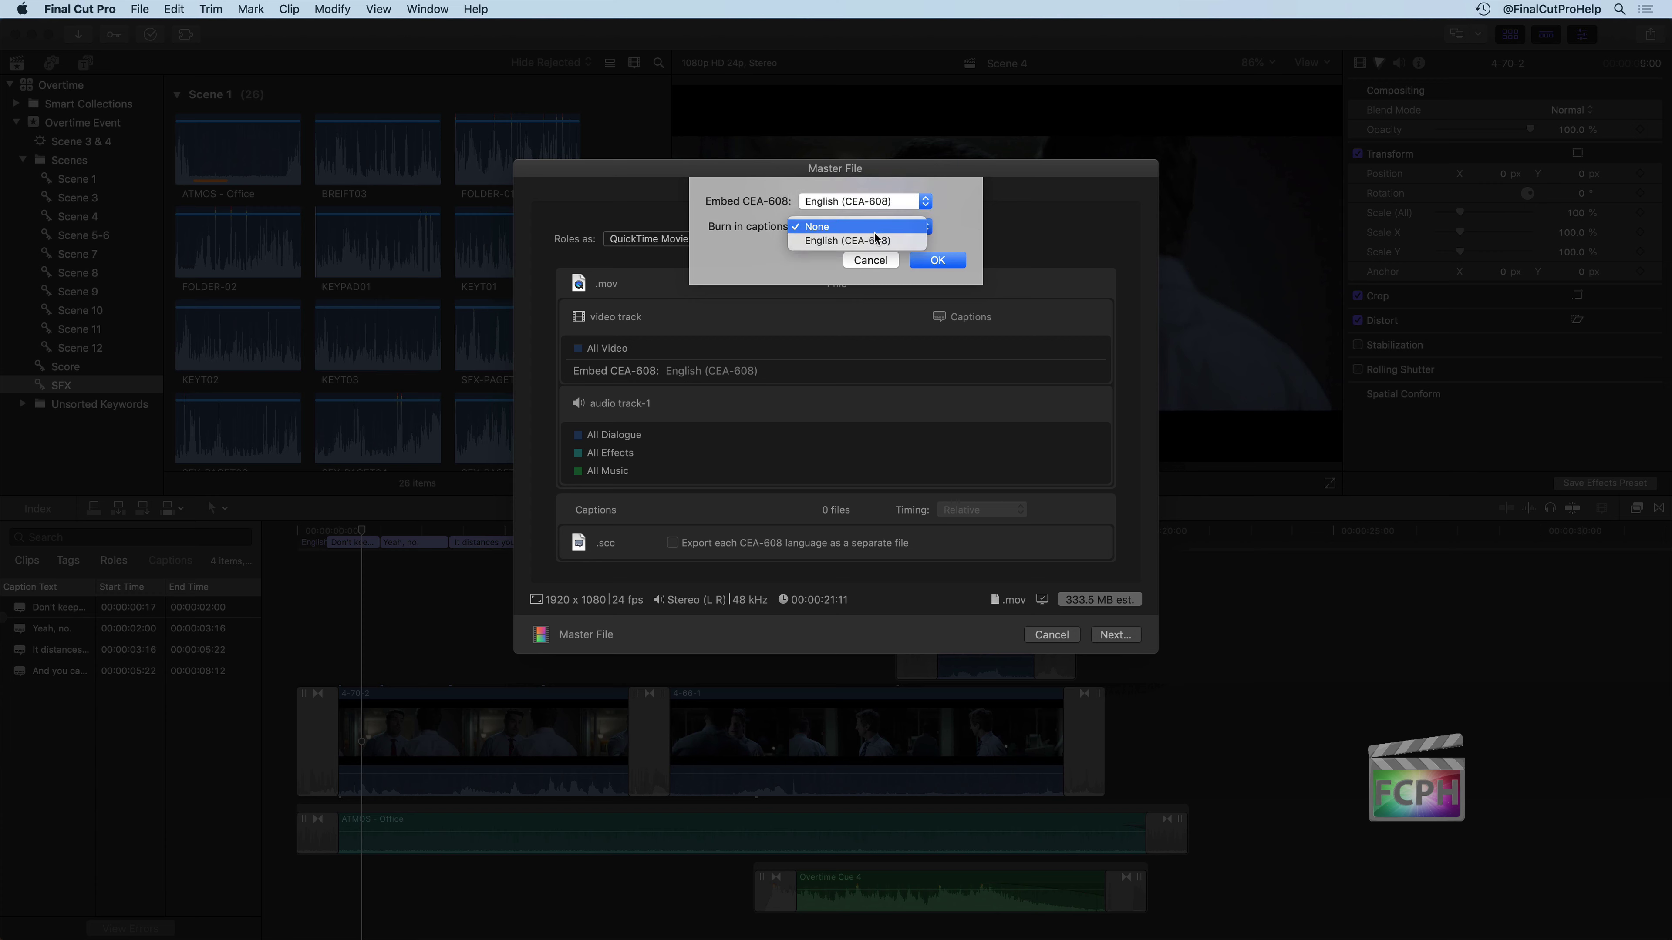
left_click(912, 230)
left_click(871, 260)
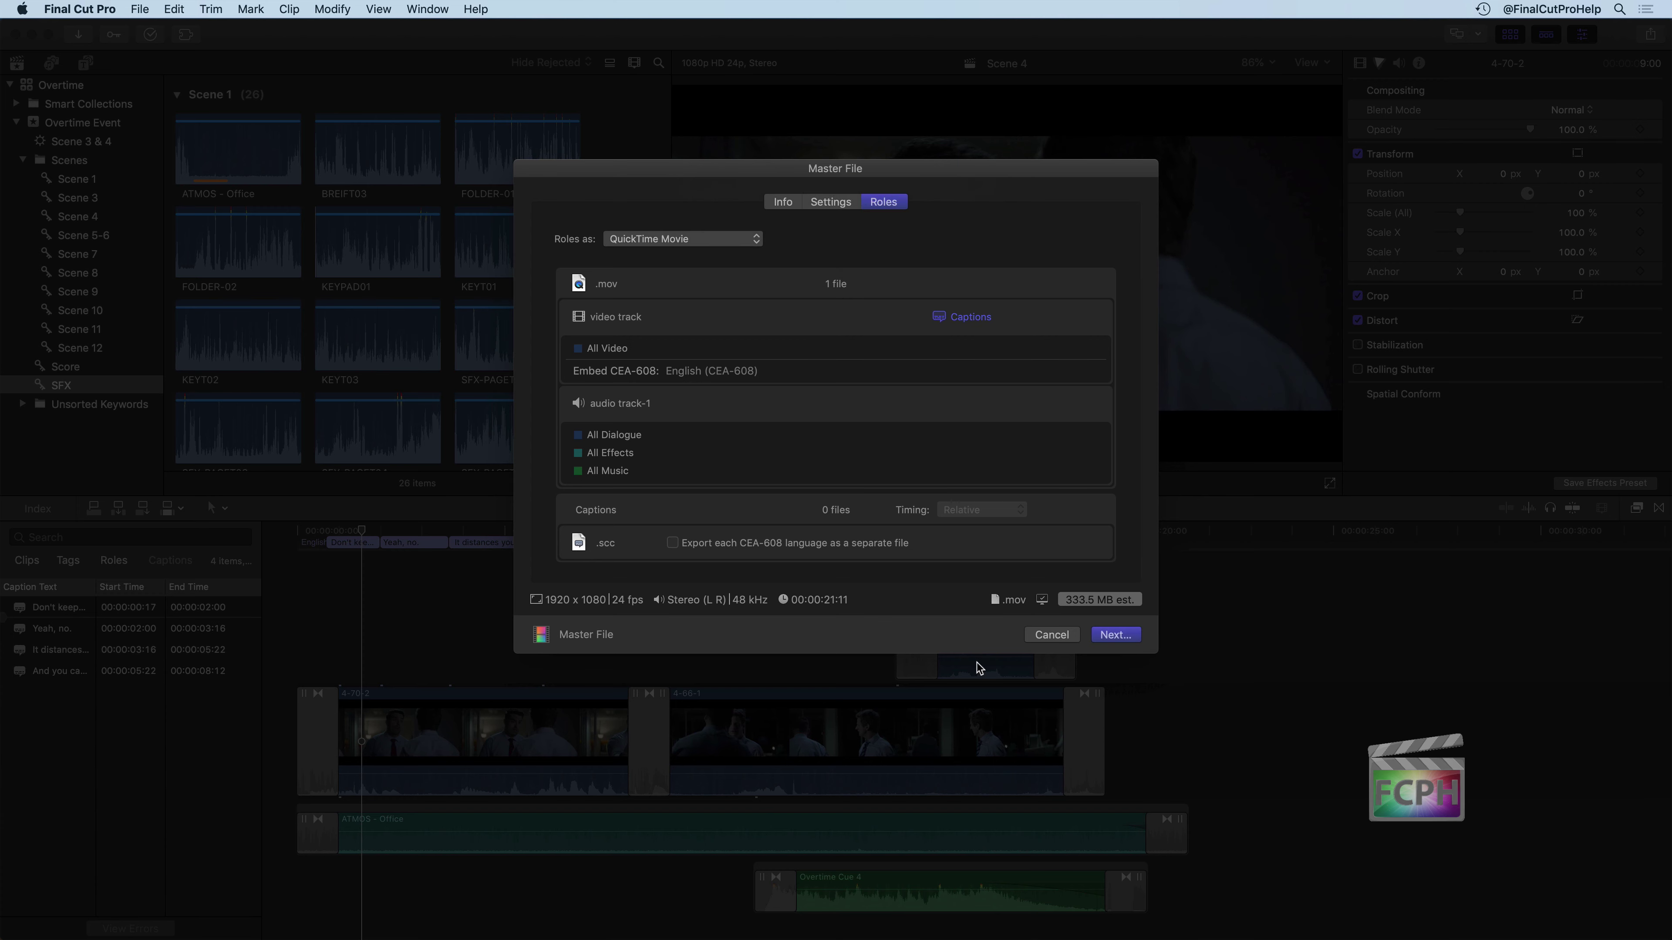
left_click(1047, 635)
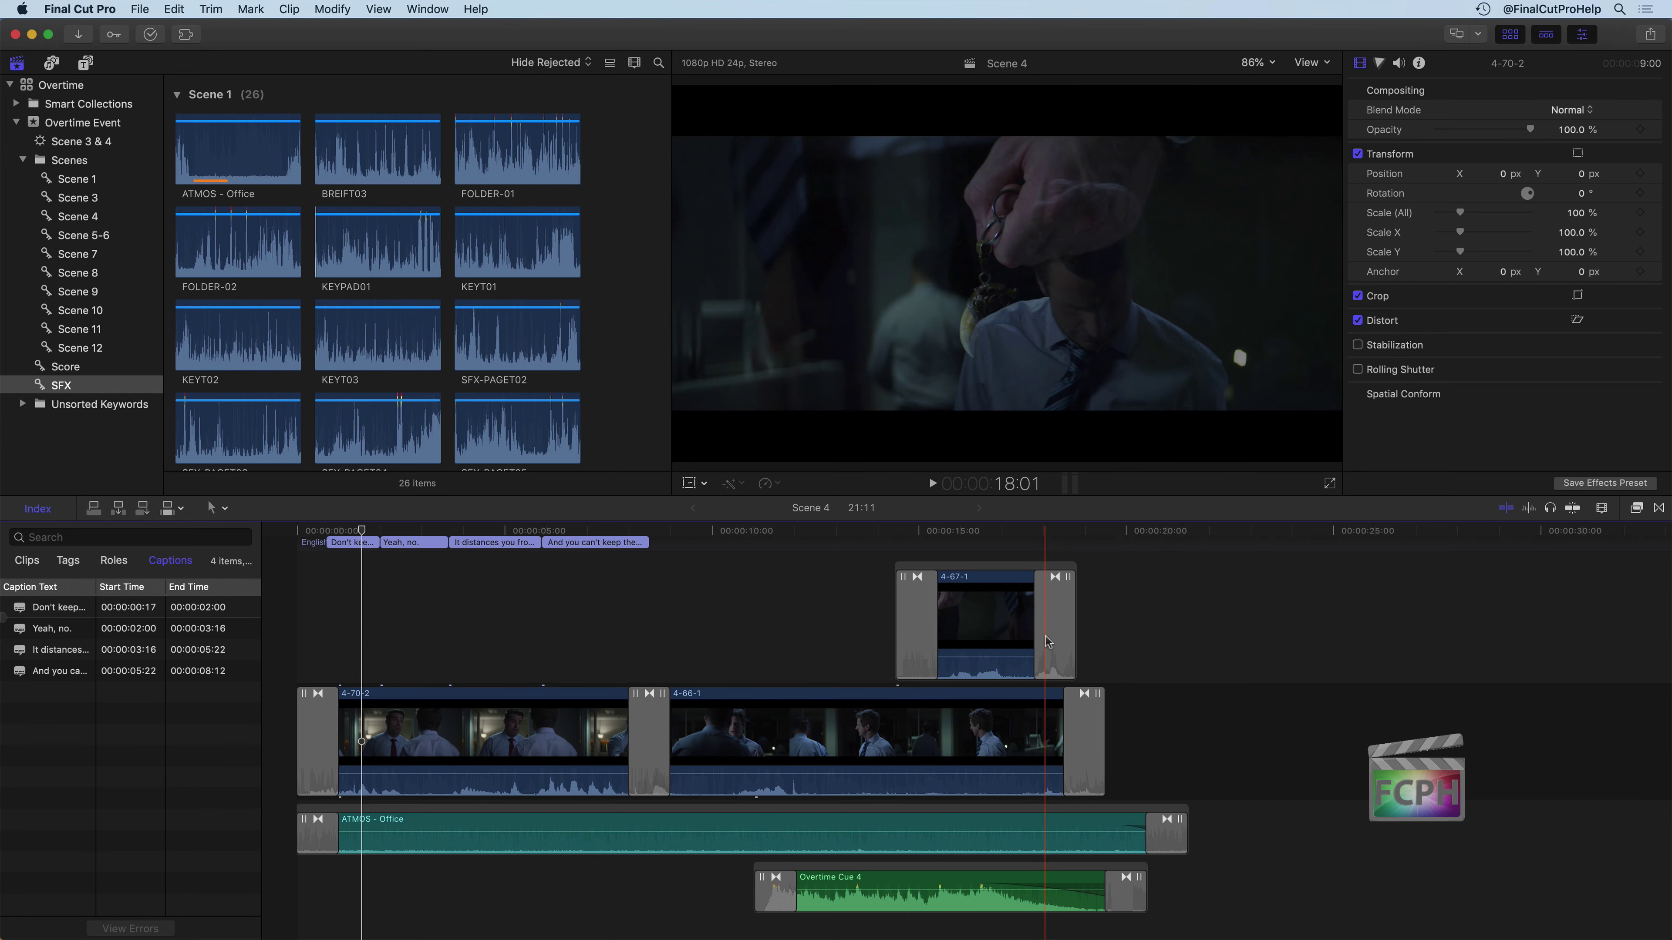